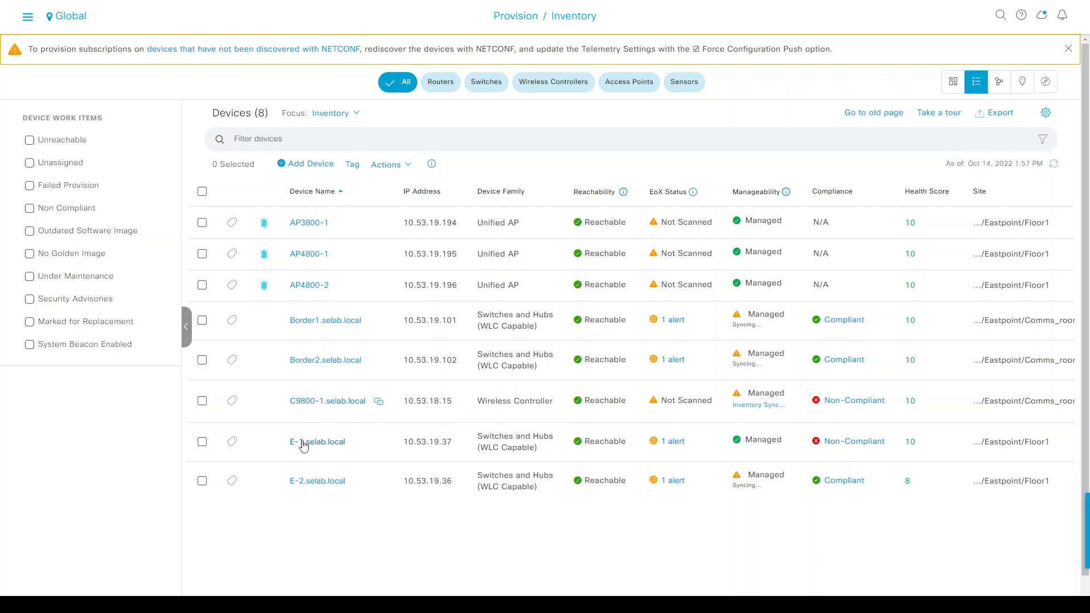
- Review the suggested actions for the inventory sync issue on C9800-1.selab.local and resynchronize that device
click(747, 408)
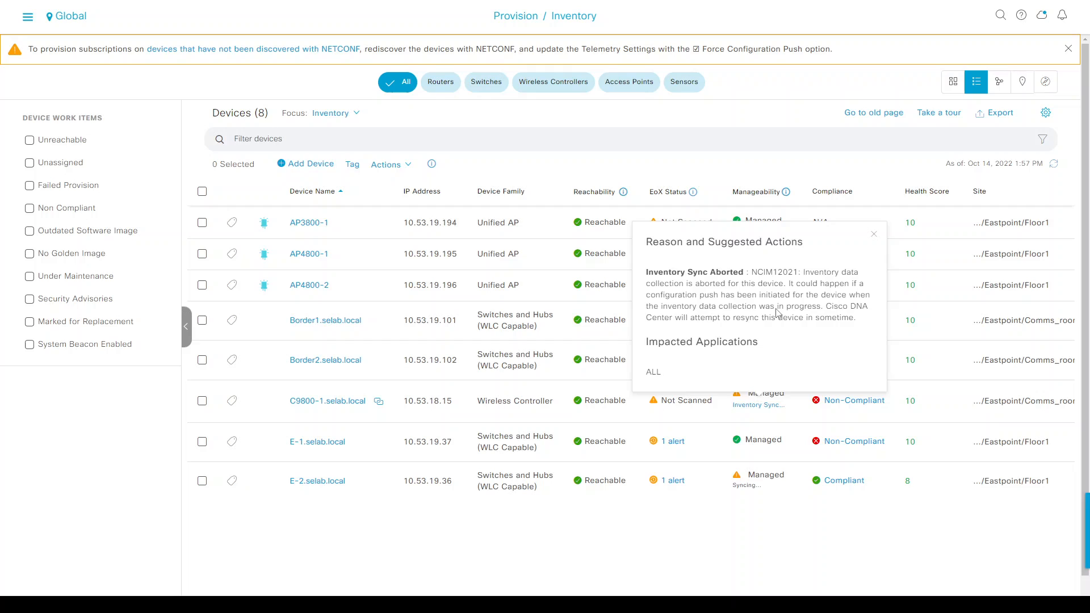
click(873, 234)
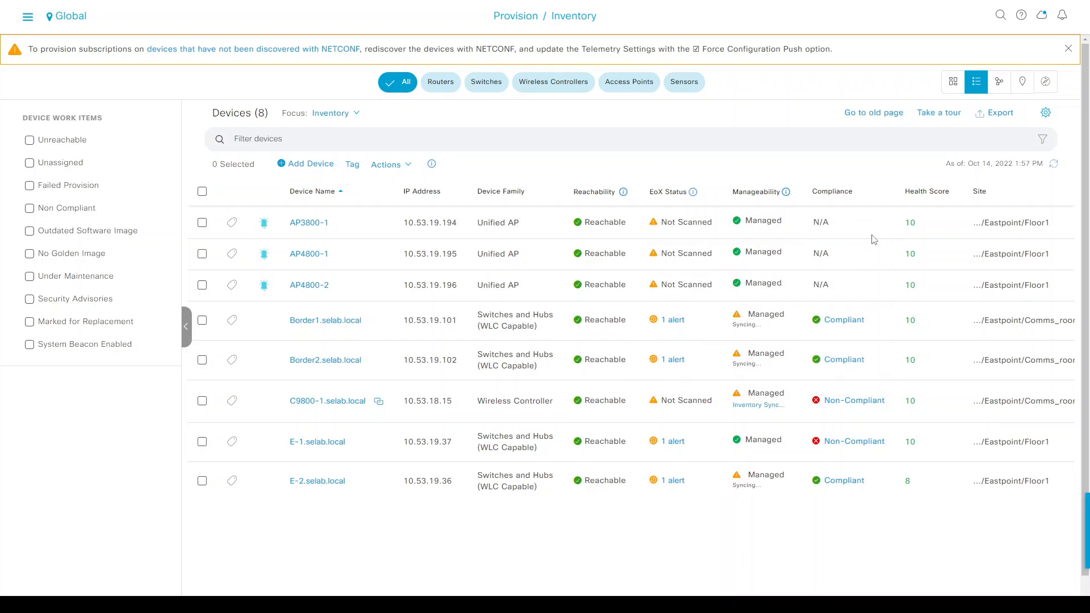
click(202, 401)
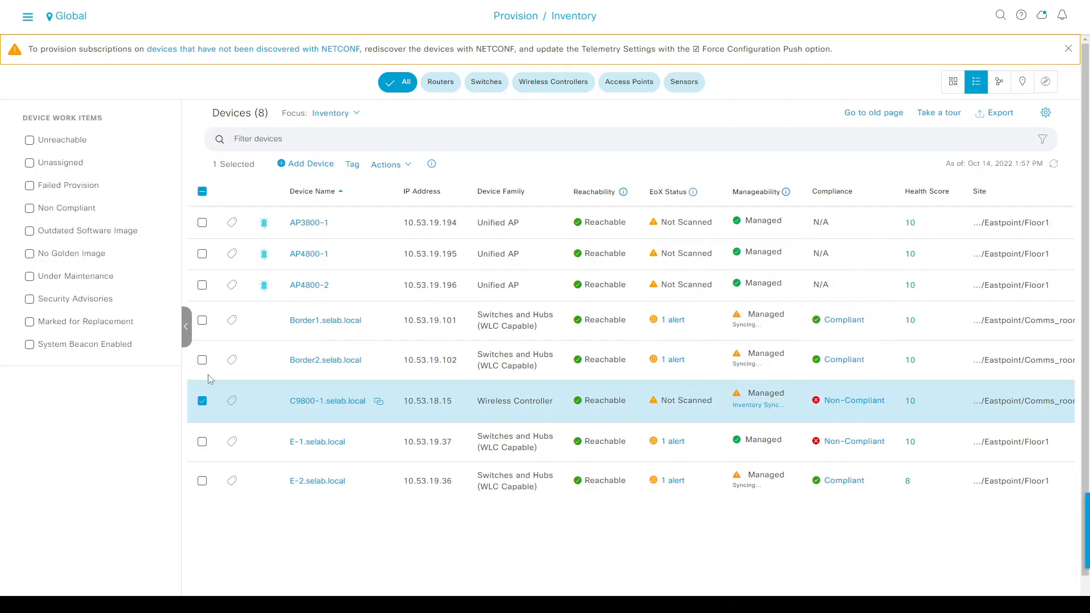
click(386, 164)
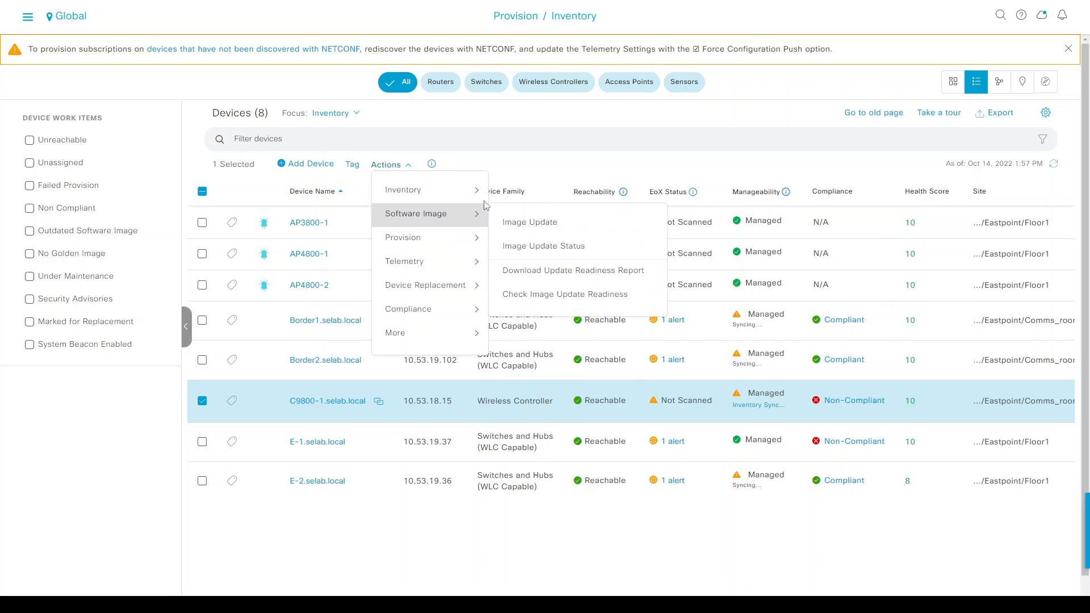
click(518, 216)
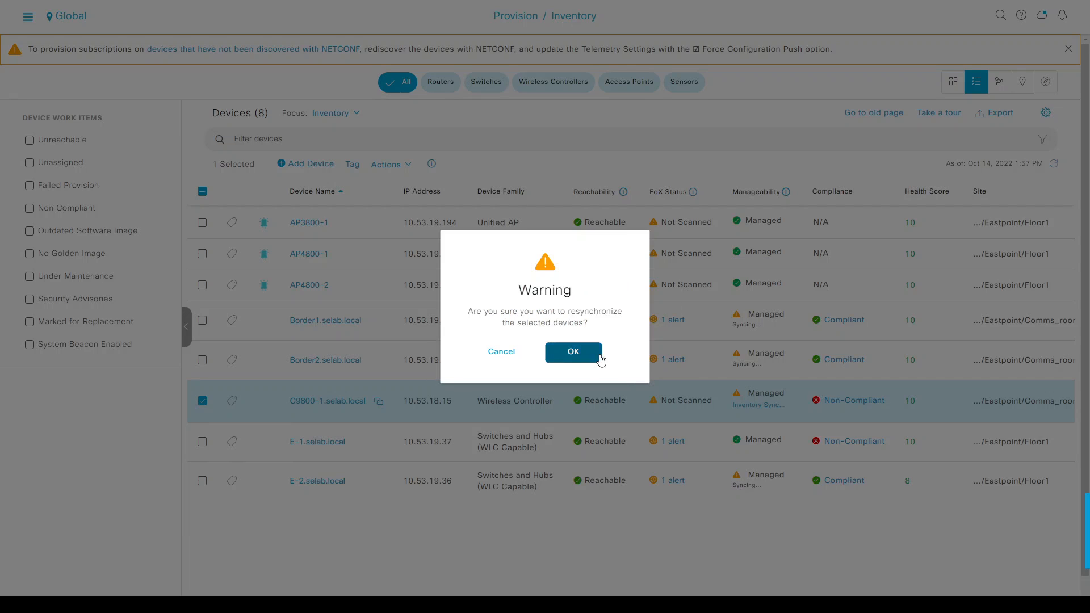
click(599, 356)
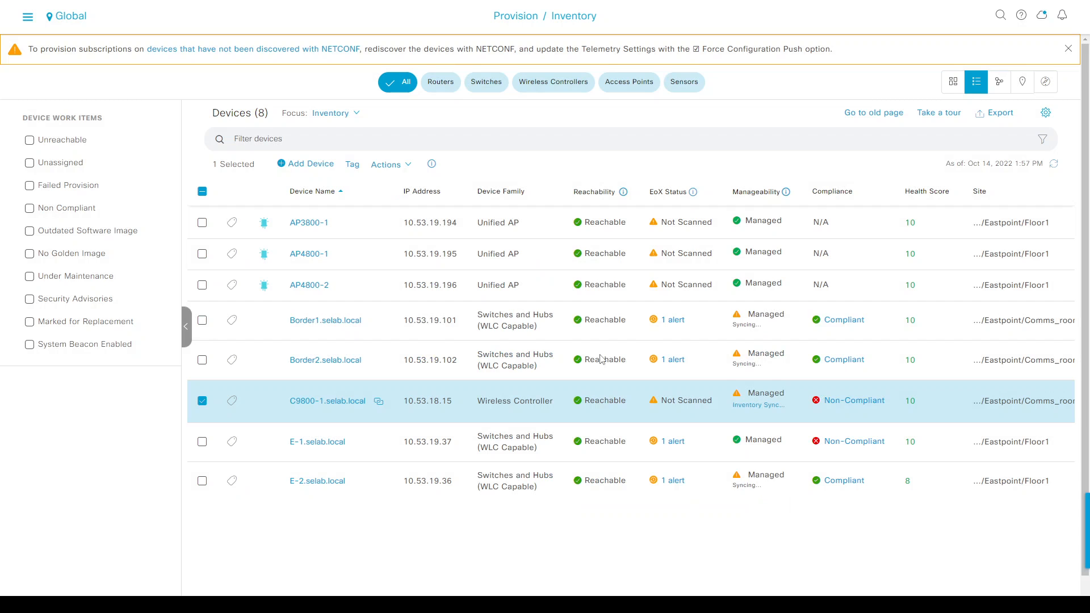
- Review the IP address pools in the network settings for the Eastpoint site, including the Corp_Data subnet
click(28, 20)
mouse_move(68, 67)
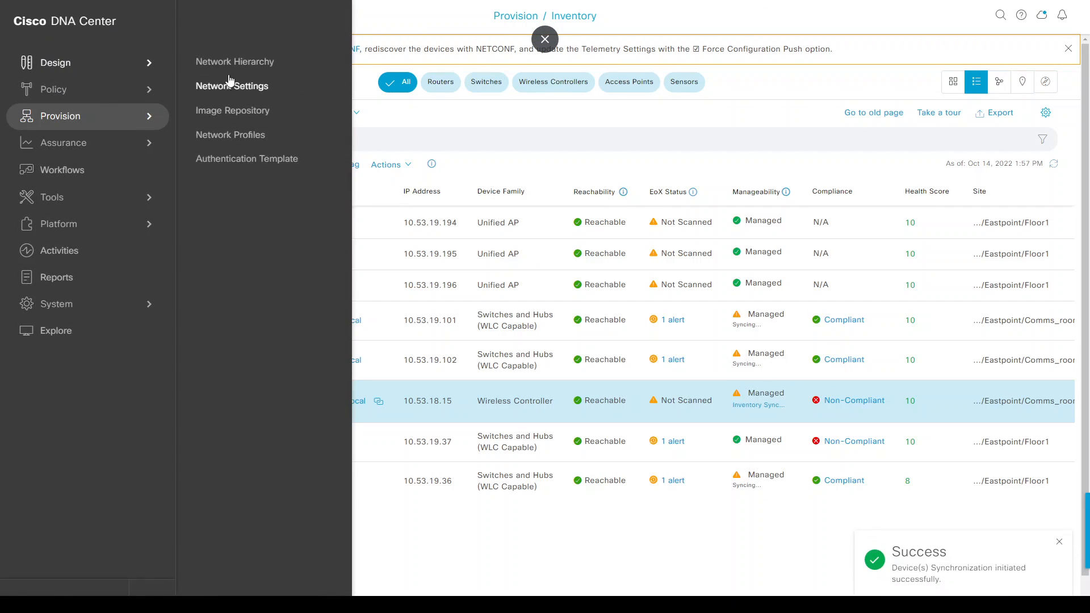
click(229, 88)
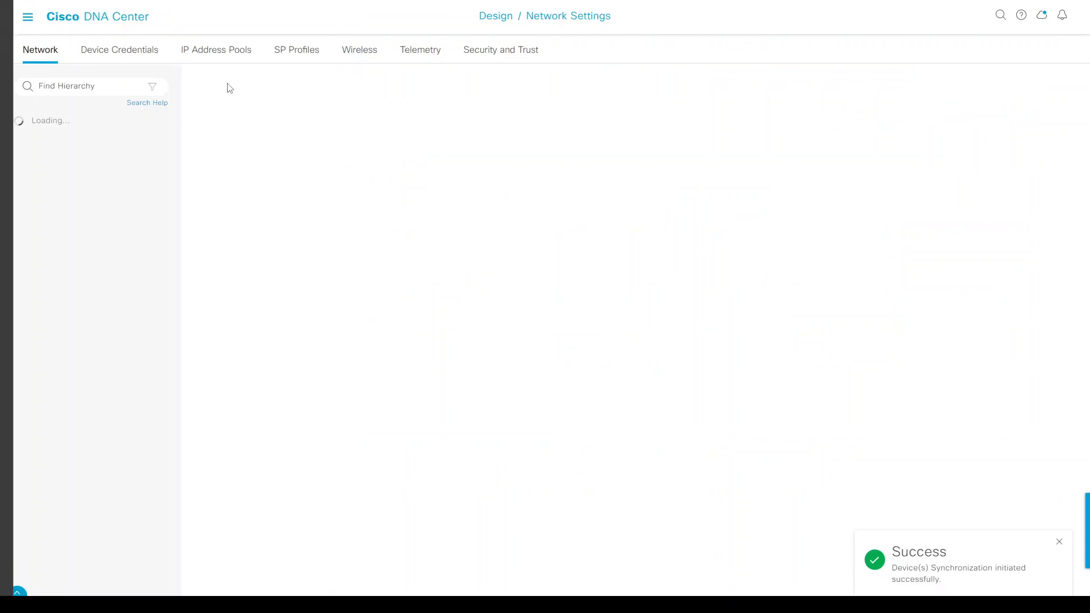
click(210, 49)
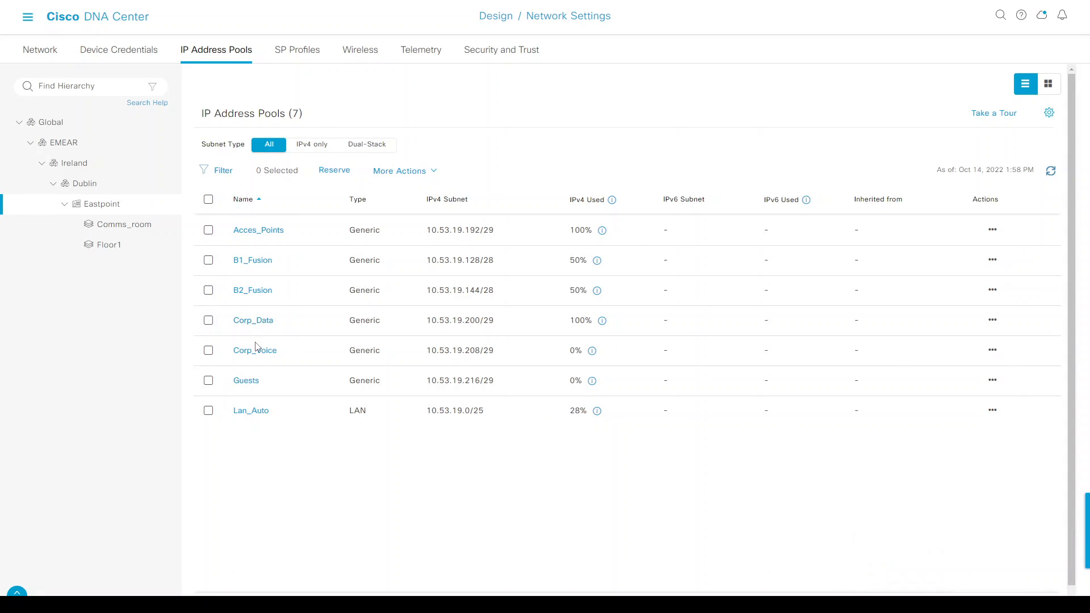
double_click(450, 325)
- In the Eastpoint fabric site, enable the Wireless LAN Controller role on C9800-1.selab.local, add it and deploy the change
click(28, 20)
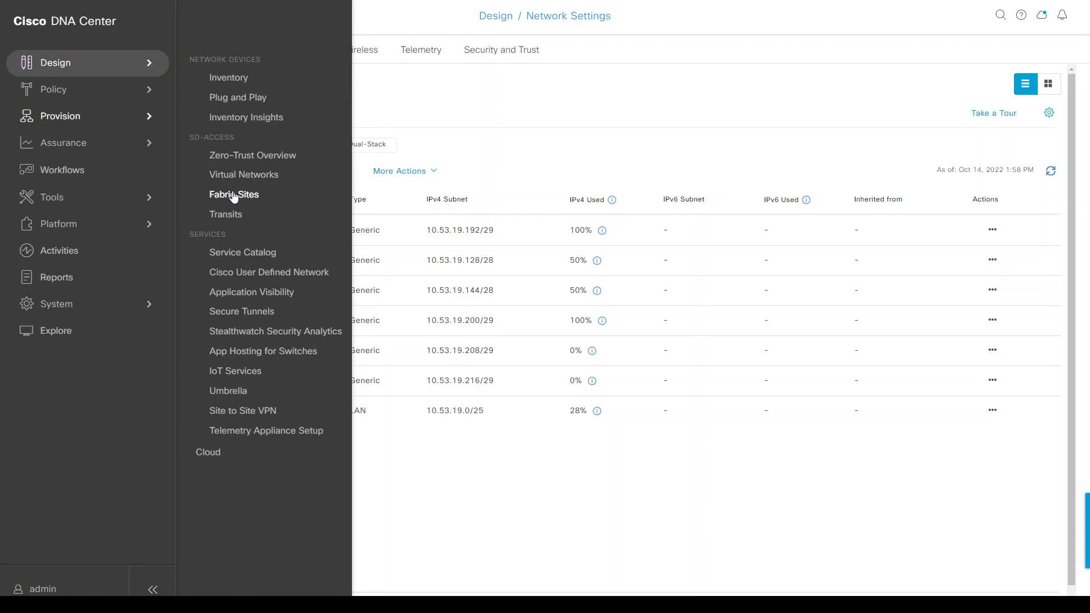
click(234, 195)
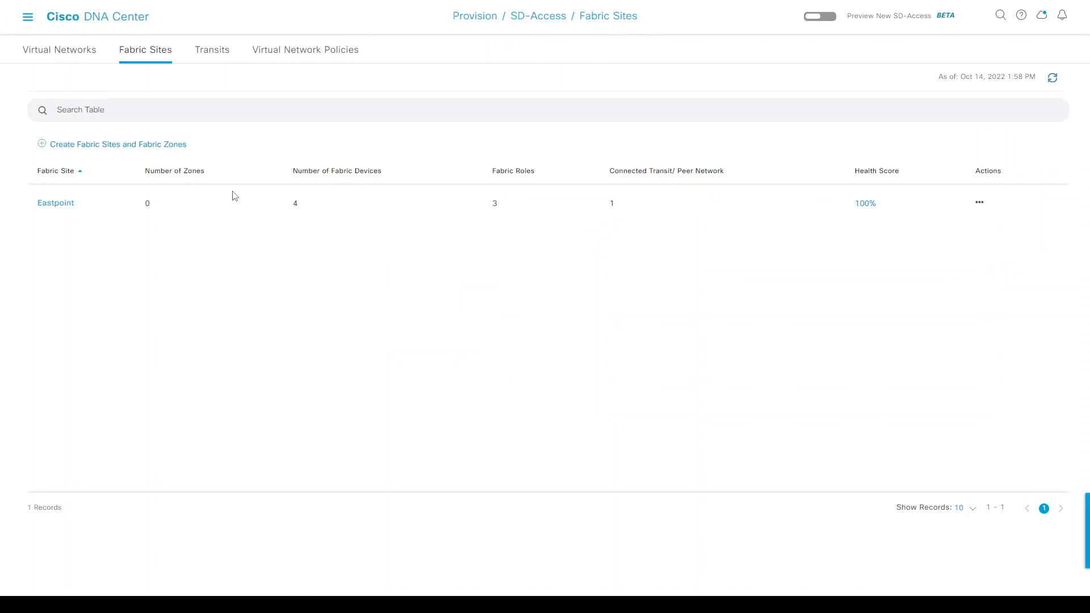
click(48, 206)
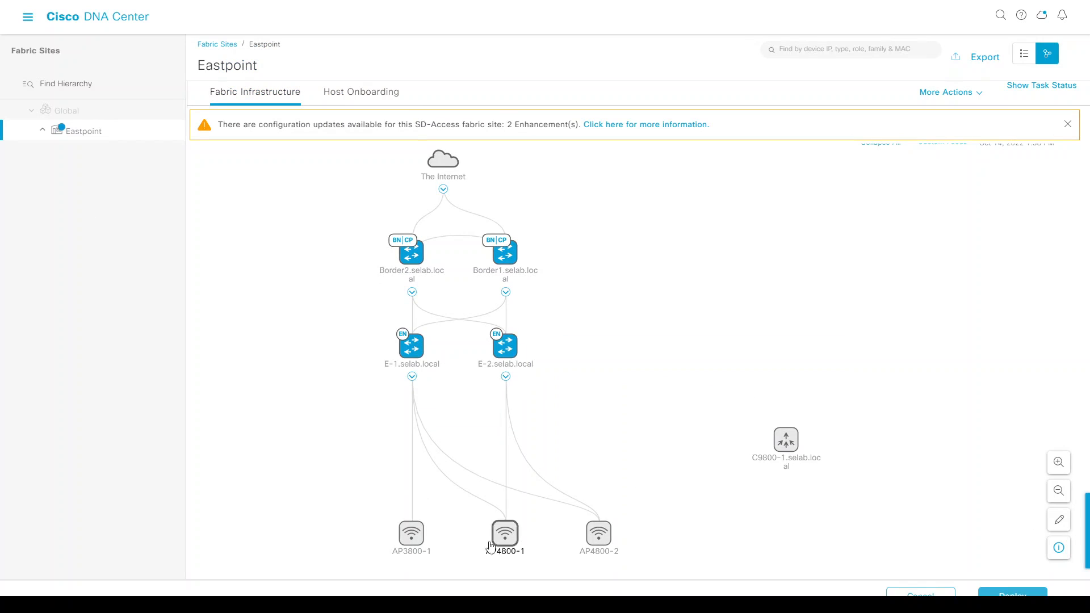
click(785, 447)
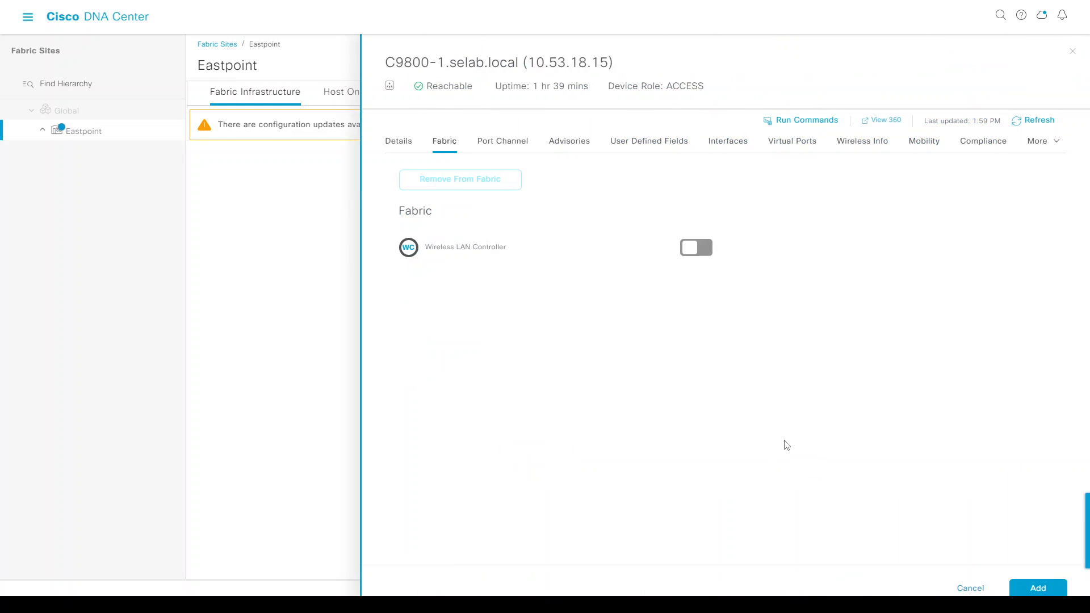
click(690, 256)
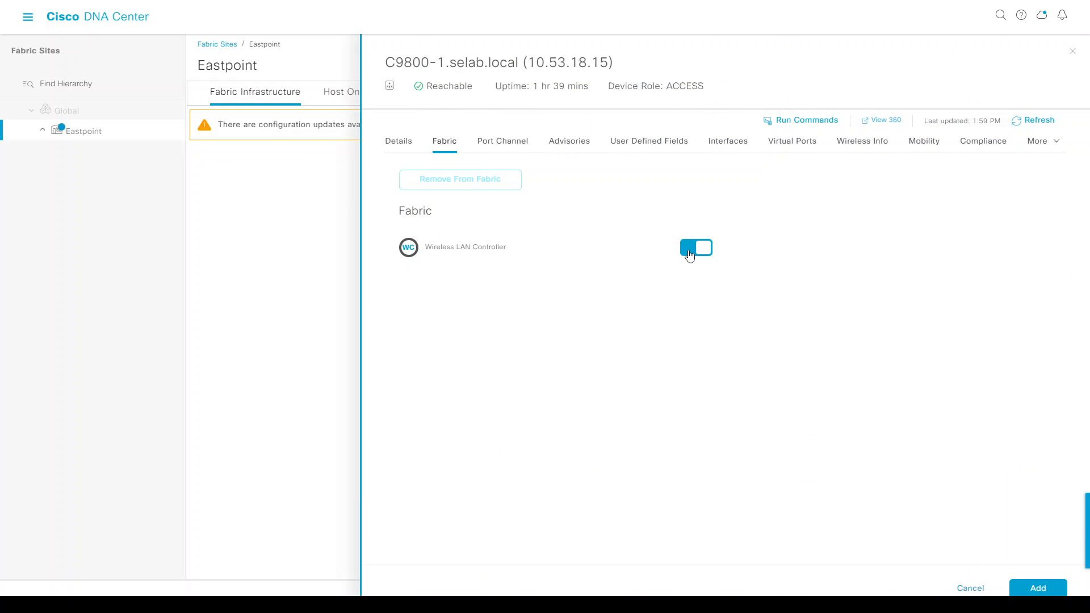
click(1044, 591)
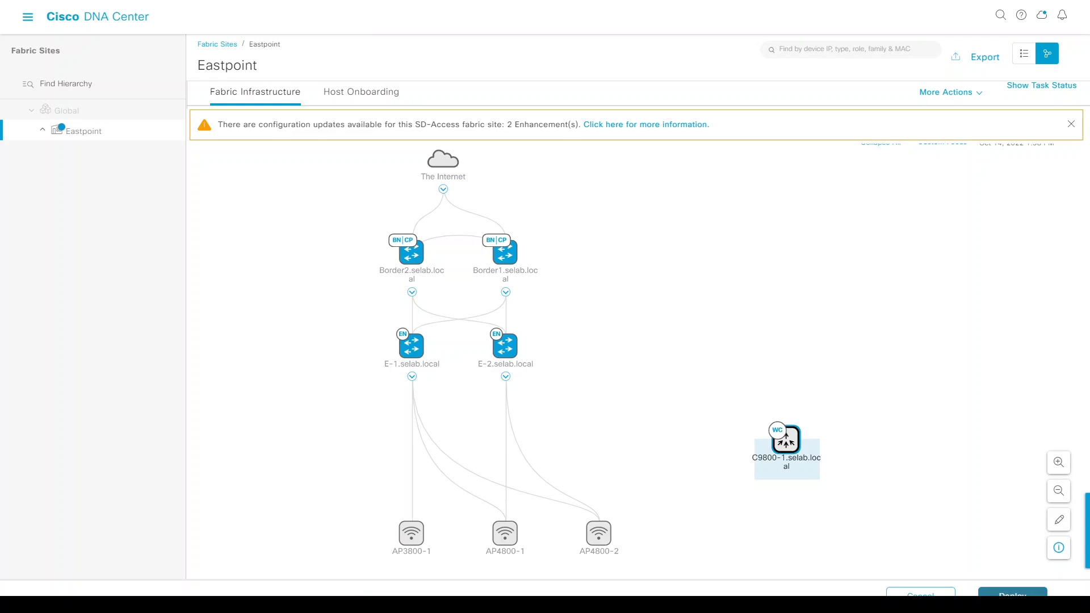
click(1012, 592)
click(1027, 590)
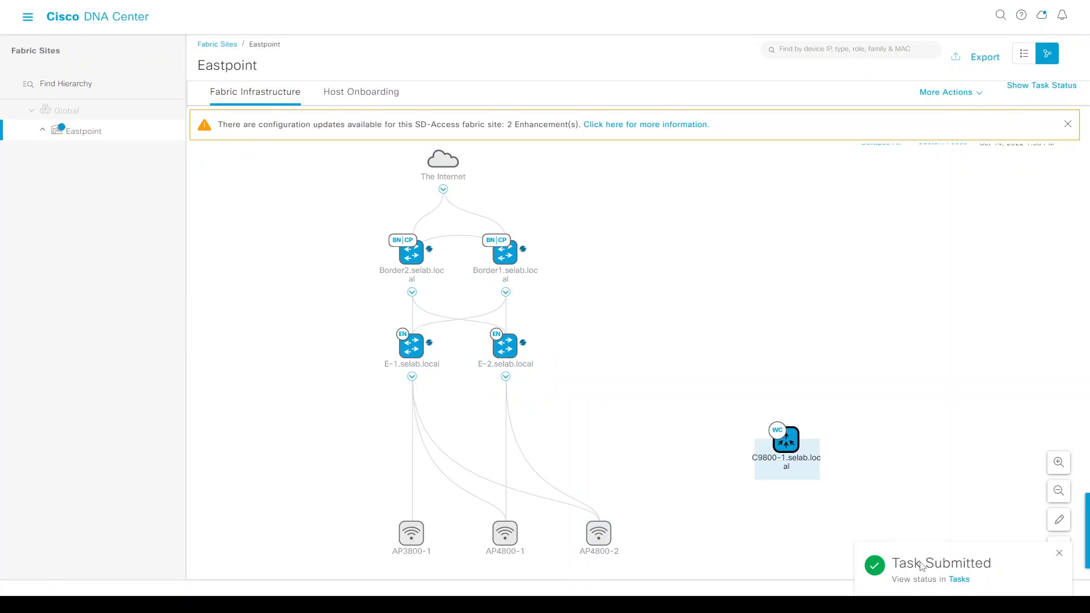
- Check the submitted fabric modification in the task list and return to the Eastpoint fabric site topology
click(959, 579)
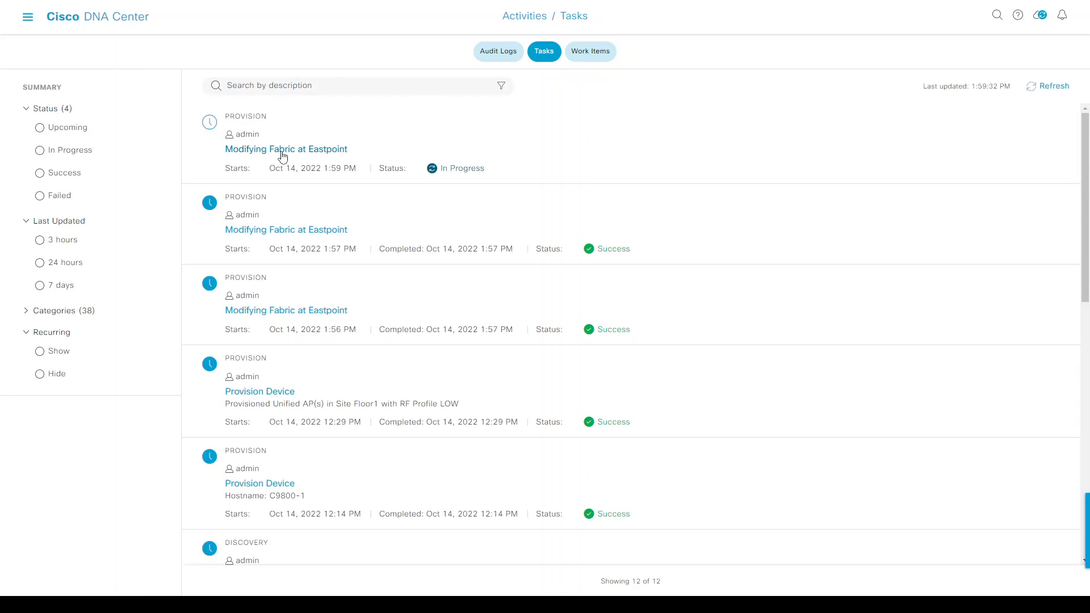
click(27, 16)
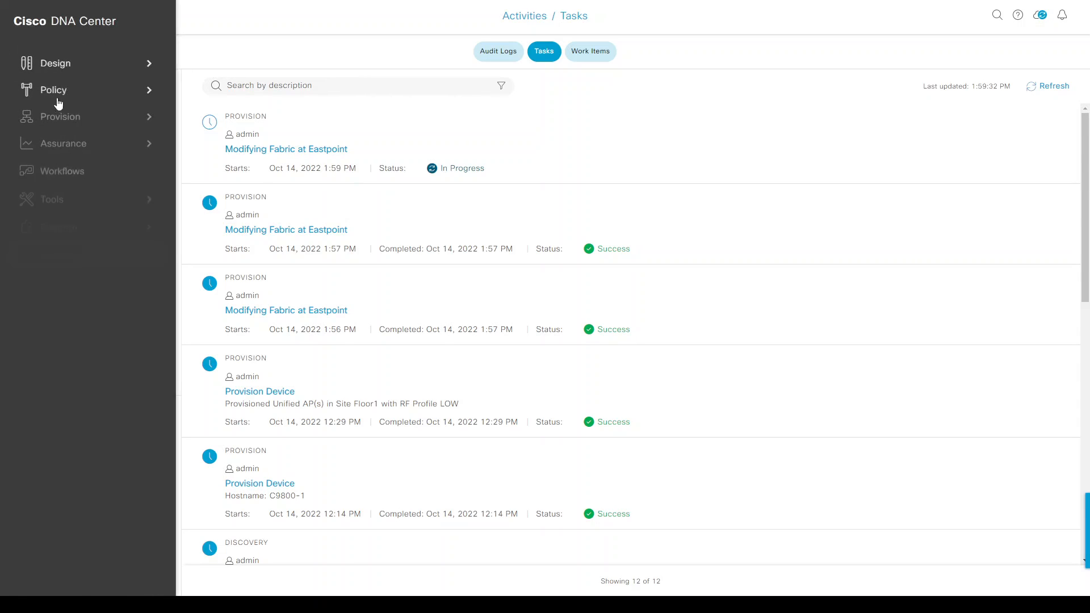
mouse_move(62, 118)
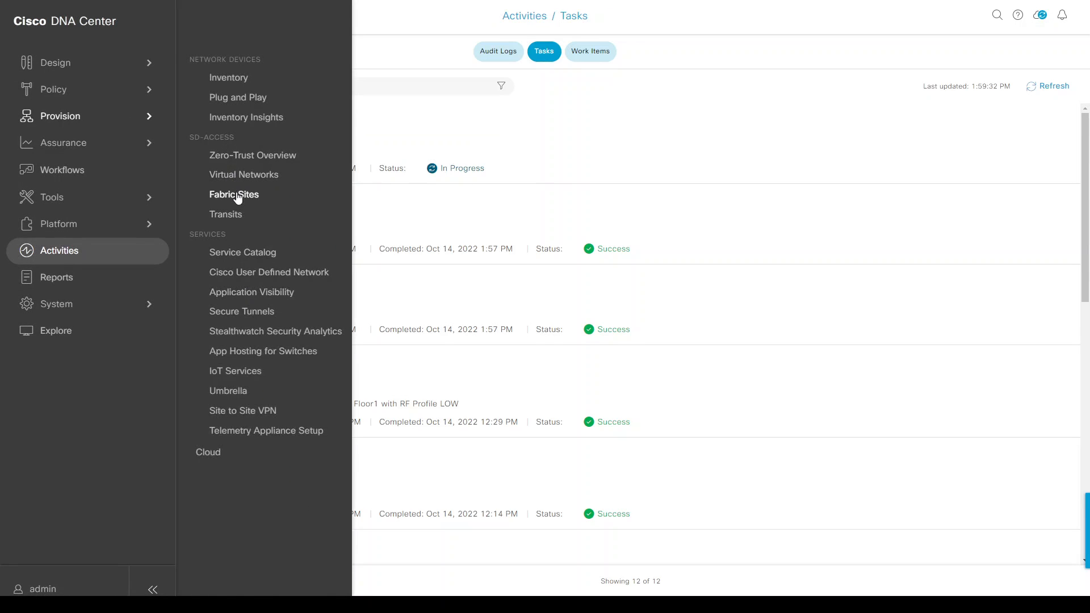
click(235, 193)
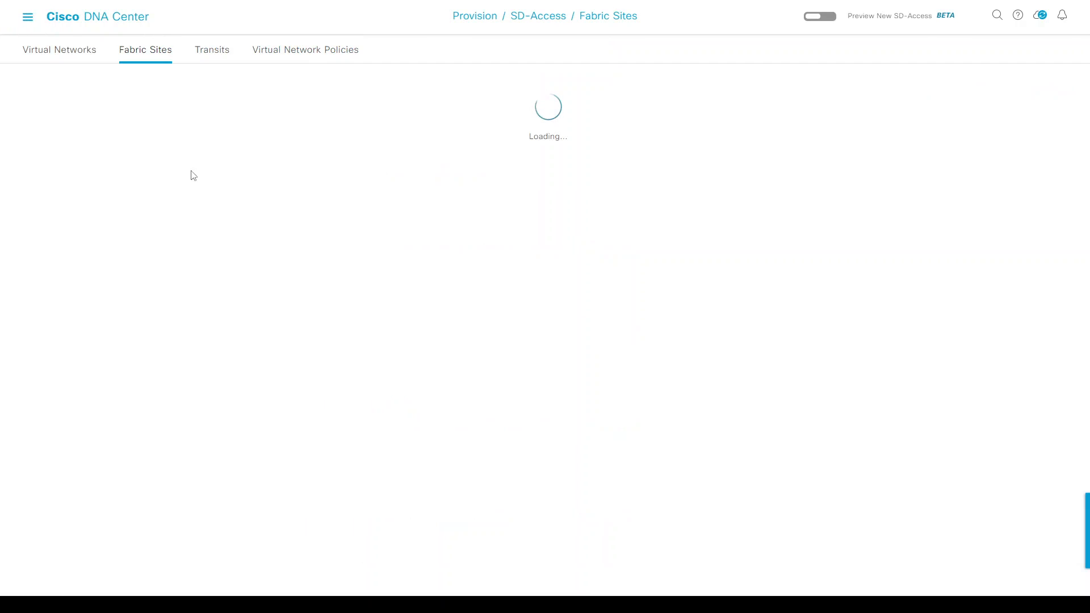
click(67, 204)
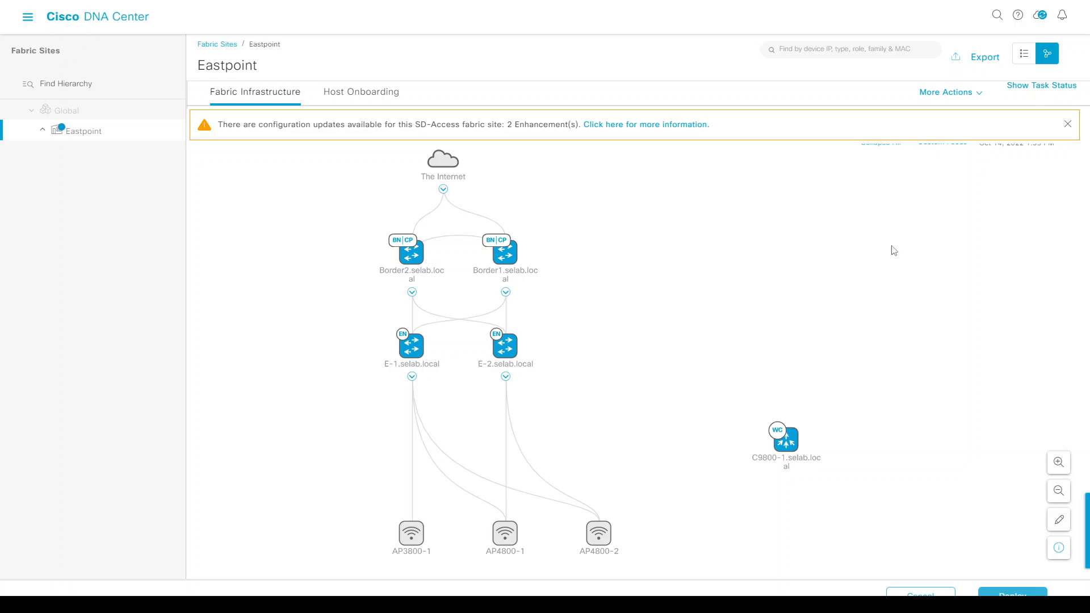
- Examine the provision details of the latest Modifying Fabric at Eastpoint task, including device intent validation and network intent deployment
click(1026, 88)
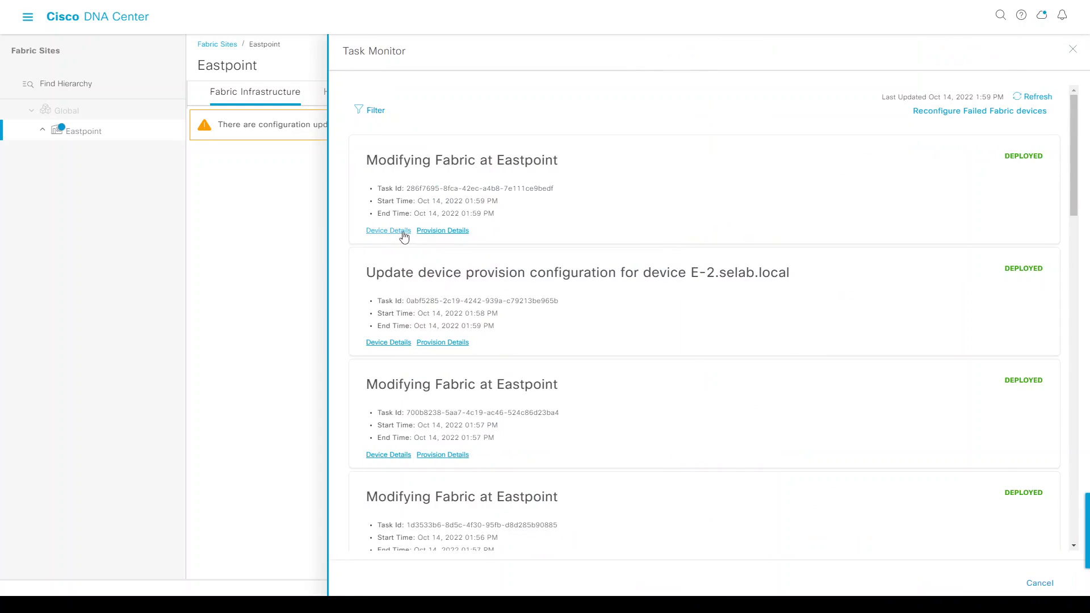
click(428, 231)
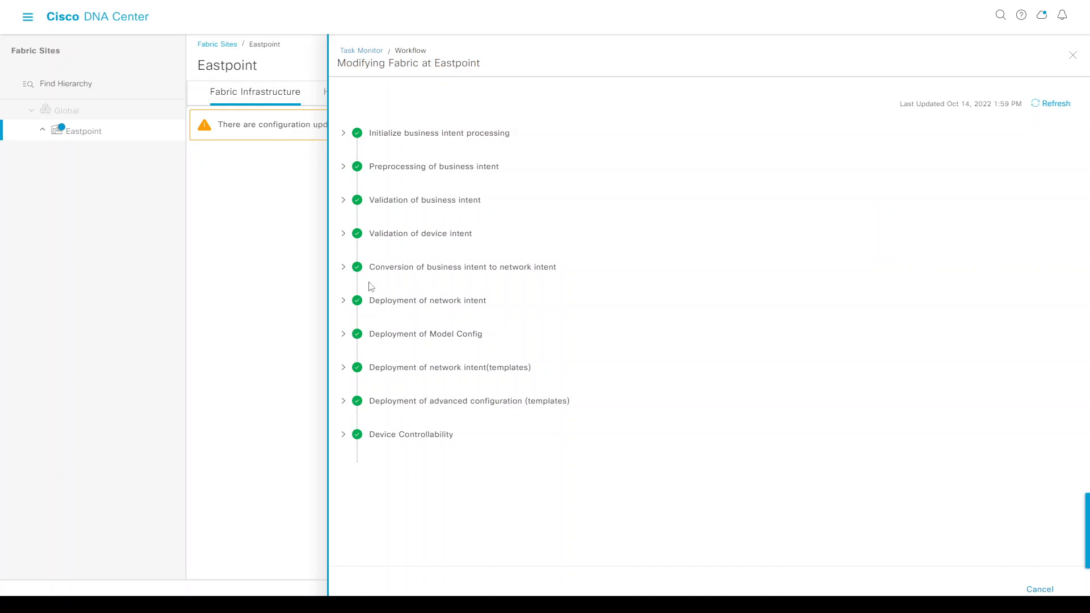
click(345, 234)
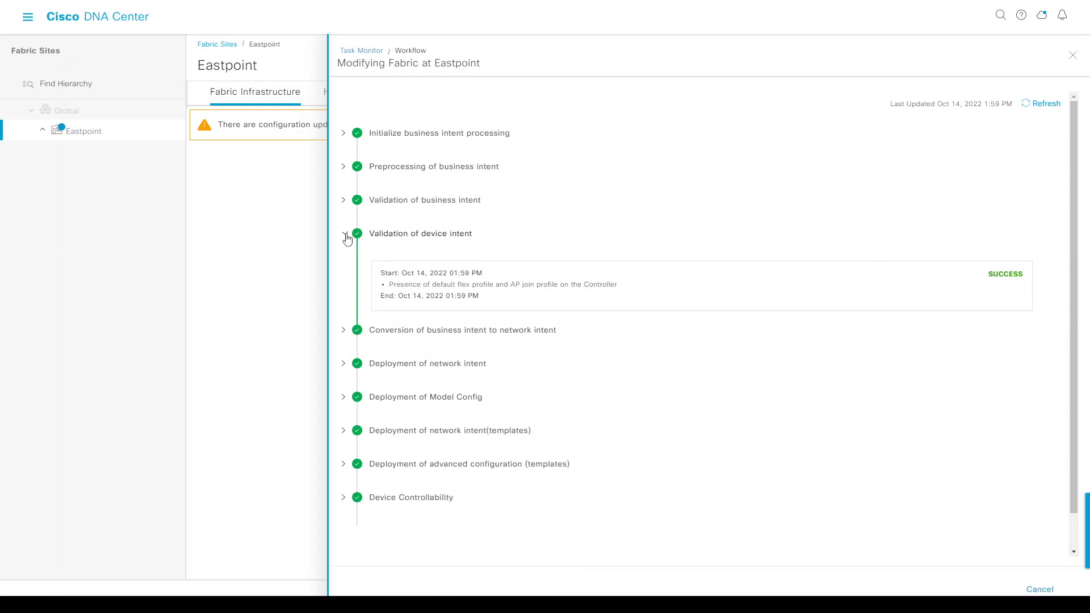
click(345, 332)
scroll(347, 335, down, 2)
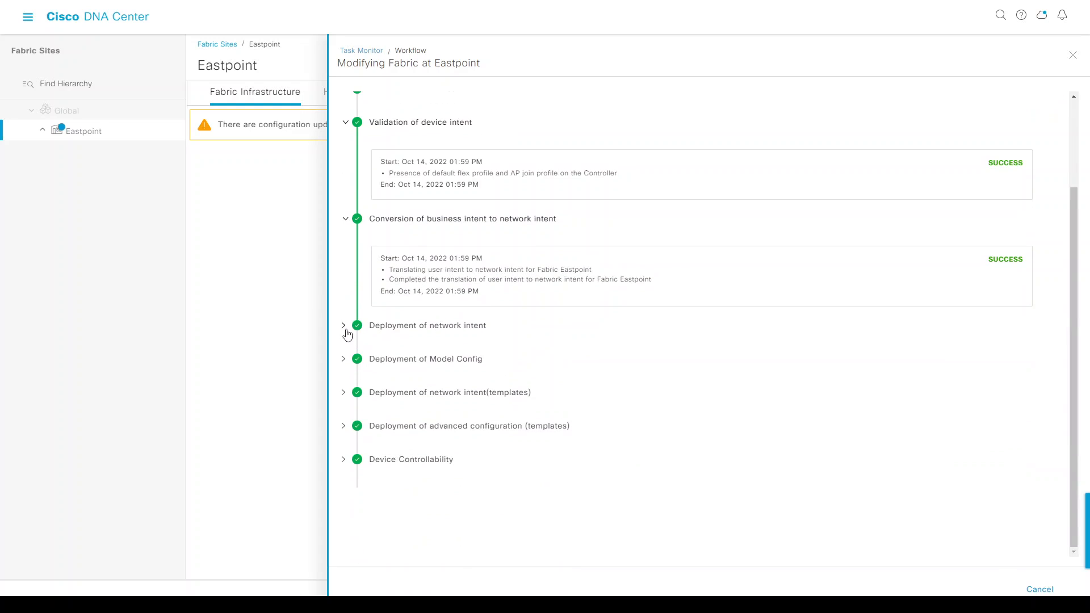
click(345, 327)
click(345, 443)
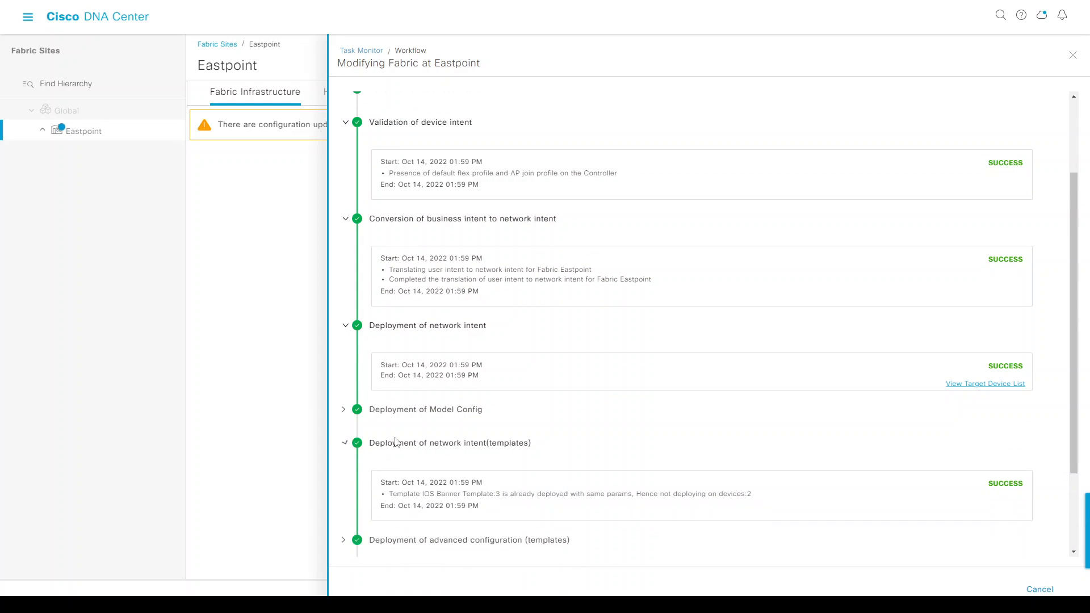
click(1071, 57)
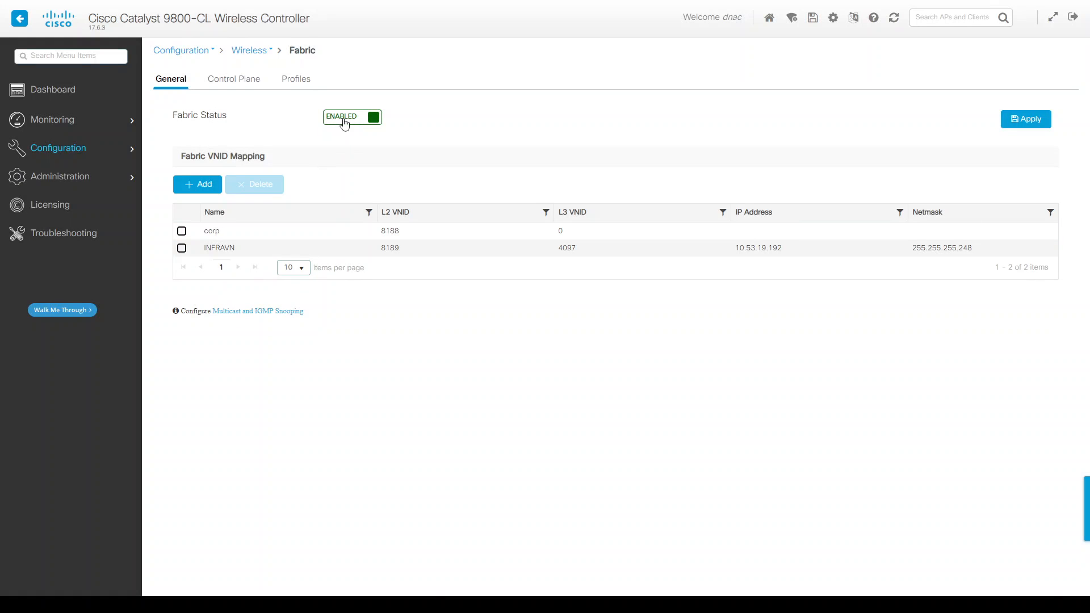
- In the Catalyst 9800 controller's web interface, inspect the wireless Fabric Status and the fabric VNID mapping
drag(191, 117, 217, 117)
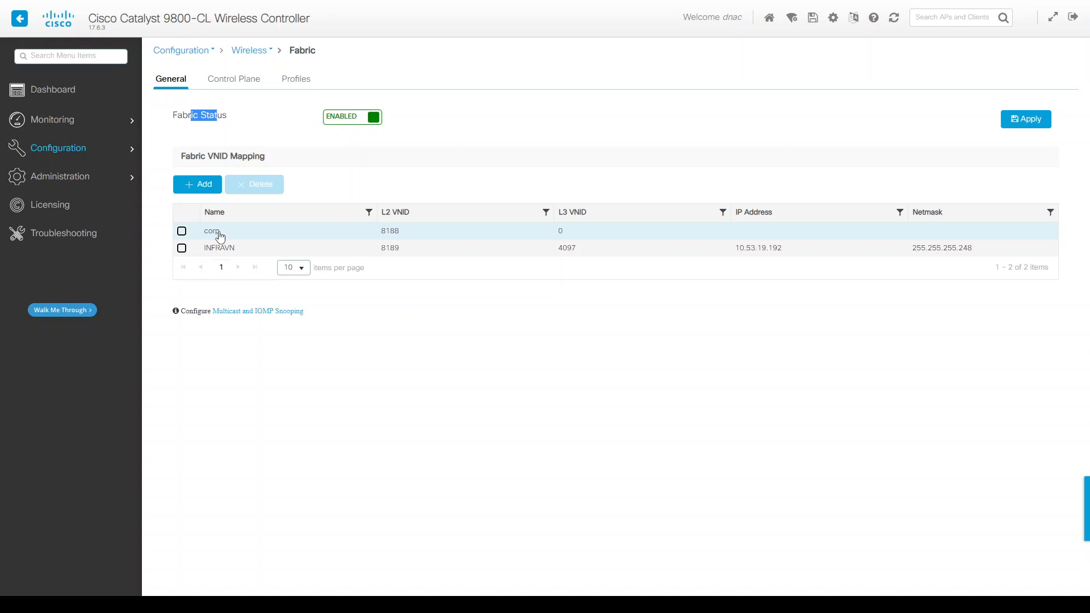
click(59, 154)
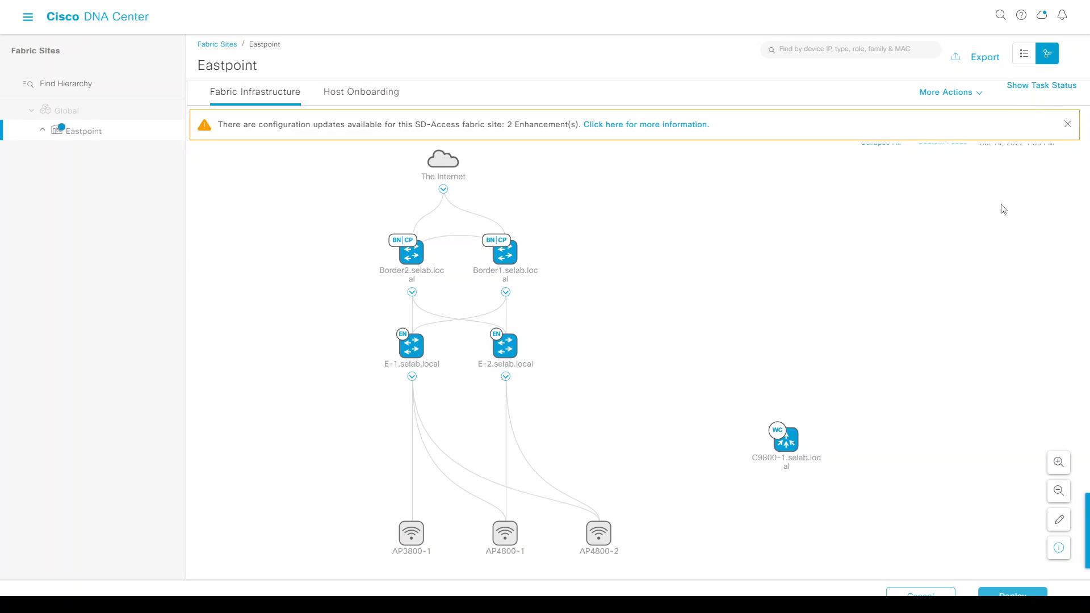
- Back in Cisco DNA Center, dismiss the configuration update notice and review Eastpoint's host onboarding authentication template and virtual networks
click(1068, 124)
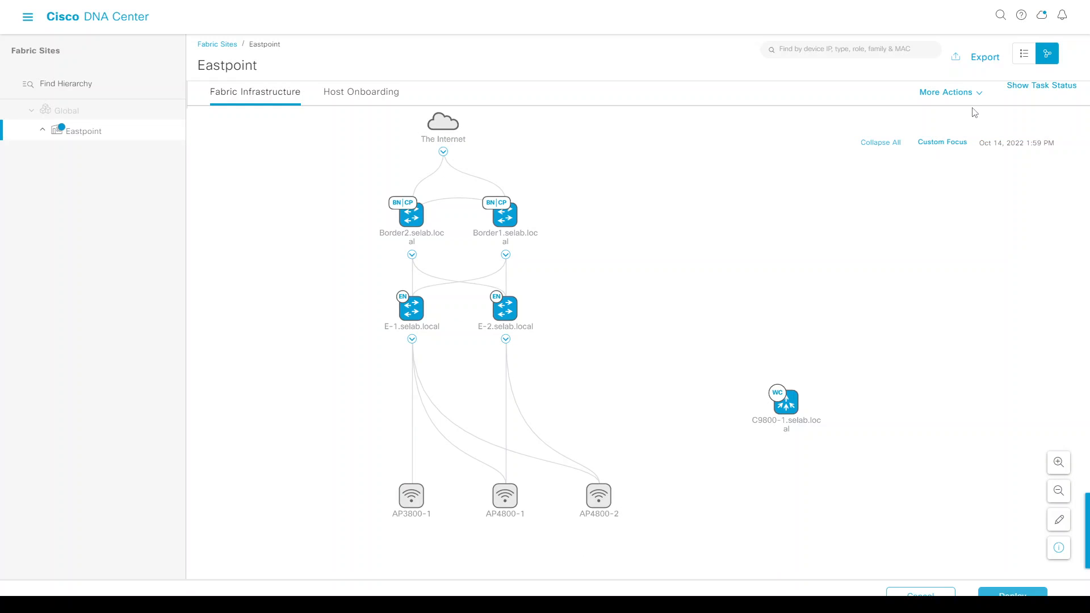
click(364, 97)
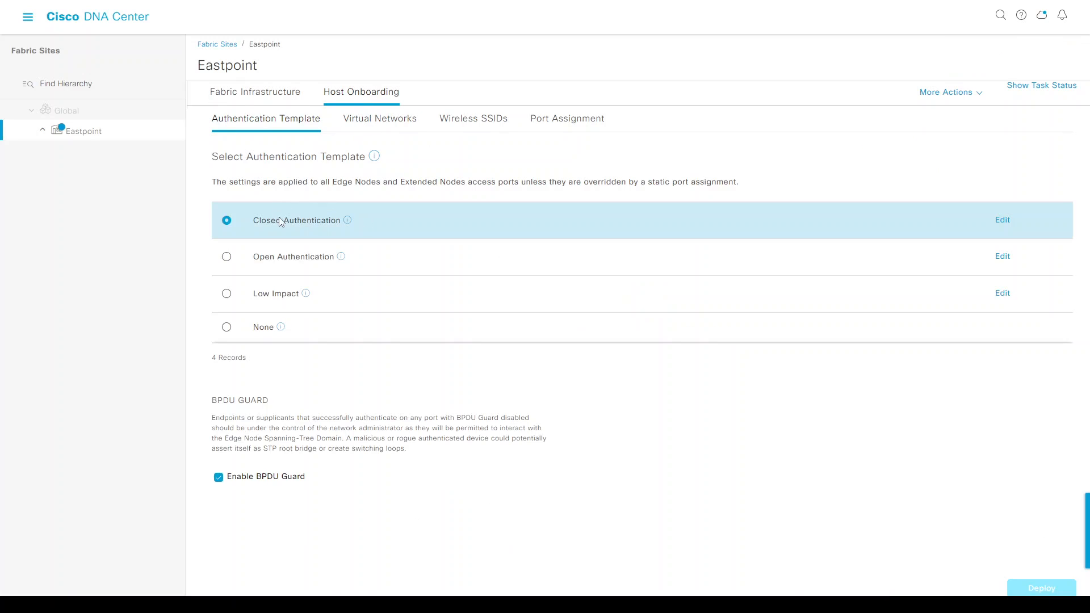
click(370, 130)
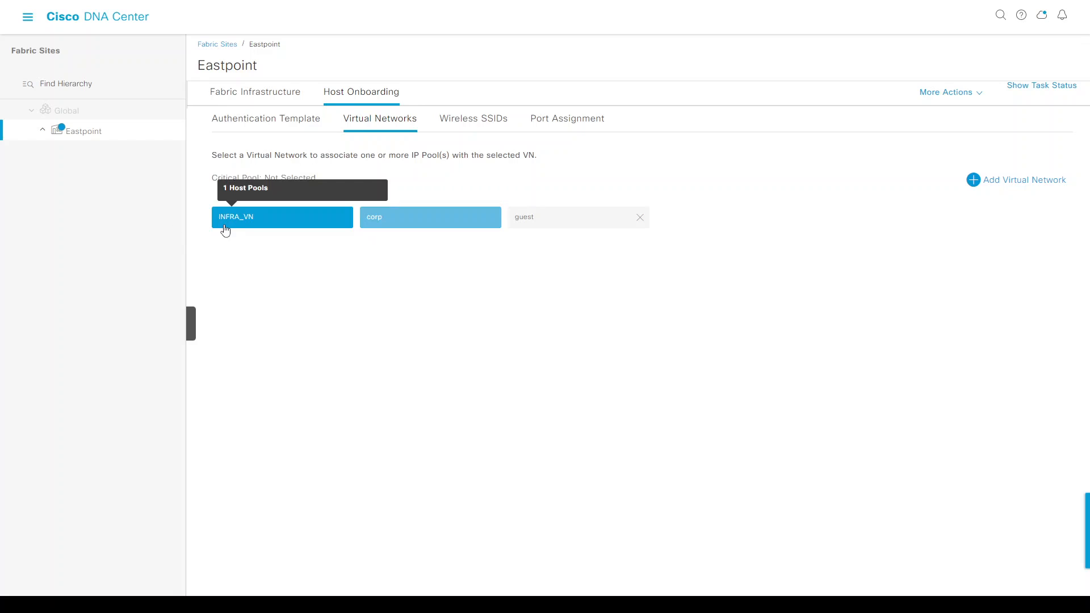
- Assign the corp address pool to the Corp_SSID wireless network in Eastpoint's host onboarding settings
click(474, 125)
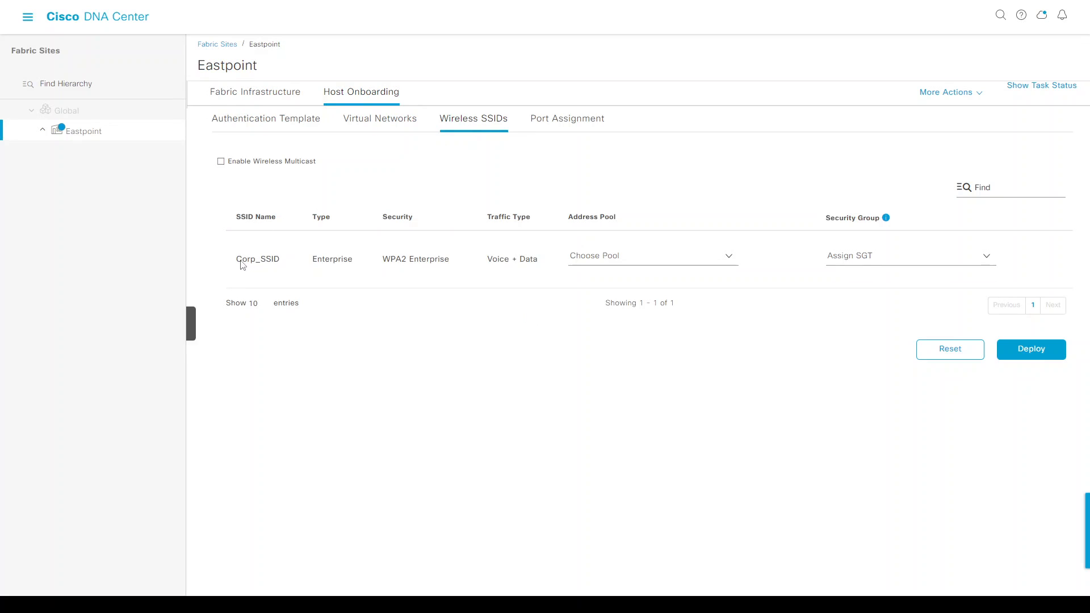
drag(237, 260, 281, 267)
click(636, 260)
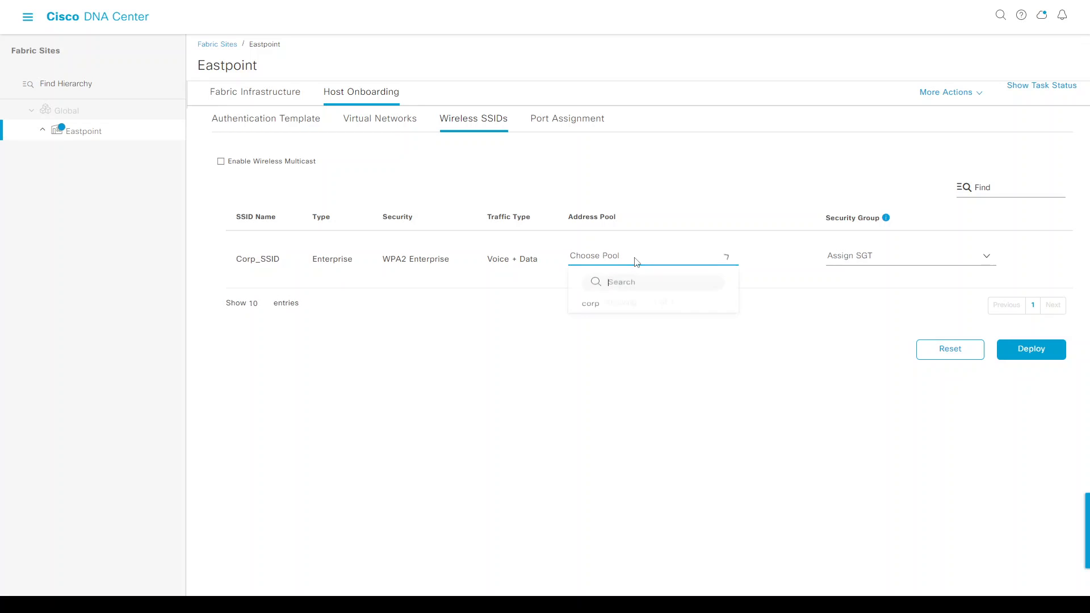
click(594, 313)
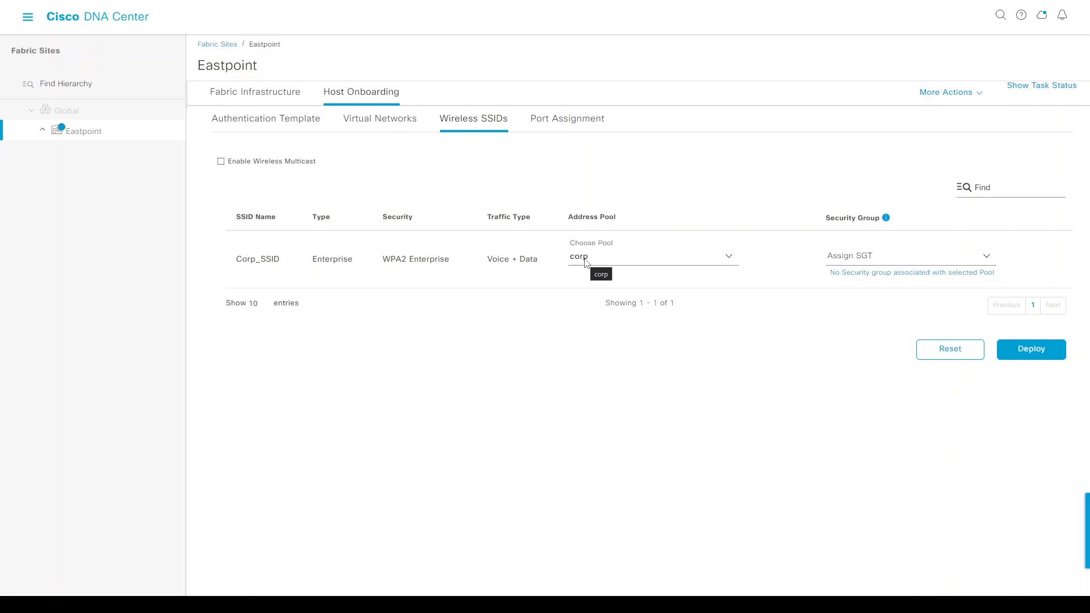
- Inspect the wireless pool setting in Eastpoint's corp virtual network and in its new IP pool form, then cancel without adding anything
click(386, 123)
click(419, 221)
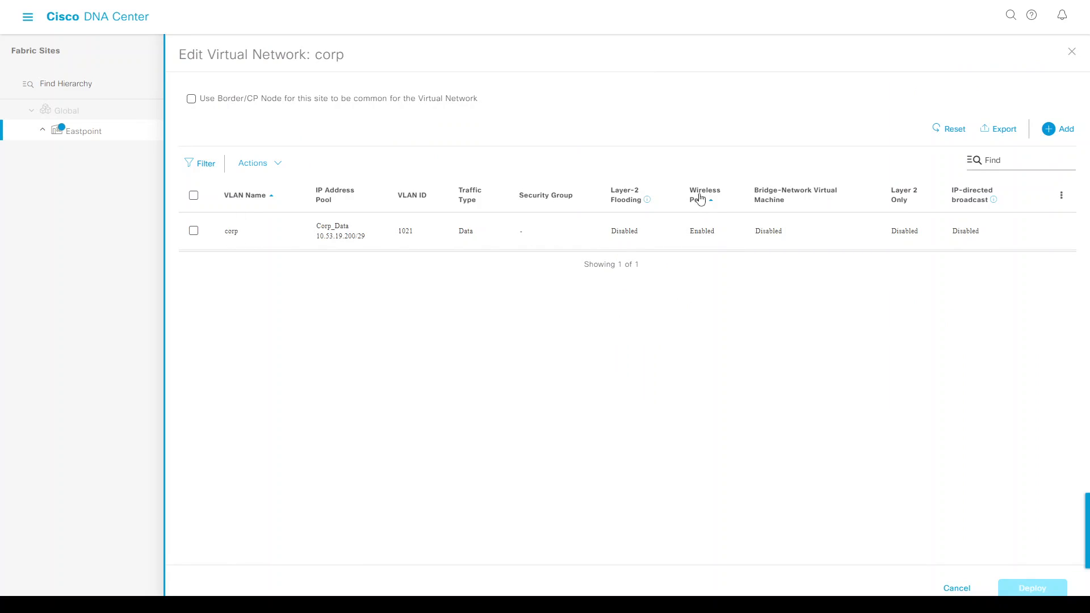
click(1063, 130)
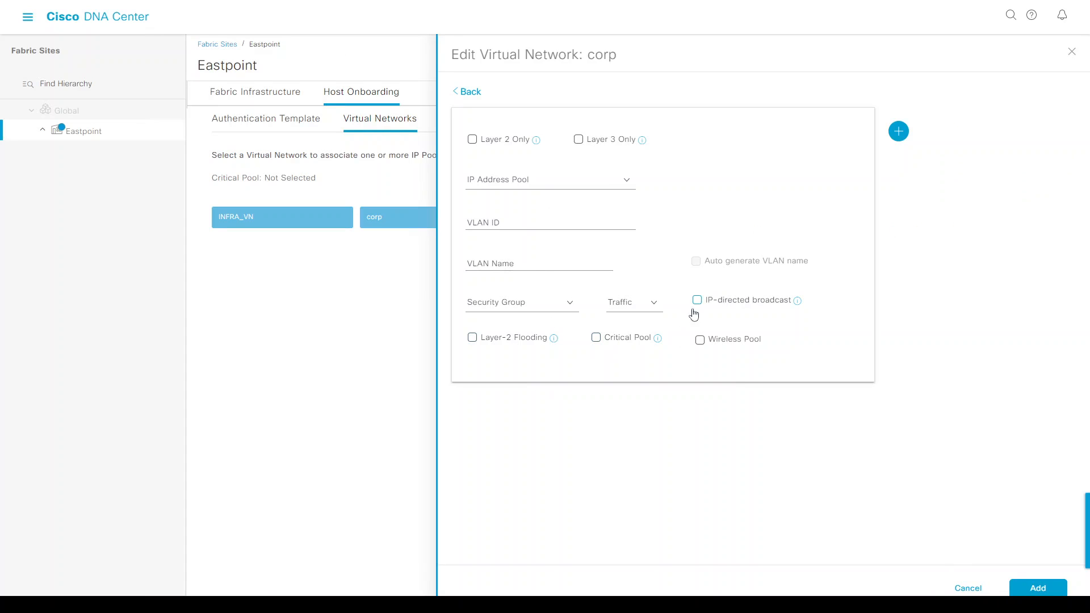
click(701, 341)
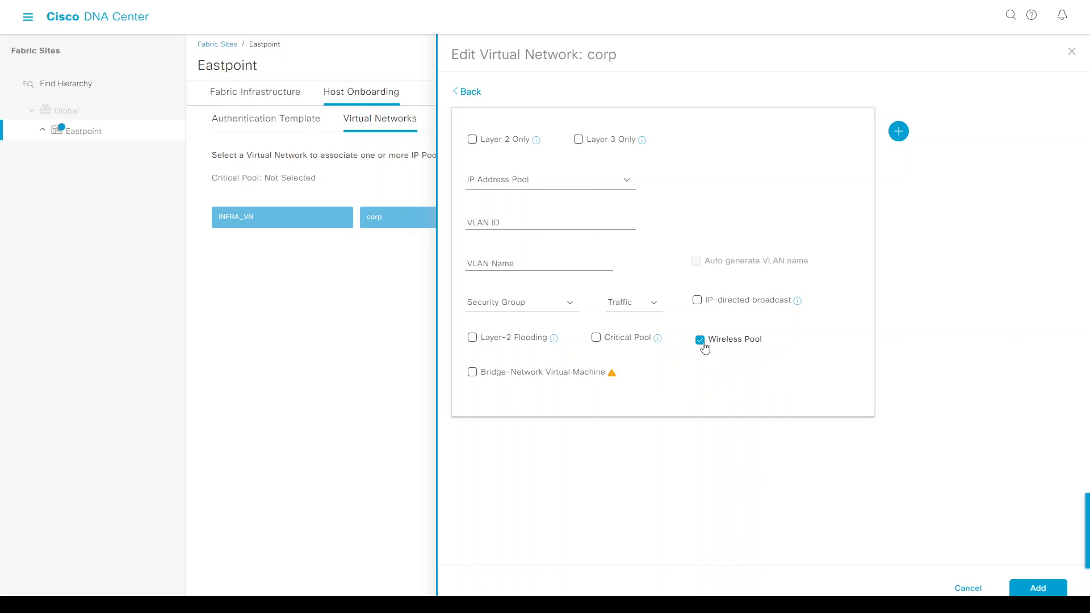
click(980, 593)
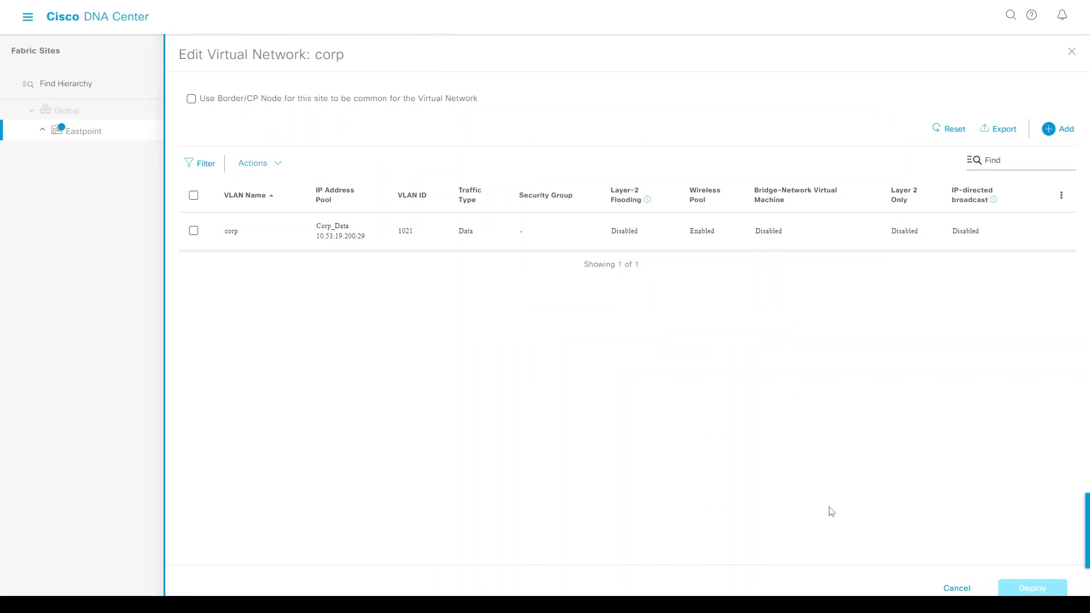
click(967, 589)
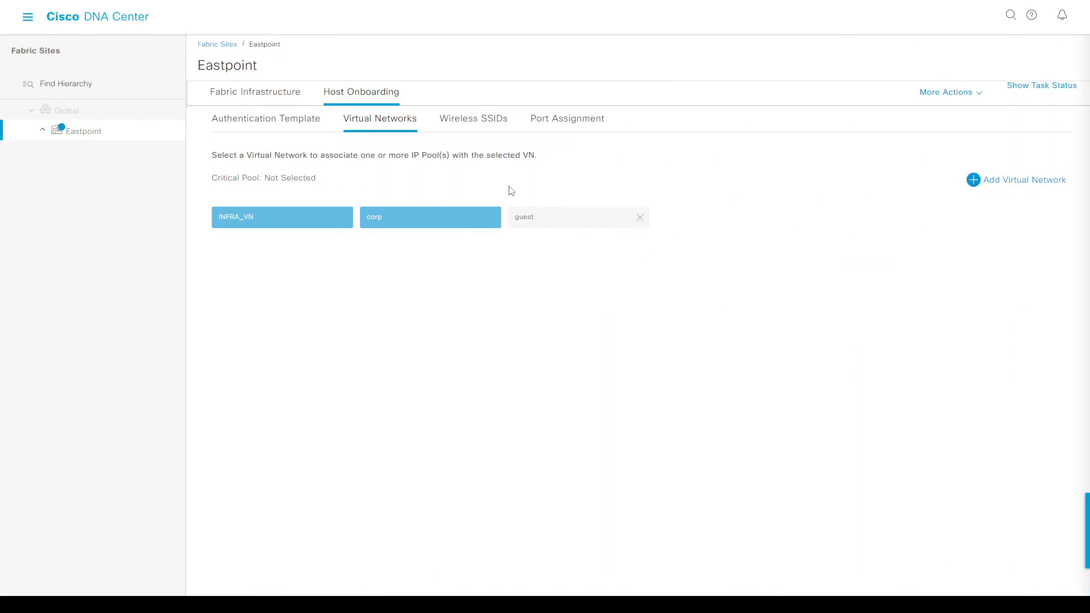
- Assign the corp address pool to Corp_SSID in Eastpoint's wireless SSIDs and start deploying the change
click(458, 121)
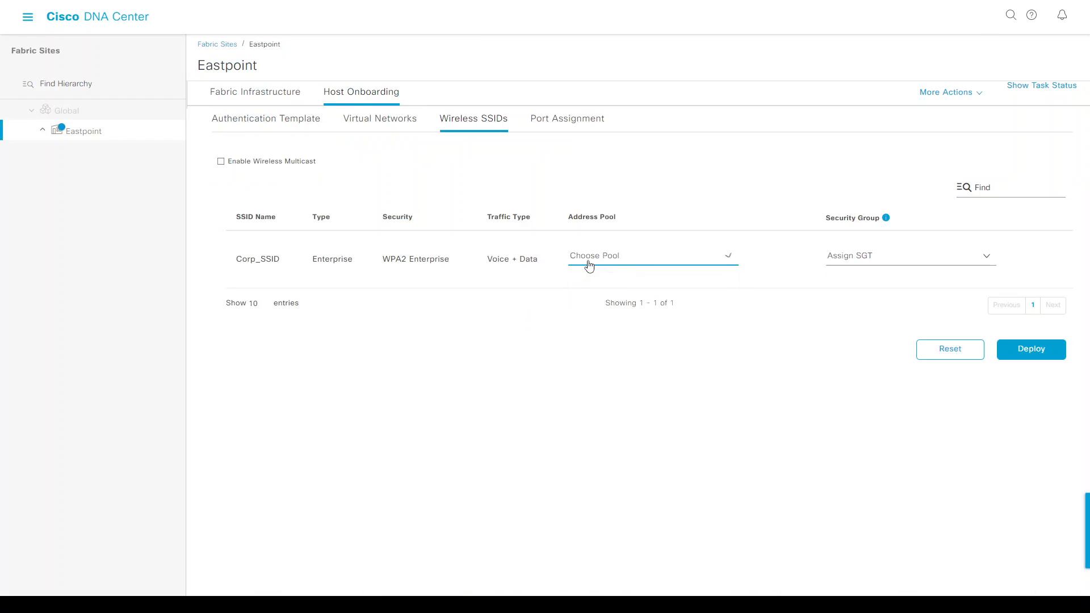
click(587, 266)
click(598, 312)
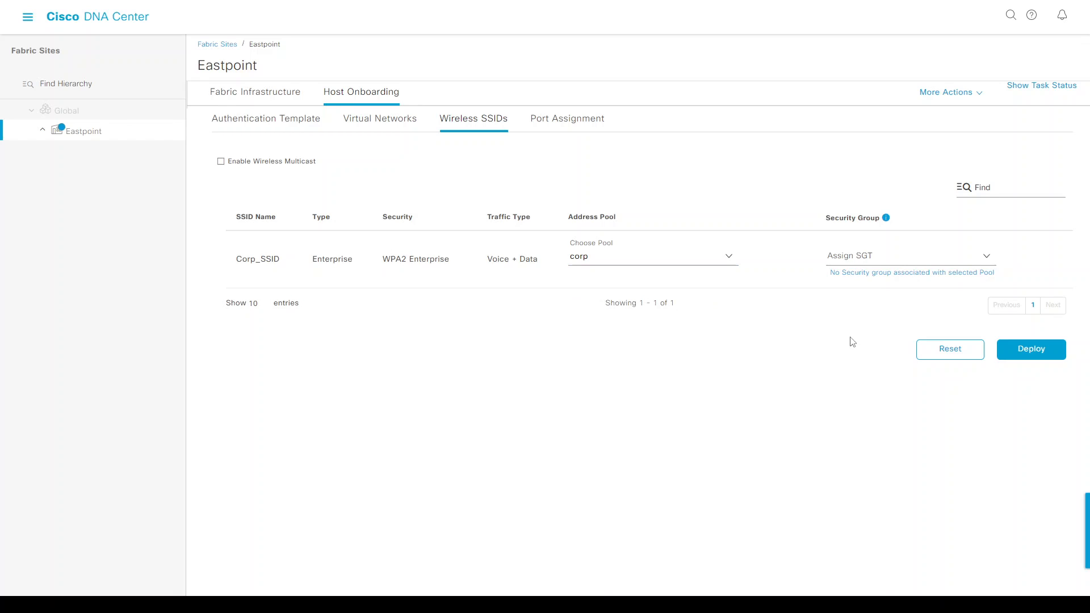
click(1049, 353)
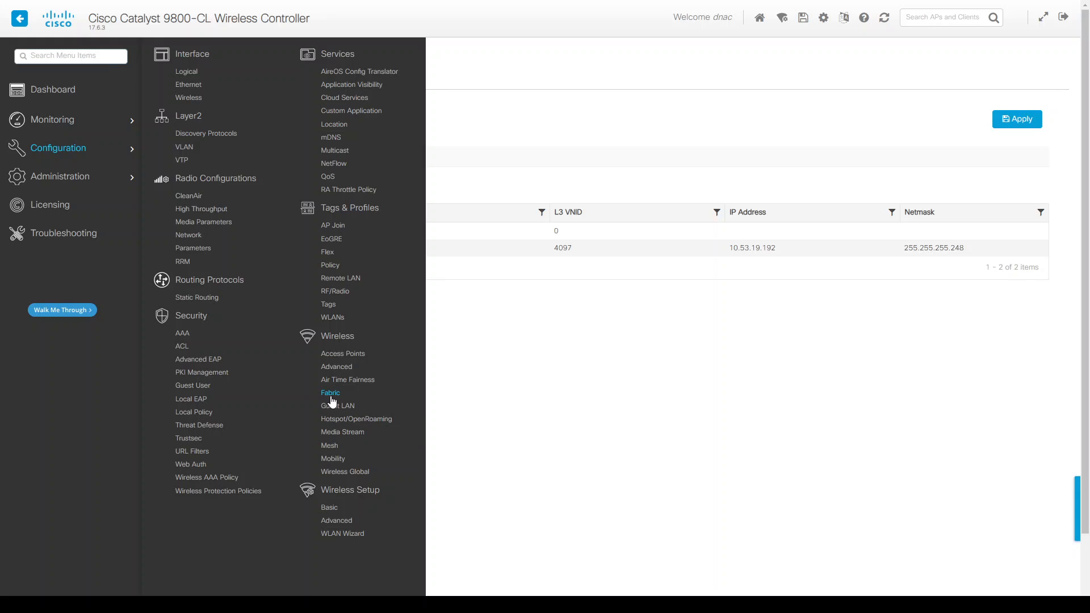
- In the Catalyst 9800 controller's web interface, check the status of Corp_SSID_profile in the WLAN list
click(333, 317)
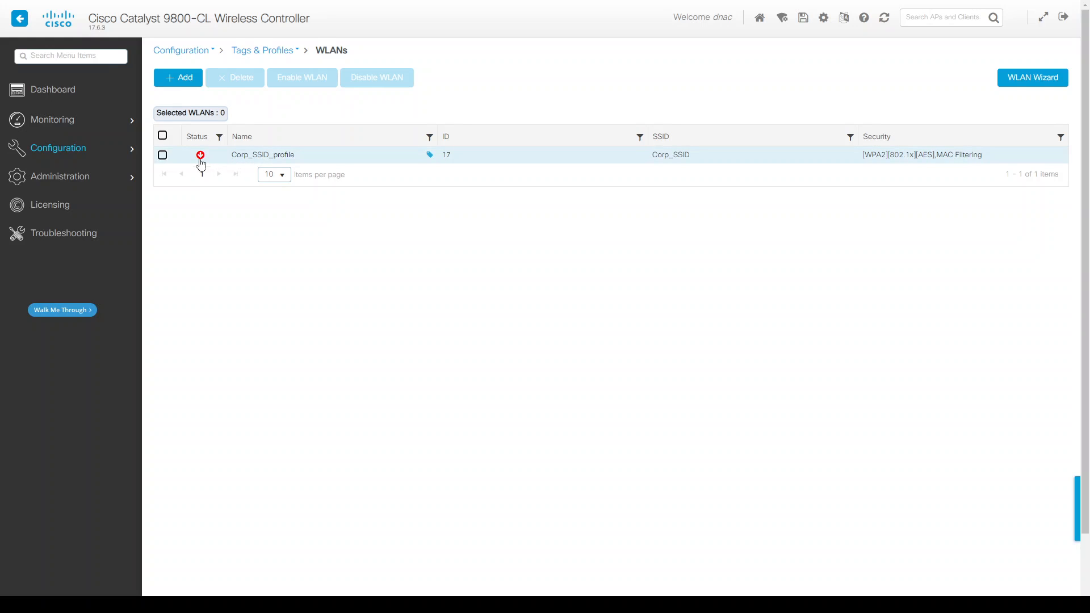
right_click(237, 162)
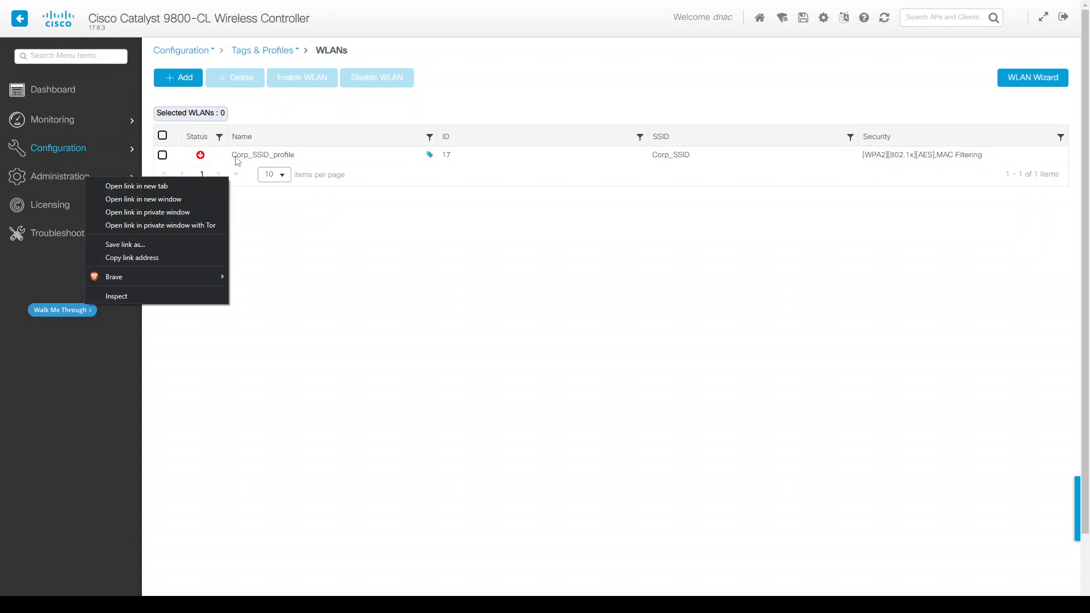
click(352, 275)
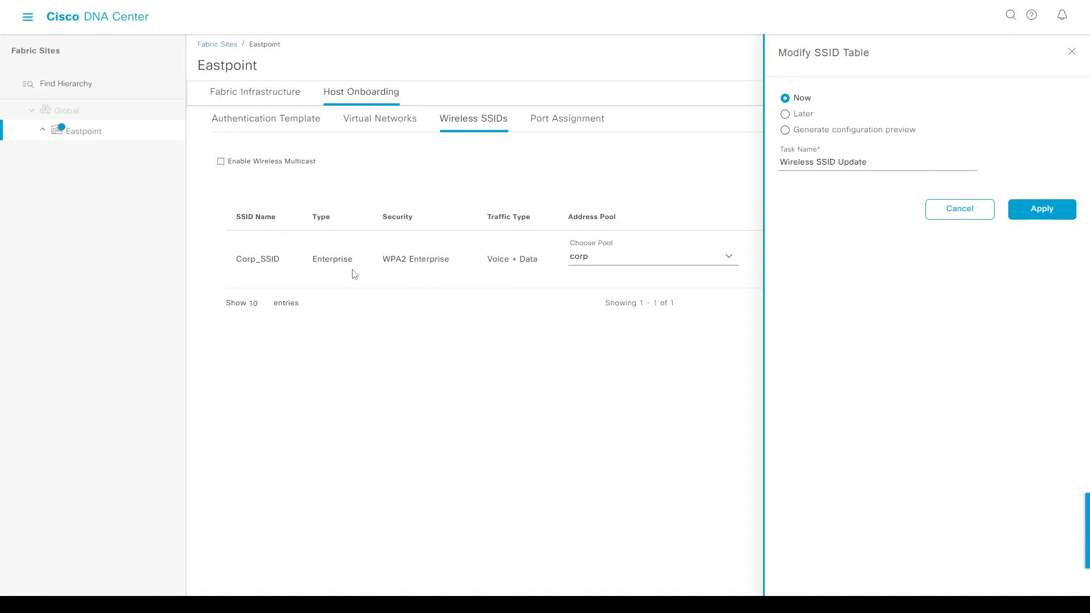
- Back in Cisco DNA Center, apply the Wireless SSID Update task immediately and open the task monitor
click(1046, 213)
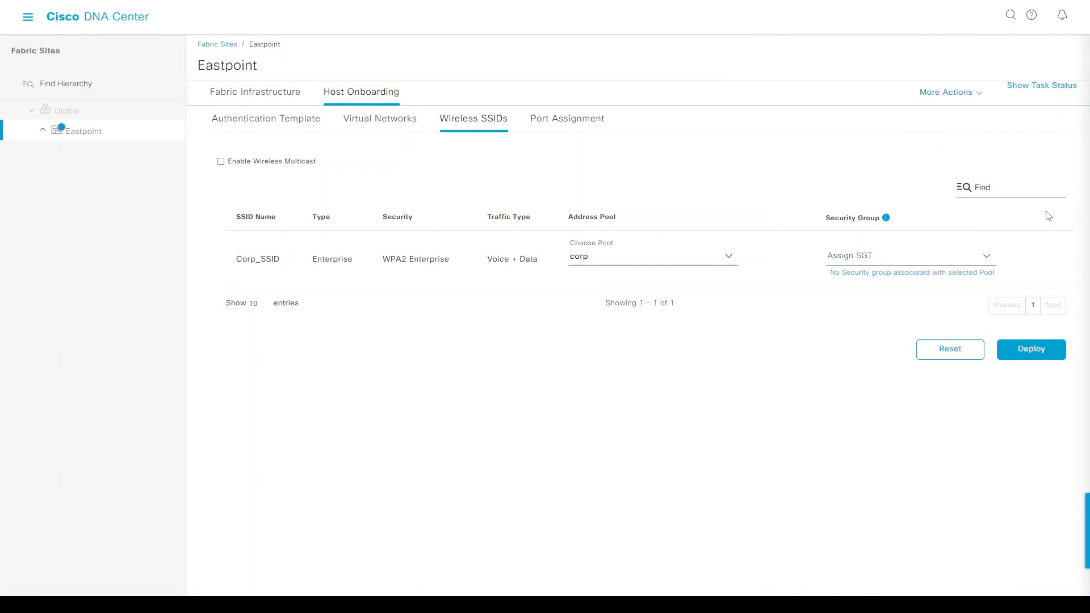
click(1031, 350)
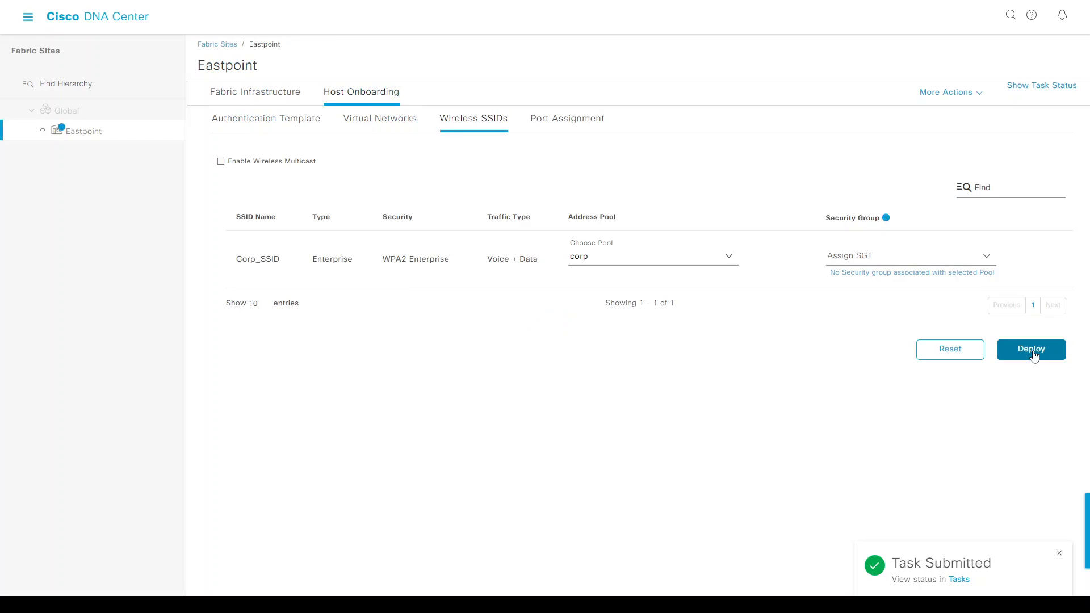
click(1036, 91)
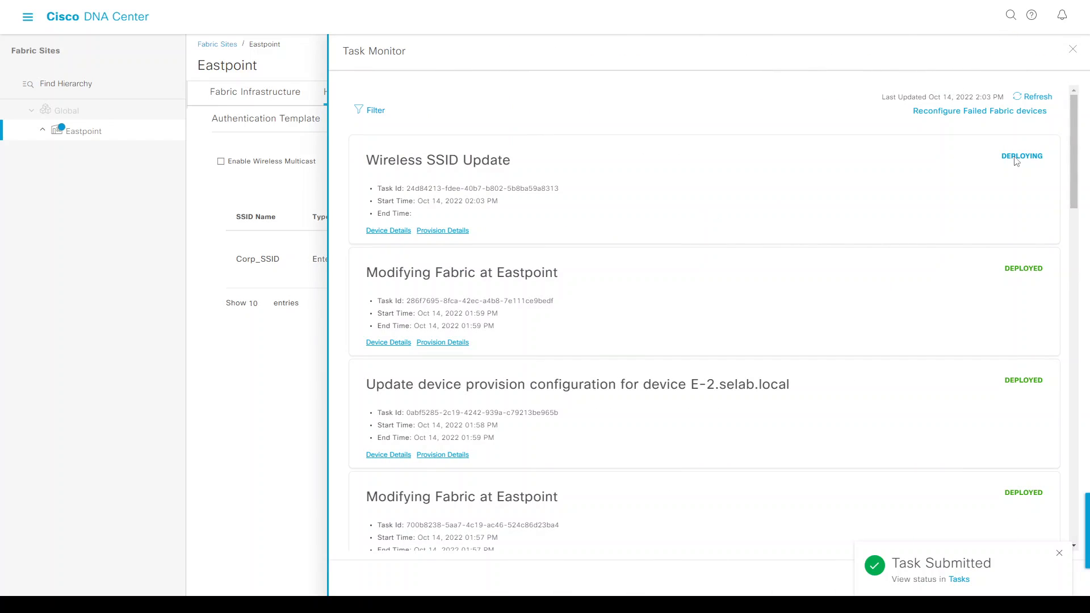
- Review the provision details and refreshed deployment status of the Wireless SSID Update task, and close the task monitor
click(1038, 101)
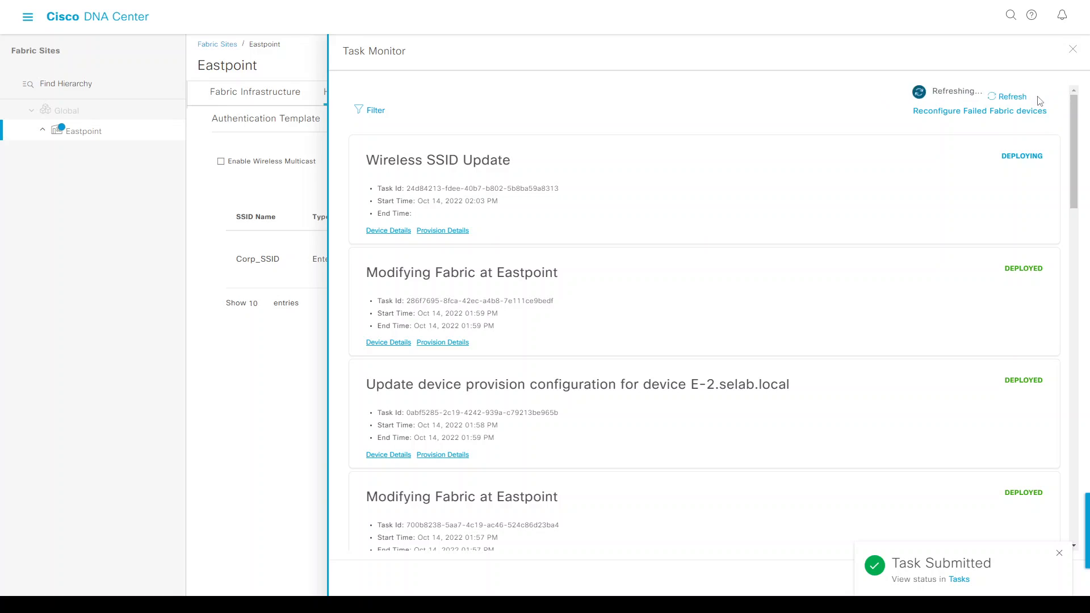
click(432, 231)
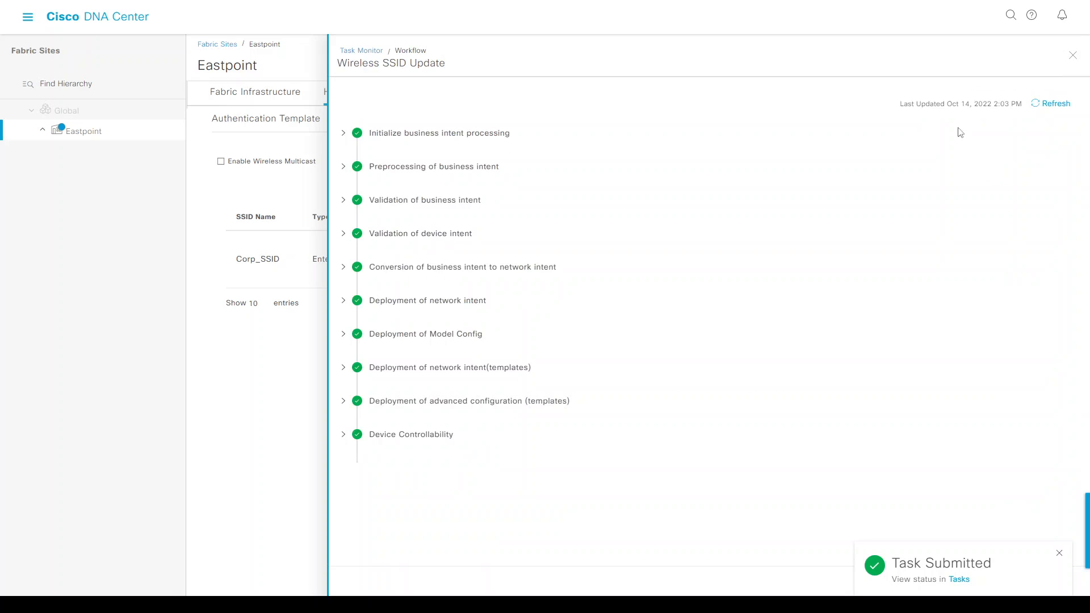
click(1054, 103)
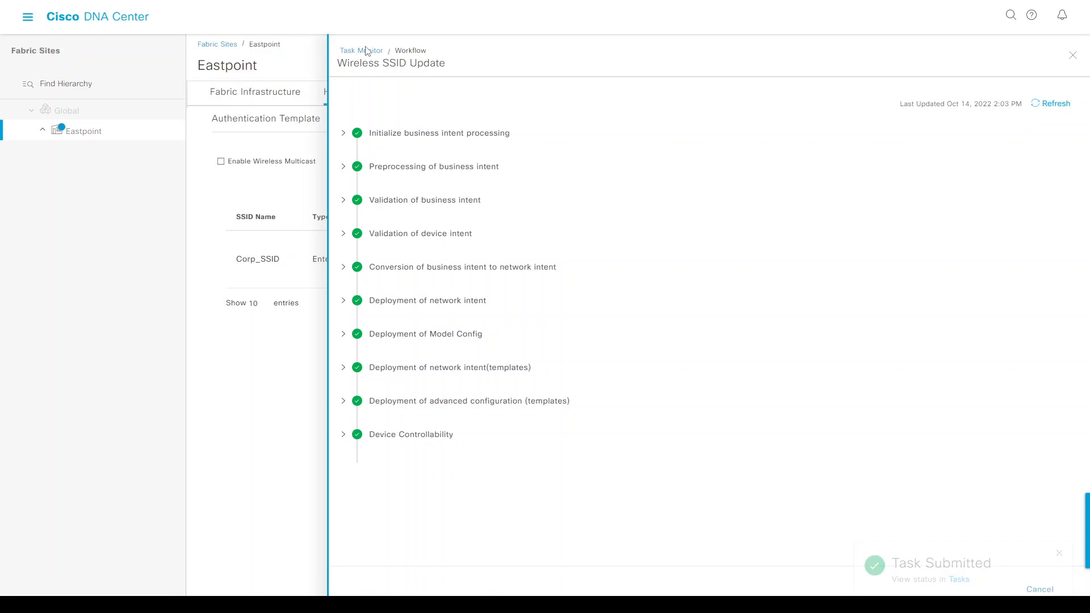
click(362, 50)
click(1032, 98)
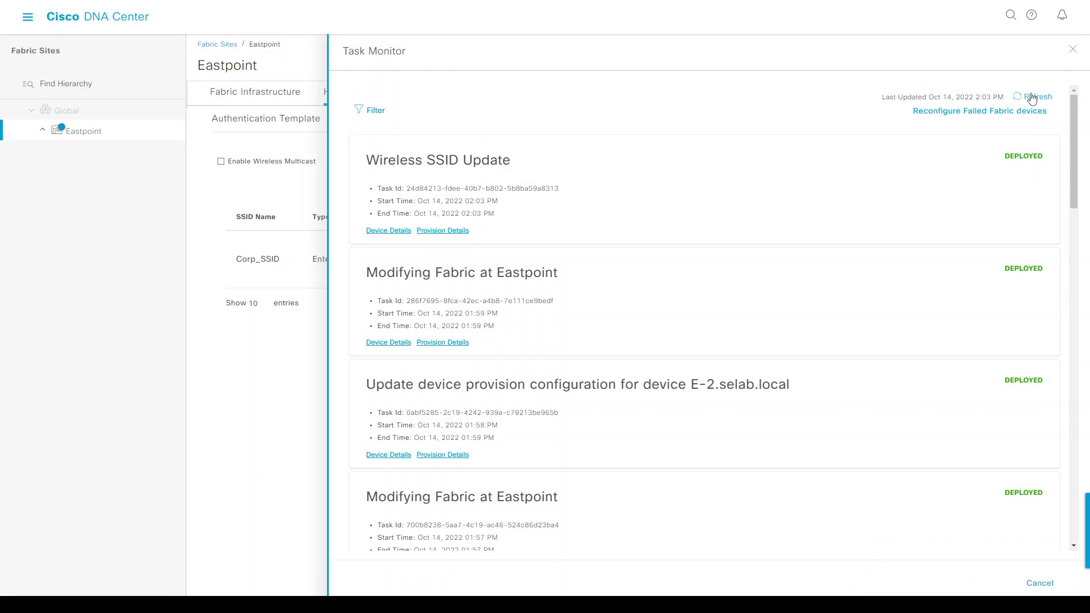
click(1072, 51)
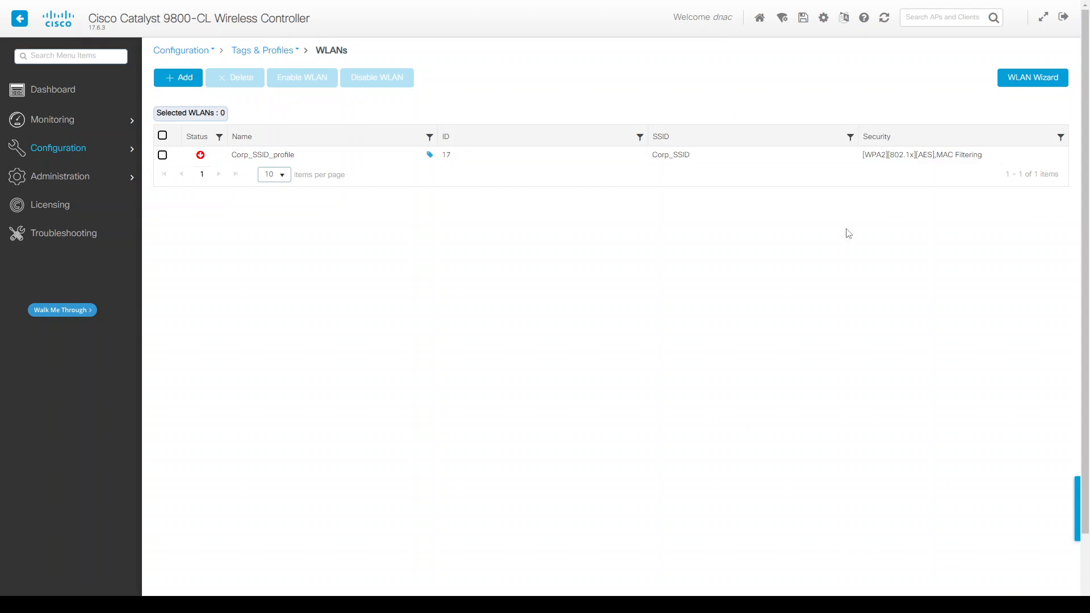
- In the Catalyst 9800 controller's web interface, refresh the WLAN list and recheck the status of Corp_SSID_profile
click(880, 21)
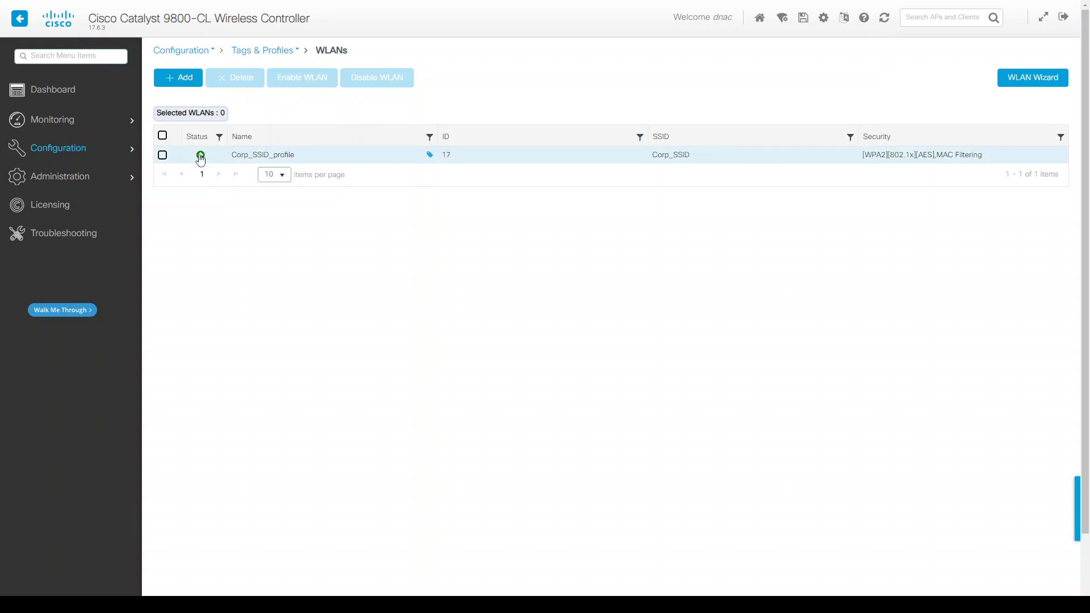
mouse_move(201, 160)
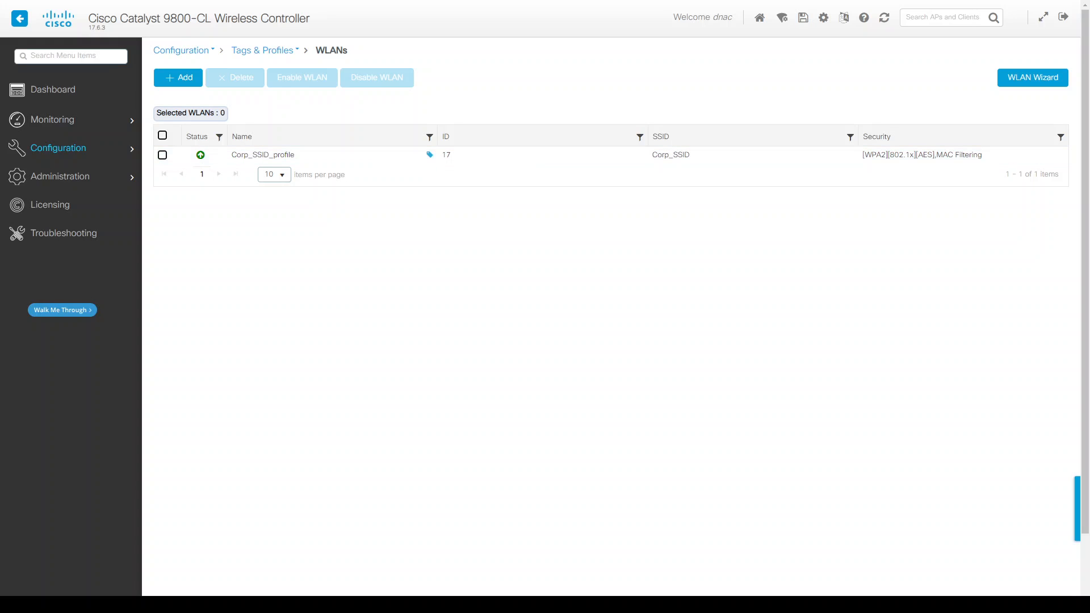
- Switch to the VM-FE1-User2 remote console and sign in to Windows with the account password
key(alt+Tab)
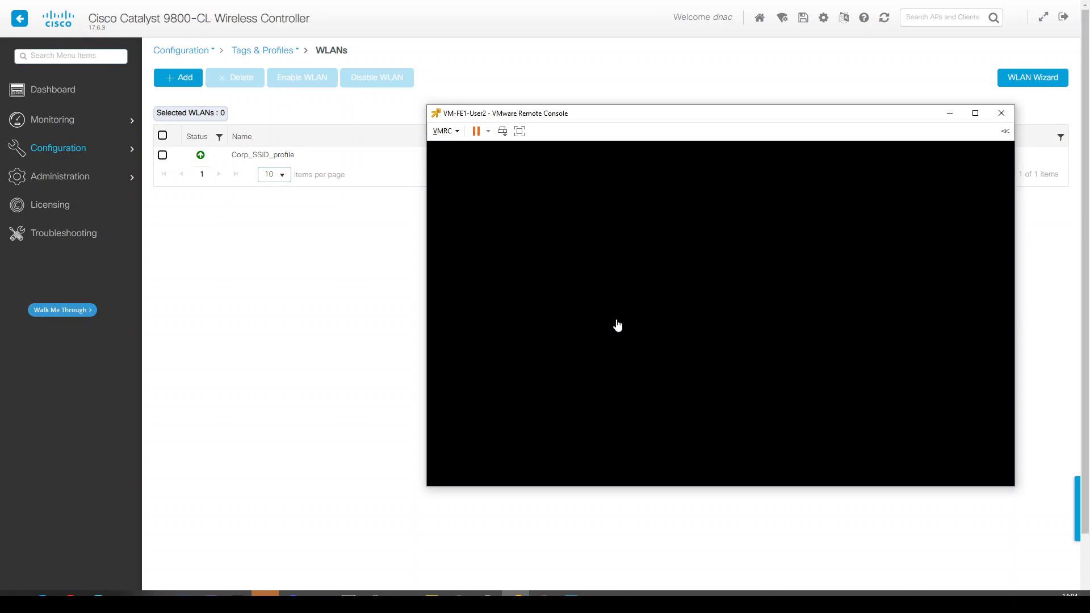
click(616, 320)
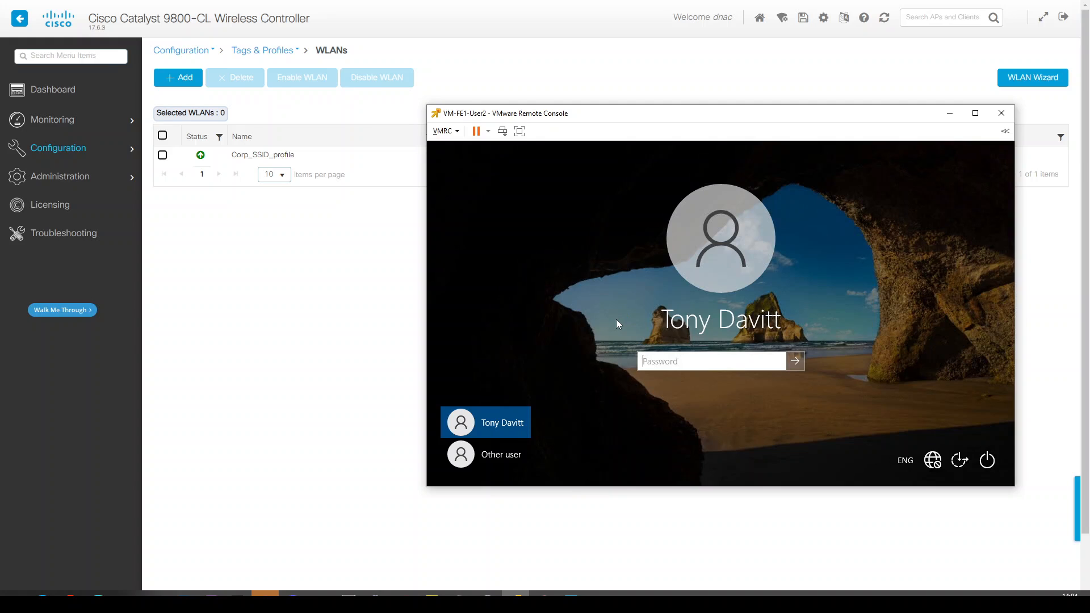
text(********)
key(Return)
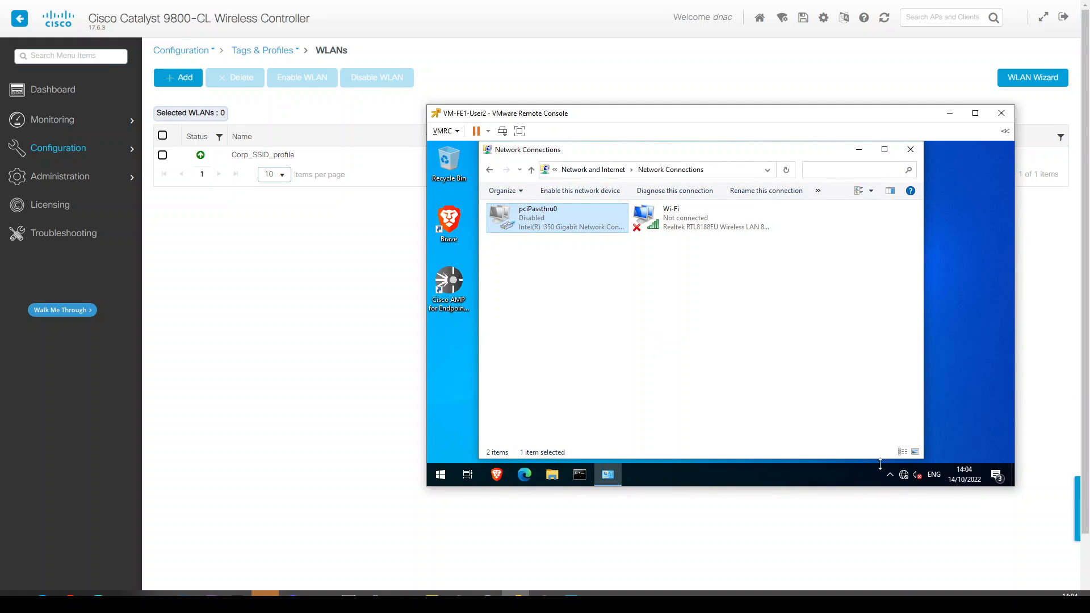
- Look for Corp_SSID among the available Wi-Fi networks on the VM-FE1-User2 virtual machine
click(904, 476)
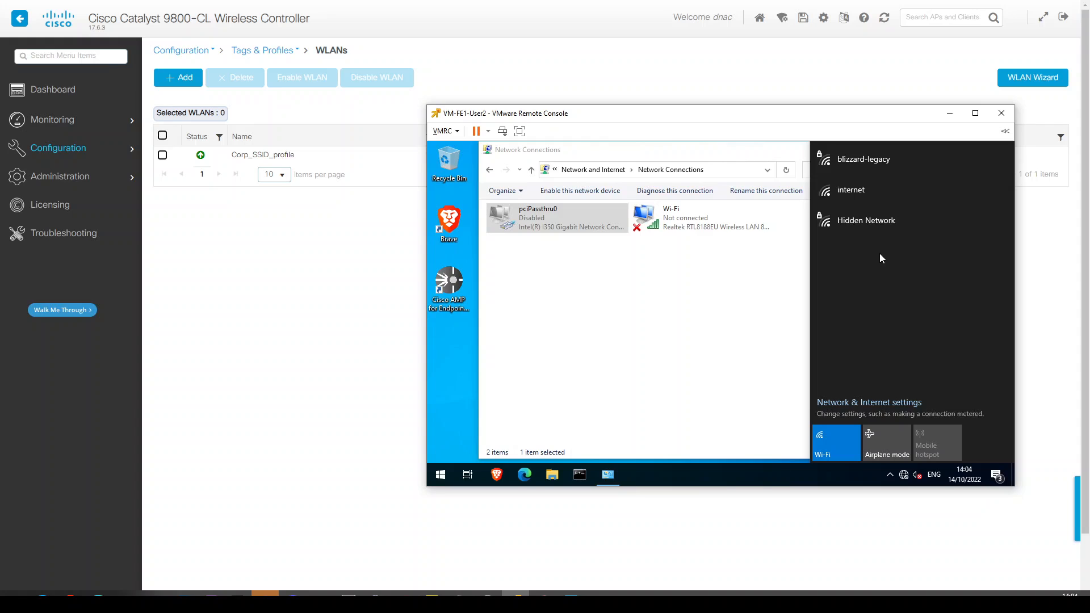
click(762, 409)
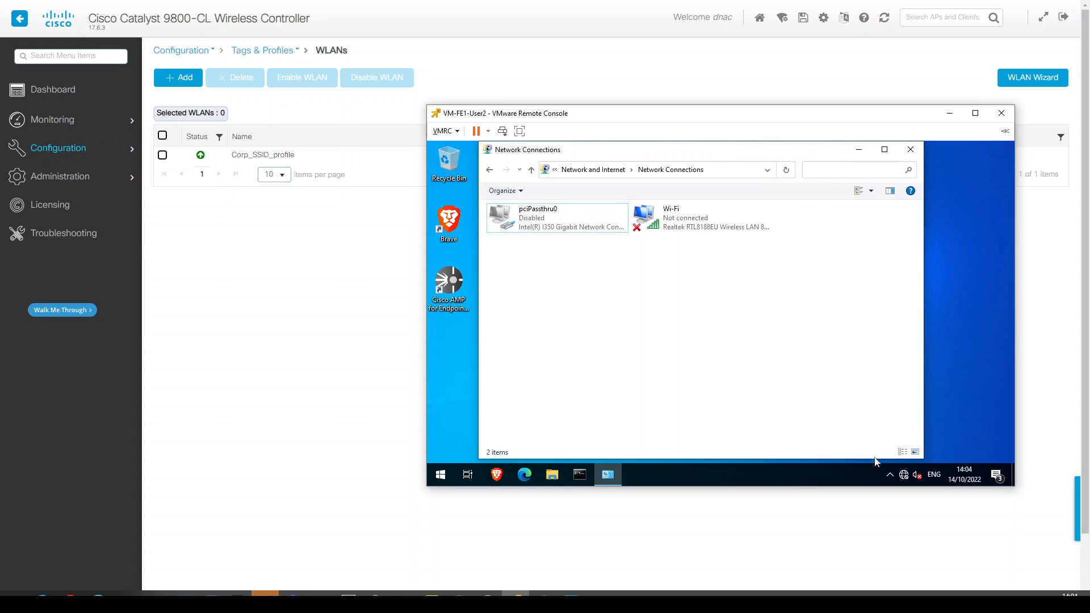
click(902, 476)
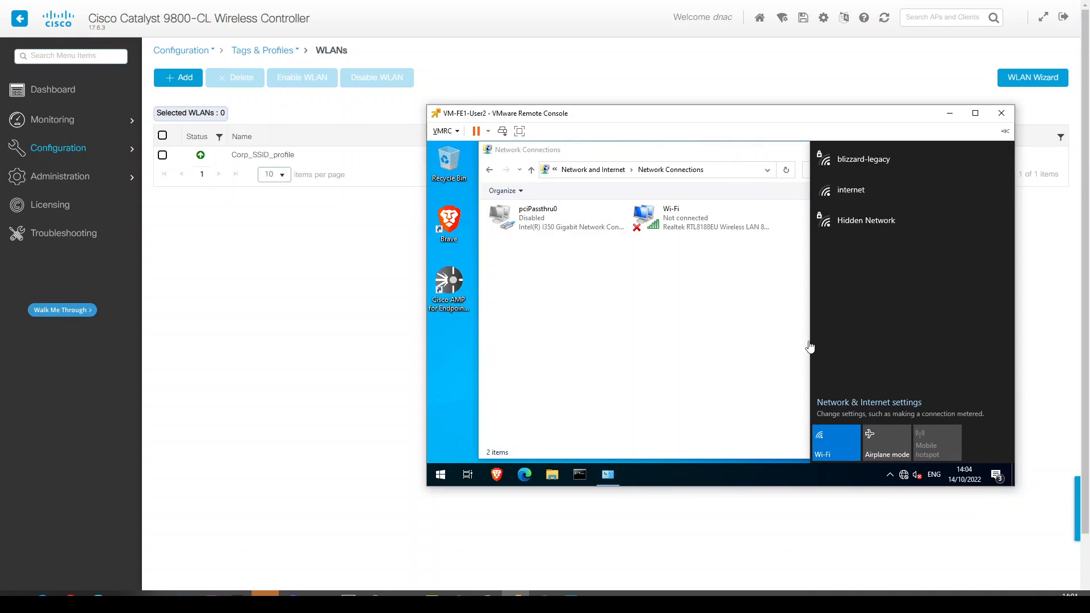
- Back in Cisco DNA Center, open the Corp_SSID wireless network for editing from the global wireless network settings
click(222, 294)
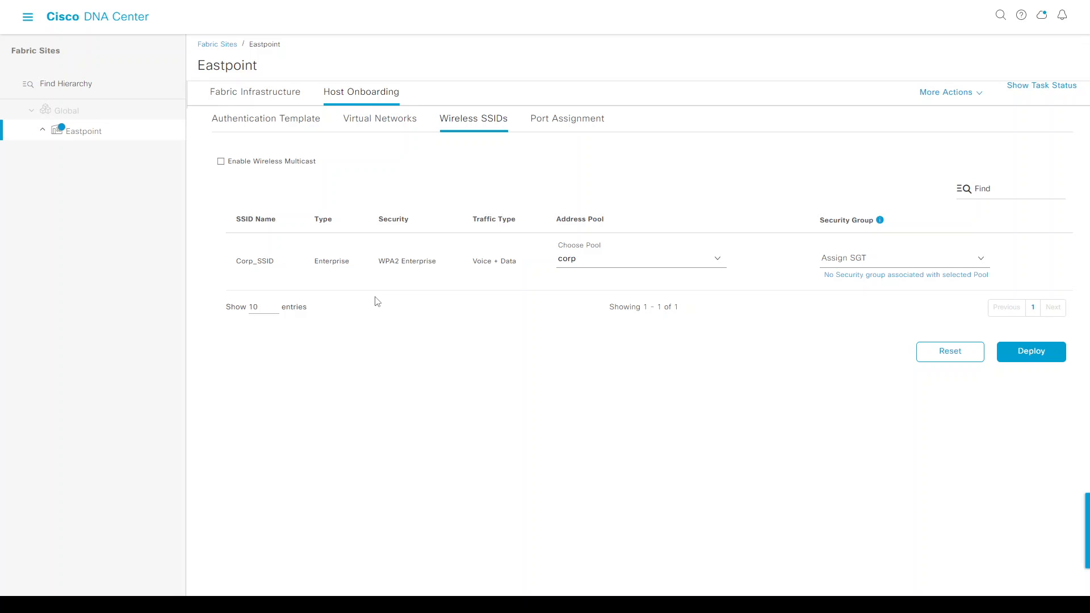
click(27, 17)
mouse_move(155, 73)
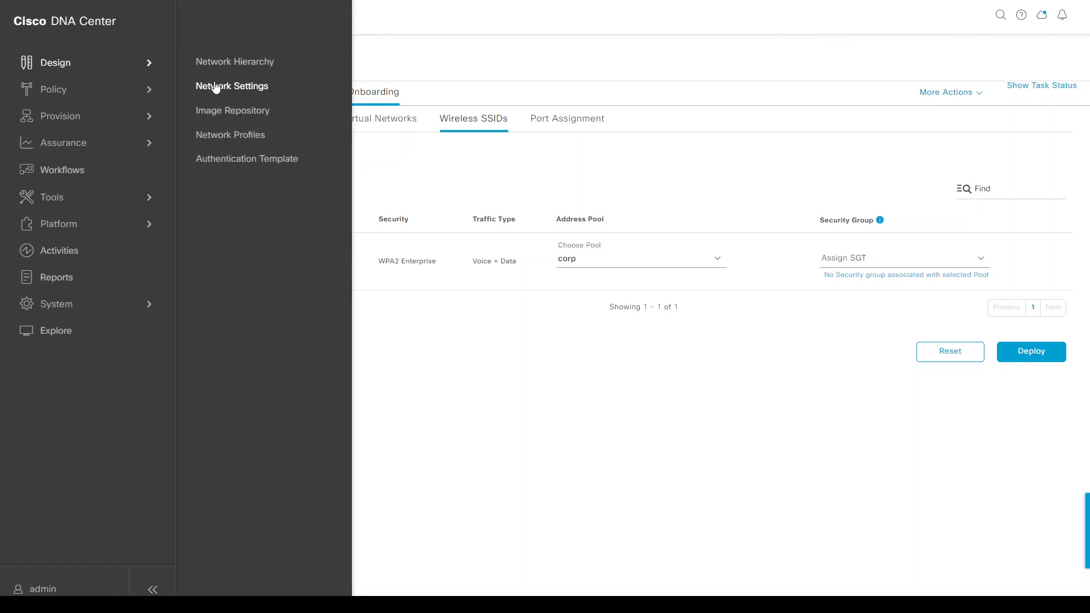
click(217, 87)
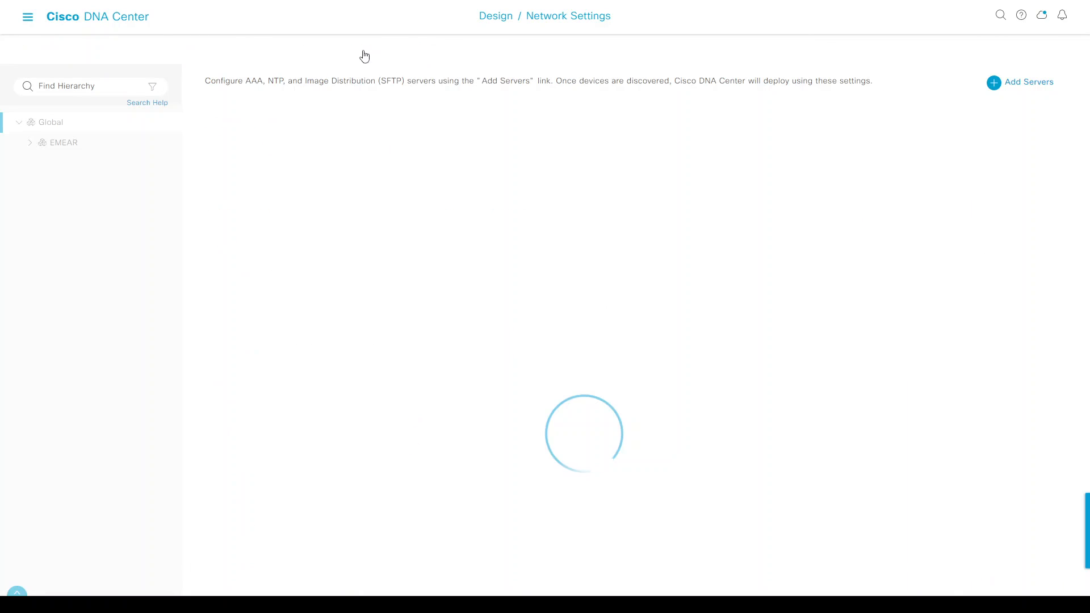
click(358, 54)
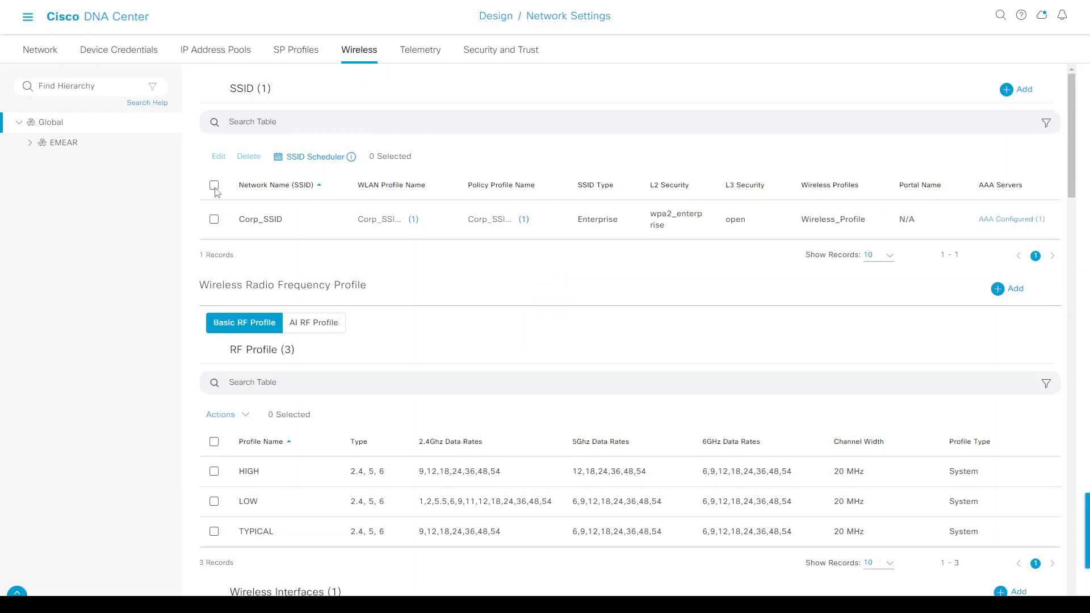
click(214, 186)
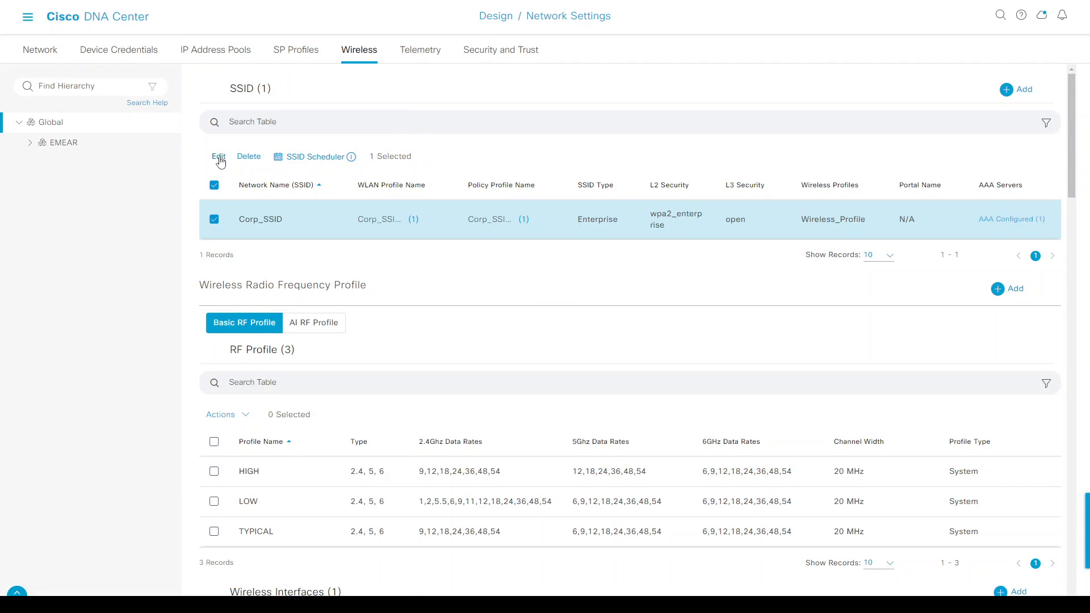
click(220, 159)
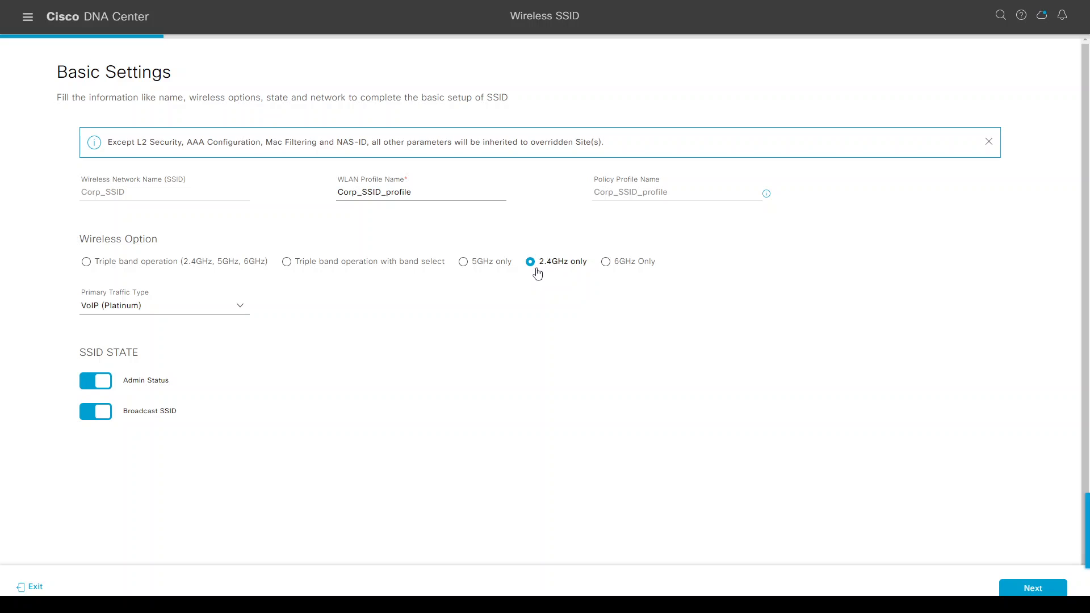
- Set Corp_SSID's wireless option to 2.4GHz only and continue to its security settings
click(469, 265)
click(533, 264)
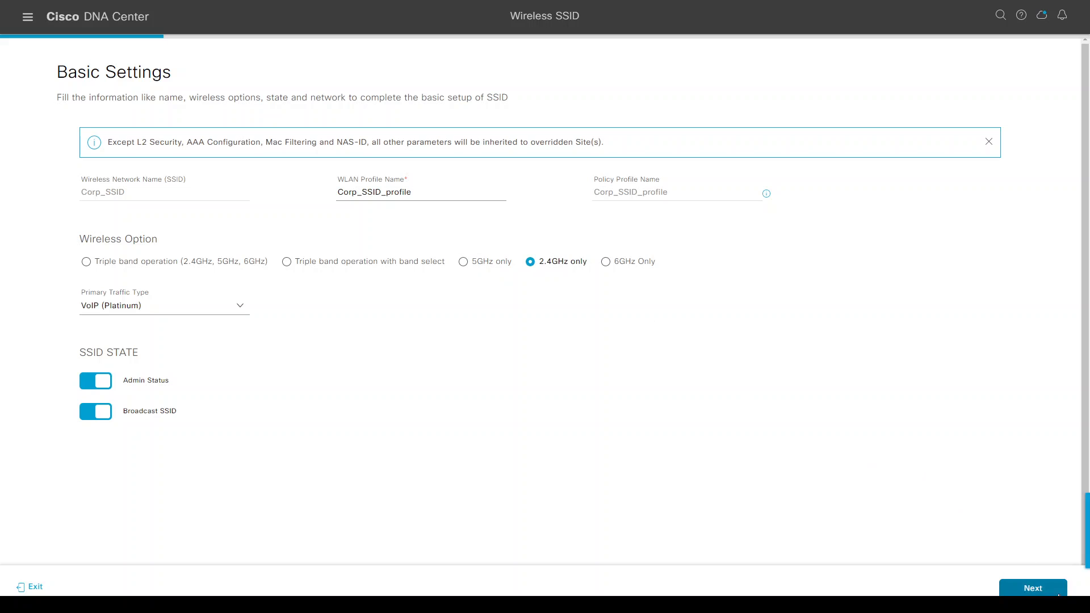
click(1028, 590)
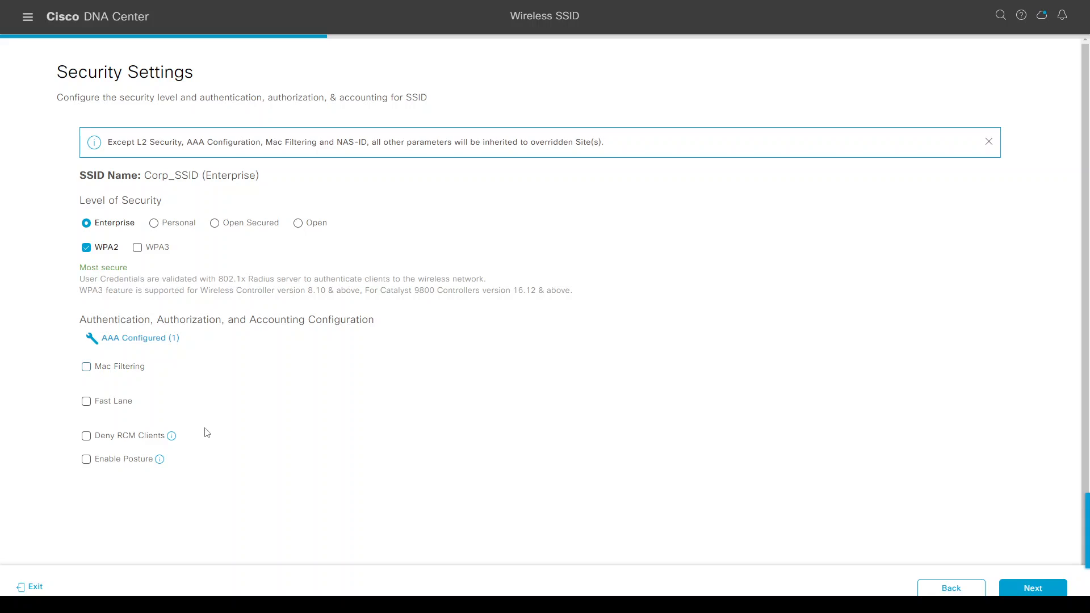
- Review Corp_SSID's security settings, advanced timeouts and associated profile, and exit the wireless workflow without saving
click(1042, 592)
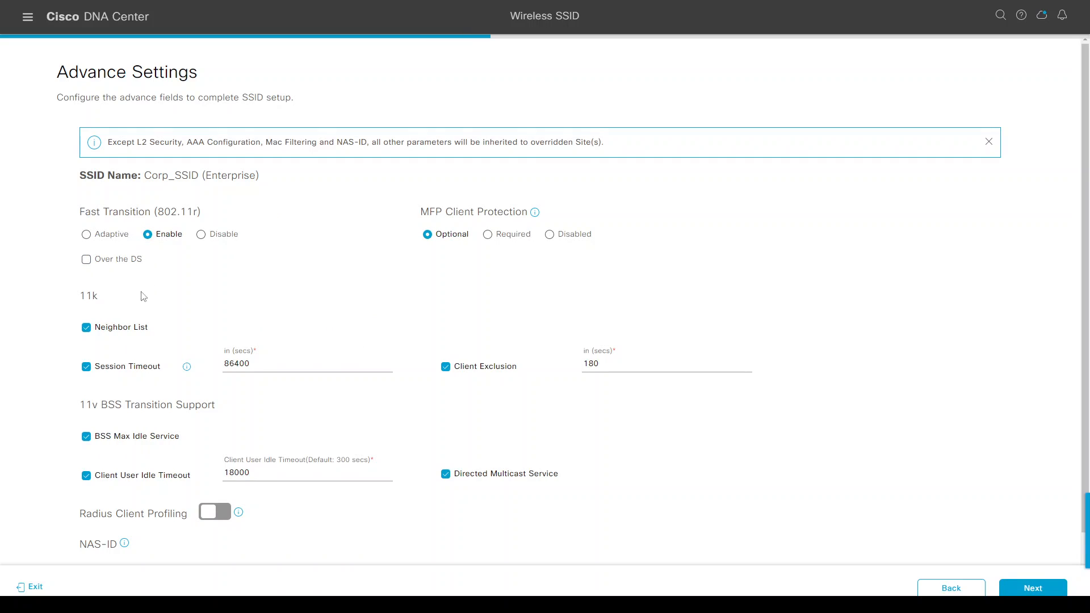
click(253, 365)
double_click(250, 364)
double_click(238, 473)
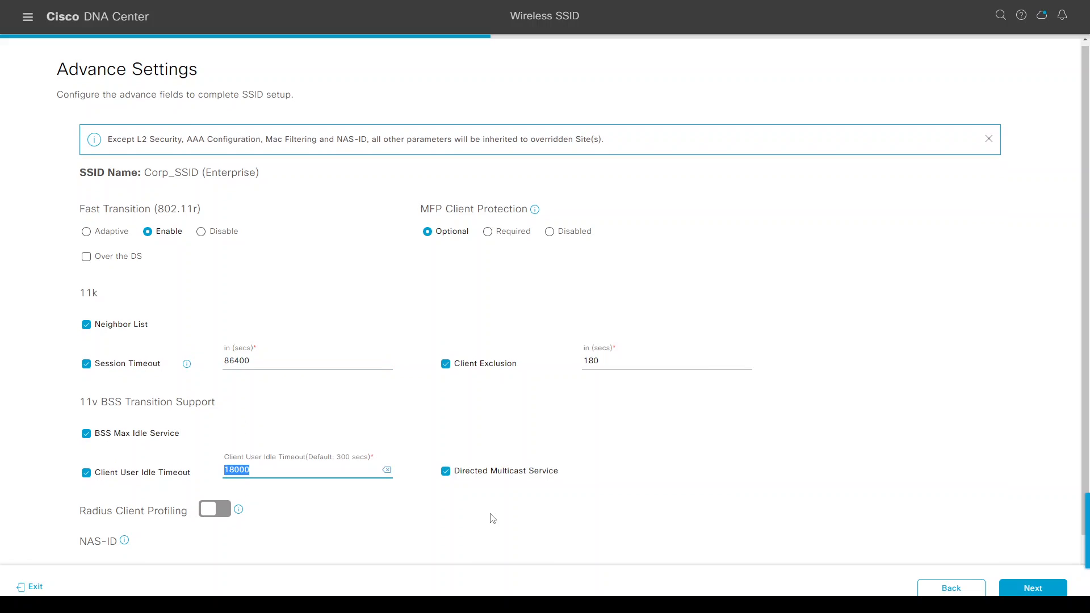
scroll(500, 518, down, 2)
click(1033, 590)
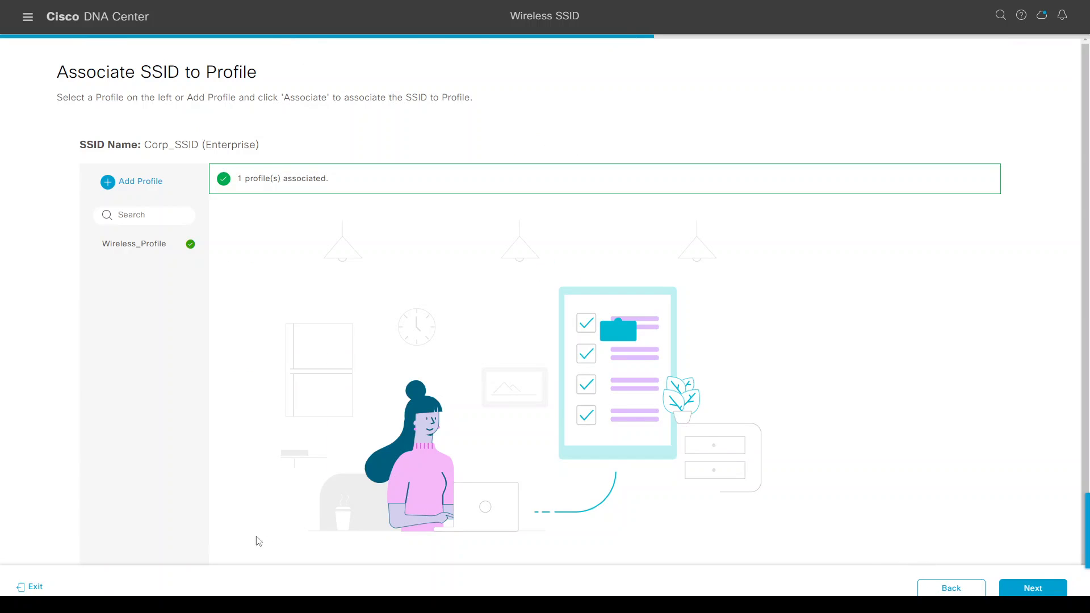
click(31, 588)
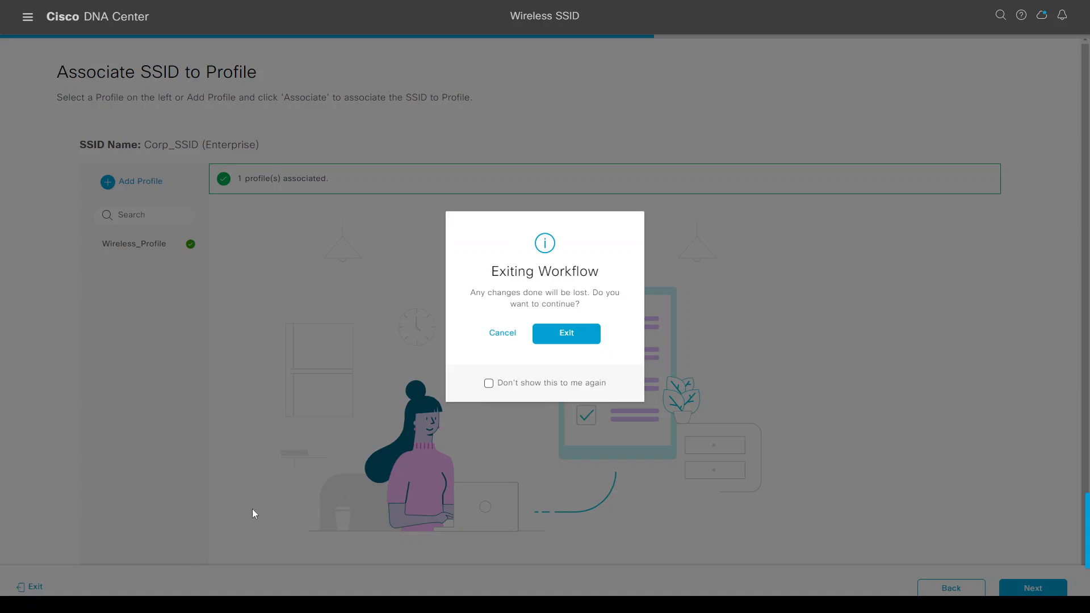
click(567, 335)
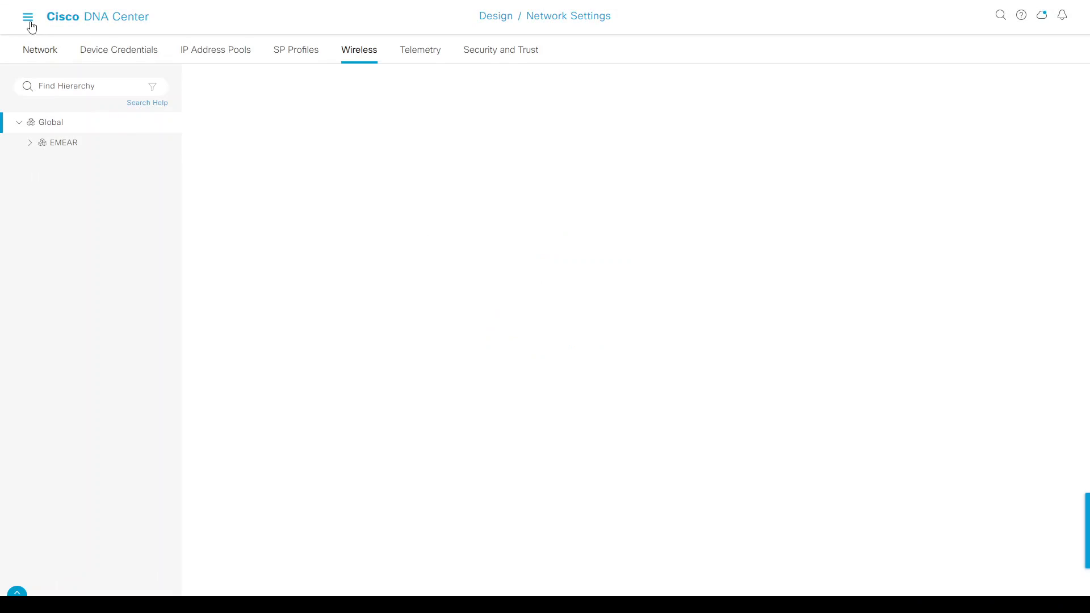
- Open the device inventory and start provisioning the C9800-1.selab.local wireless controller
click(30, 23)
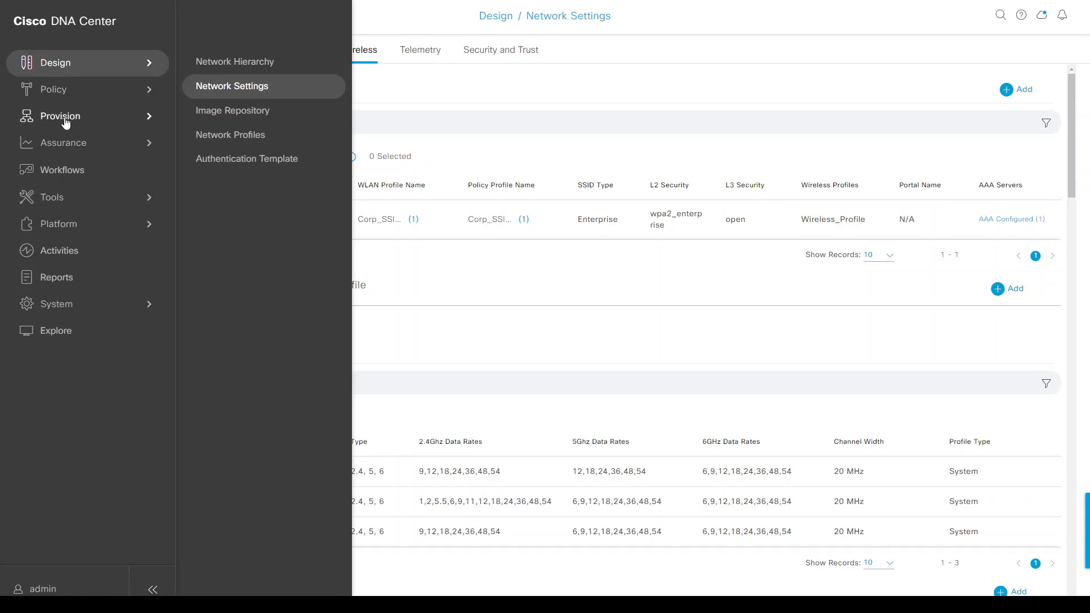
mouse_move(66, 119)
click(222, 84)
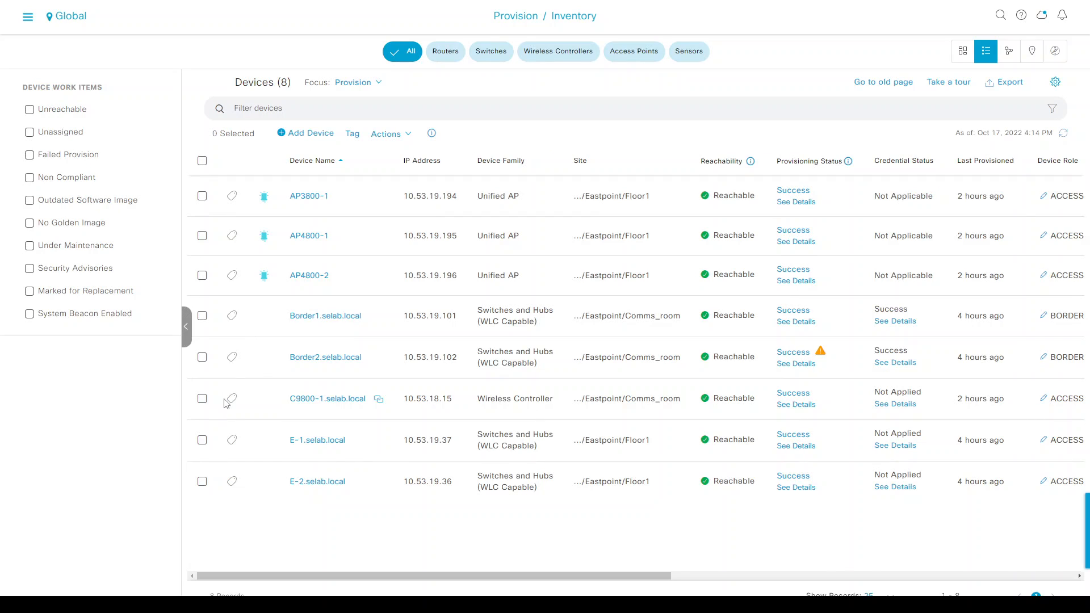
click(203, 430)
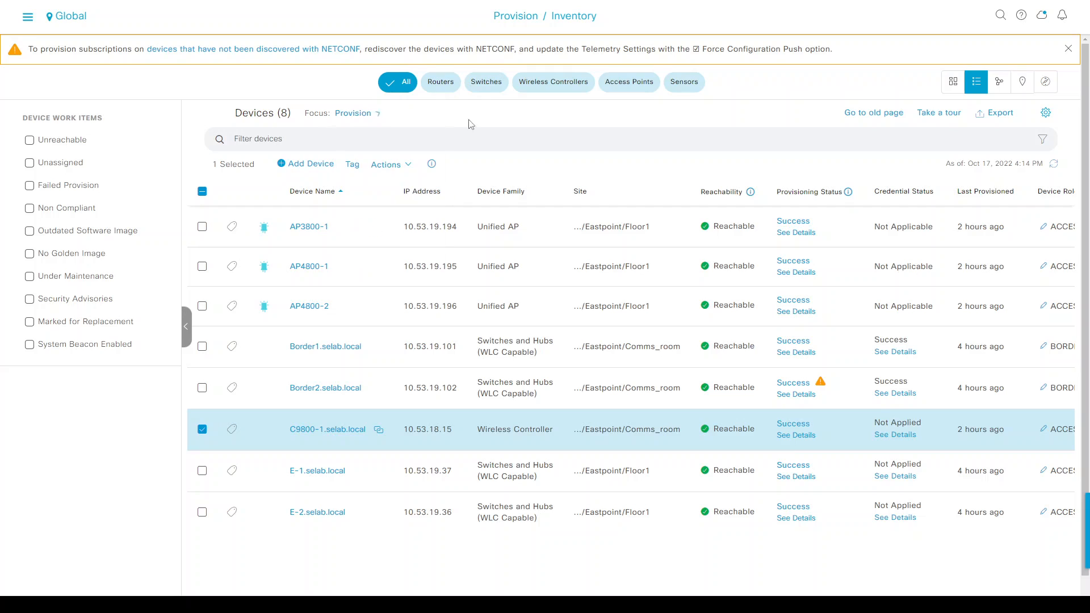
mouse_move(392, 165)
mouse_move(423, 219)
mouse_move(427, 239)
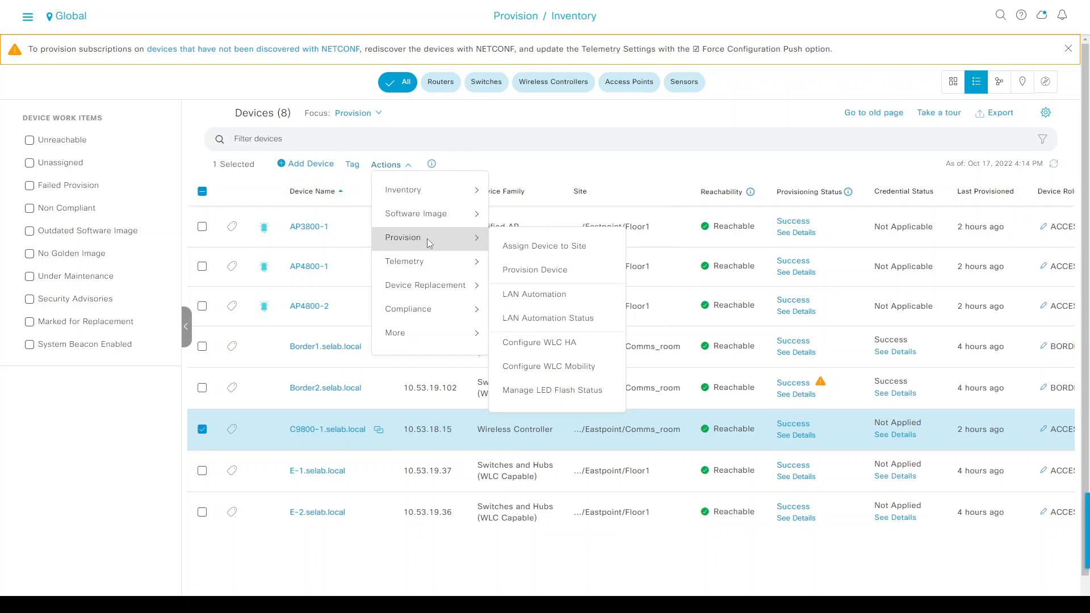
click(538, 271)
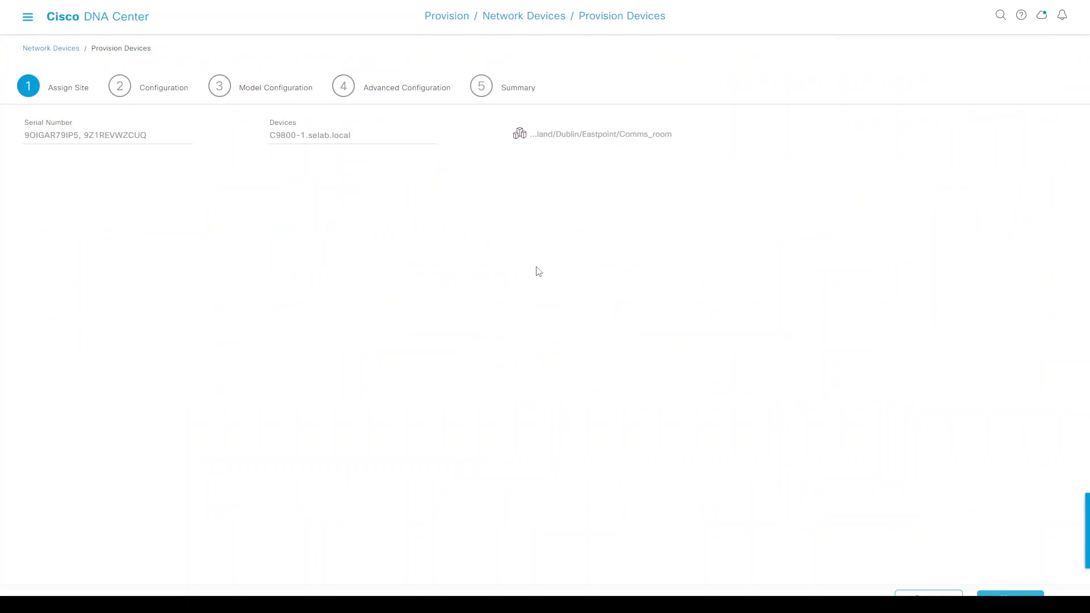
- Advance the provisioning to its summary and check Corp_SSID's MAC filtering, wireless option, session timeout and client idle timeout
click(1010, 594)
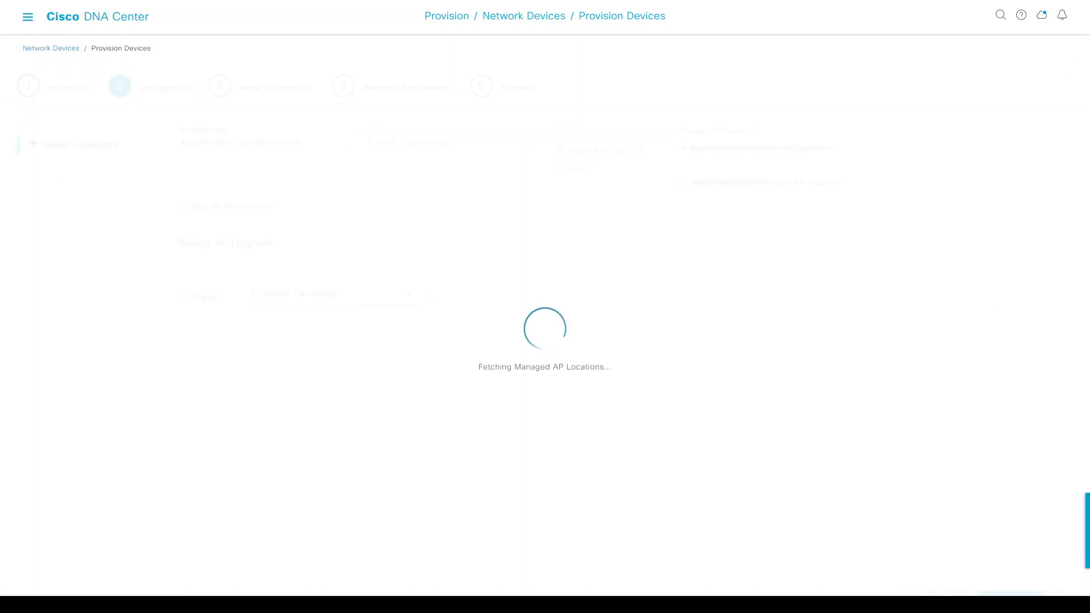
click(1009, 594)
click(1010, 593)
click(1010, 594)
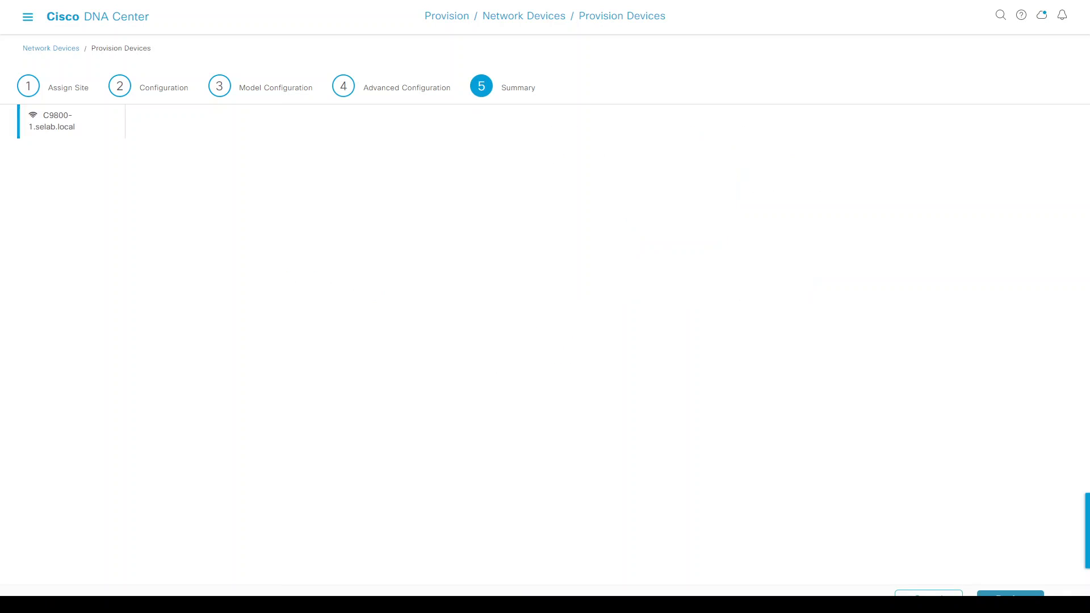
scroll(418, 340, down, 4)
scroll(419, 340, down, 7)
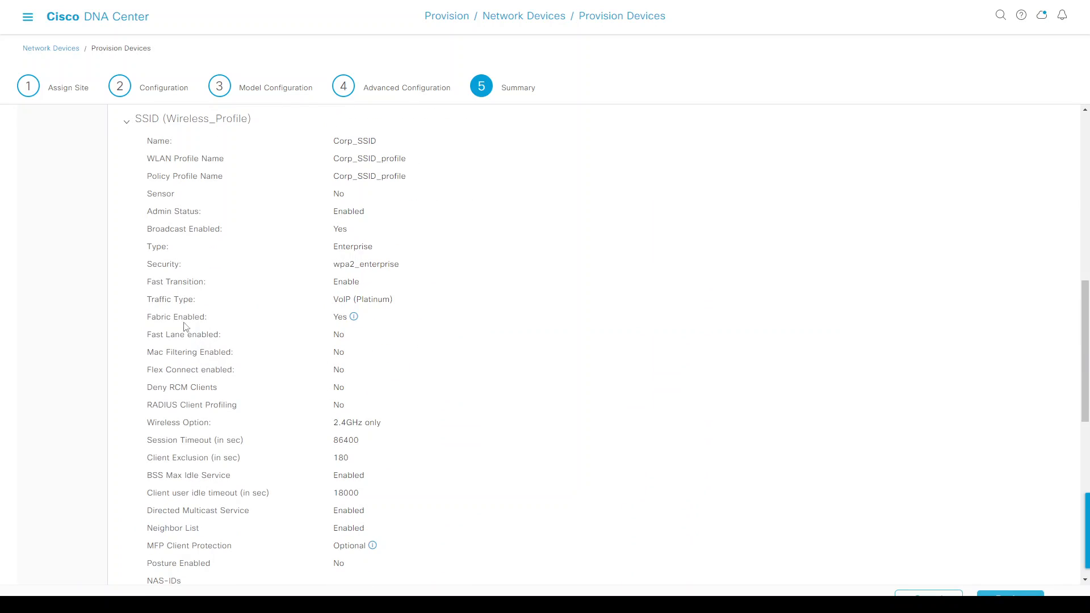
drag(171, 336, 357, 354)
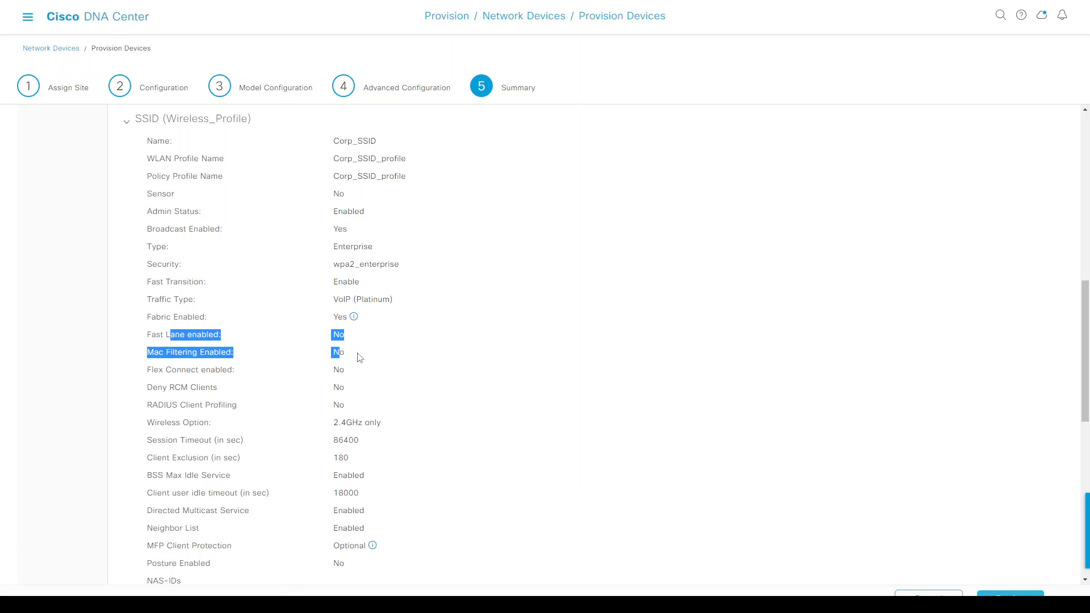
double_click(347, 425)
double_click(348, 441)
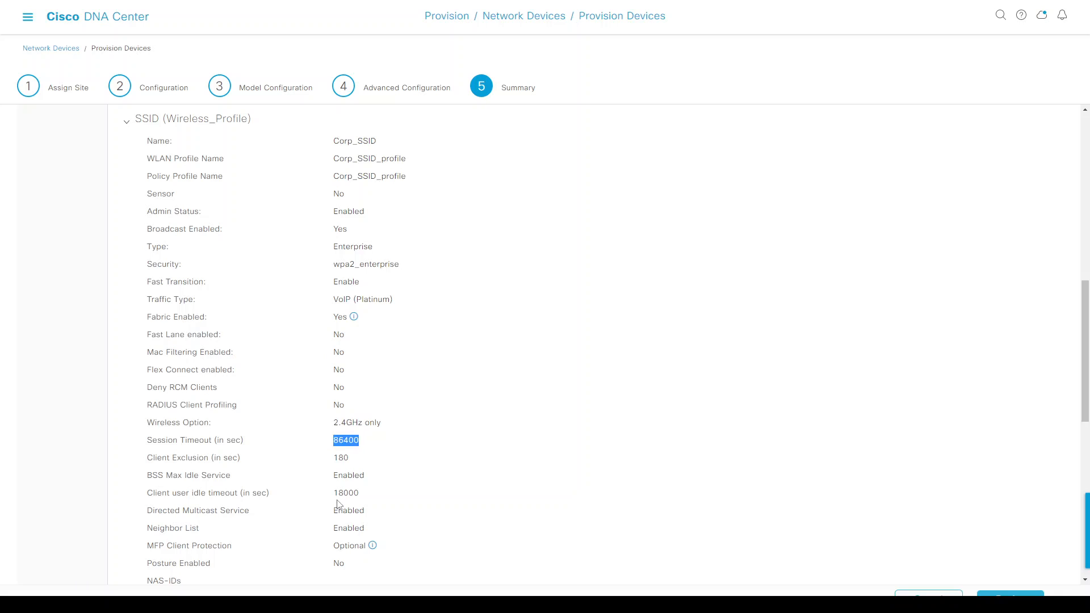
double_click(343, 494)
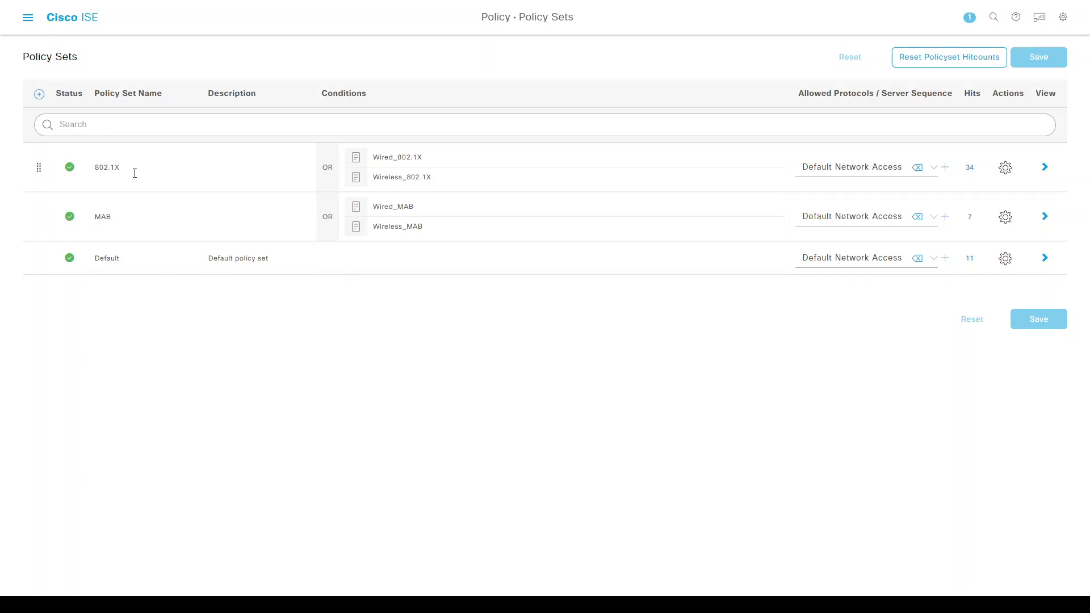
- In the Cisco ISE policy sets, examine the conditions of the 802.1X policy set and close them unchanged
double_click(102, 168)
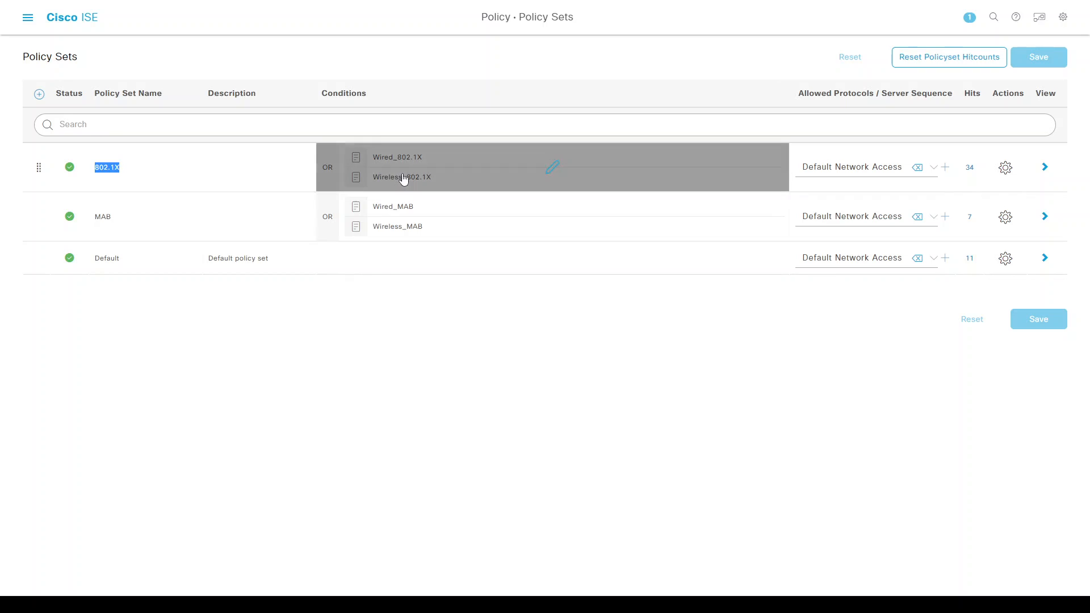
click(553, 170)
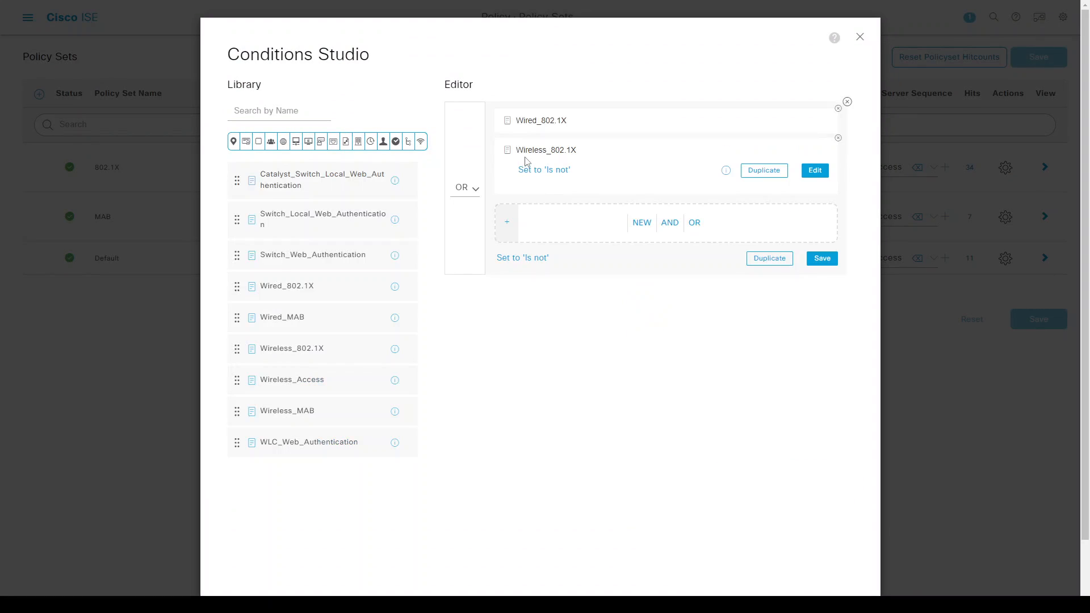
click(859, 38)
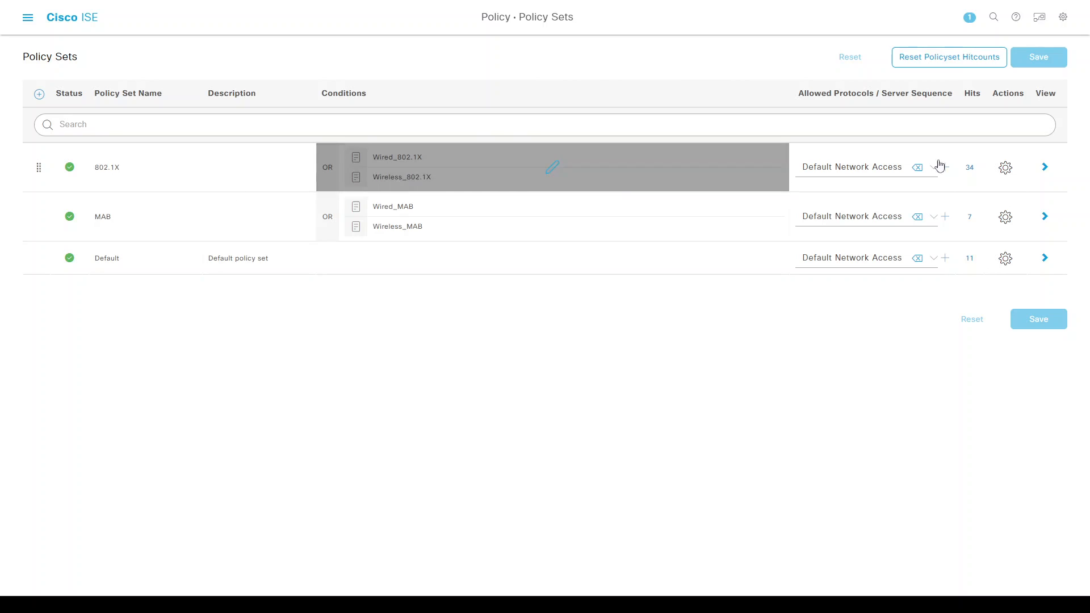
- Open the 802.1X policy set and expand its authentication and authorization policies
click(1045, 168)
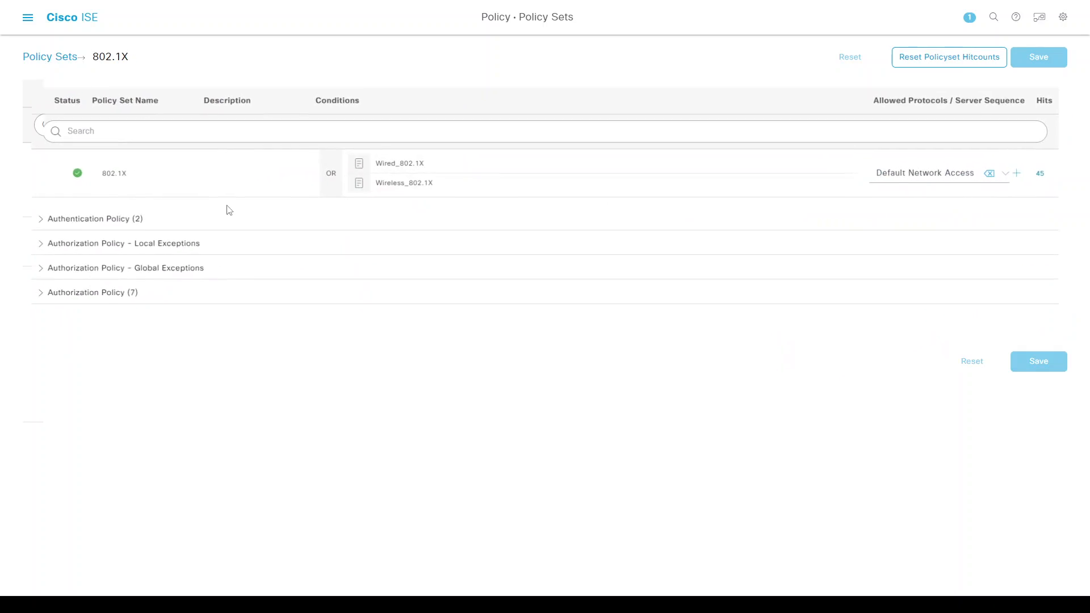
click(32, 221)
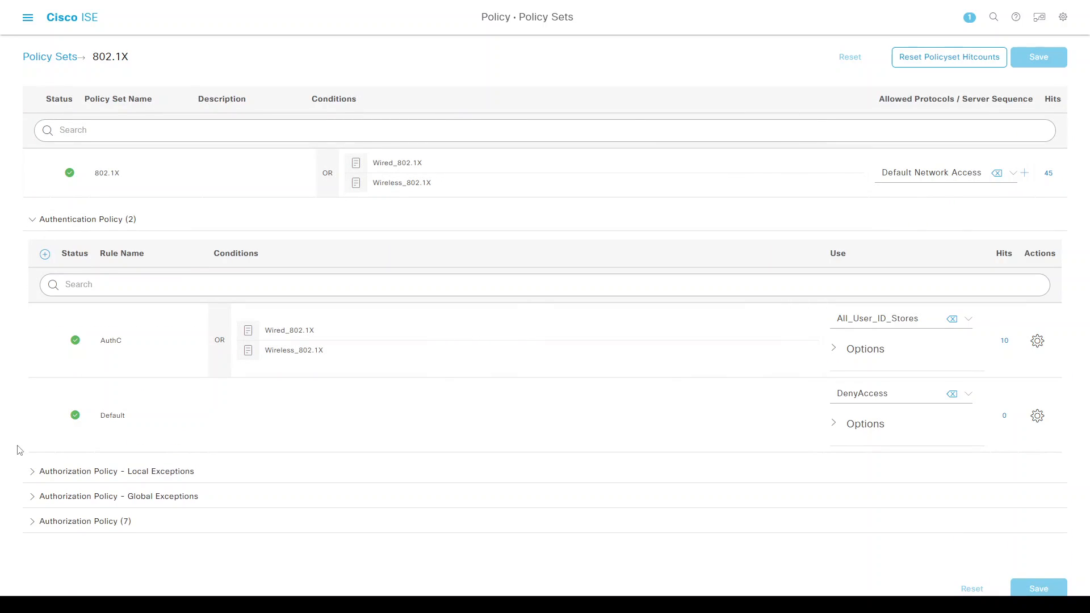
click(29, 523)
scroll(9, 466, down, 6)
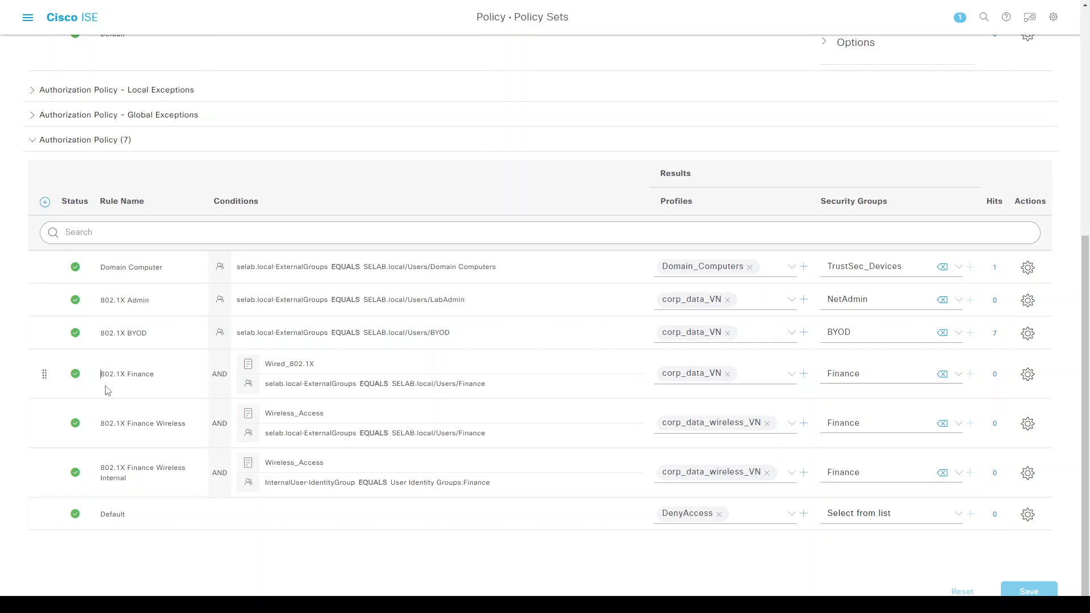
- Replace the Wireless_Access condition with Wireless_802.1X in the 802.1X Finance Wireless authorization rule
drag(101, 424, 193, 425)
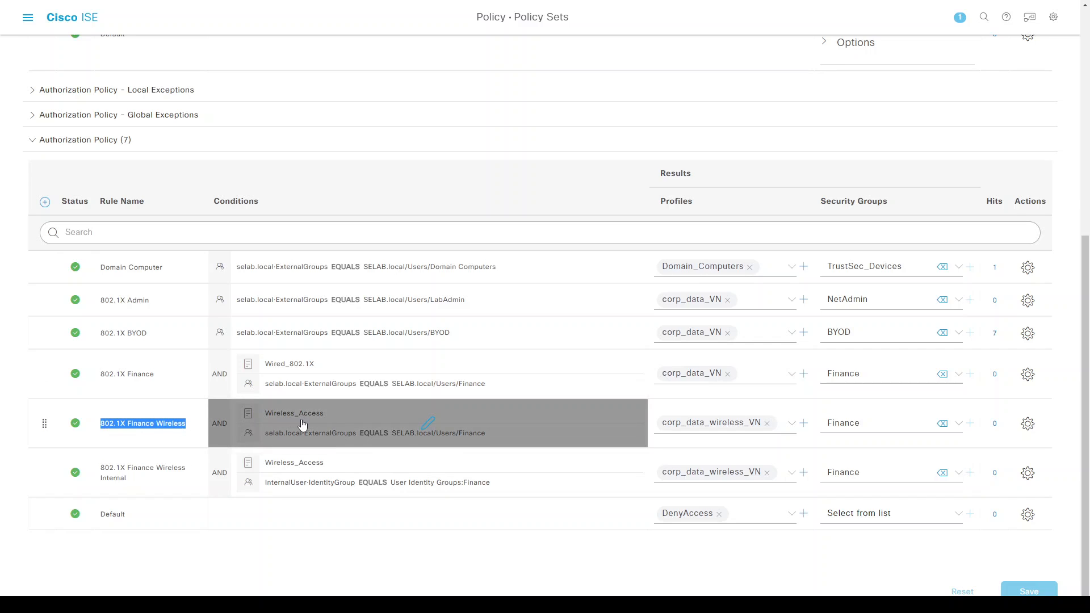
click(383, 420)
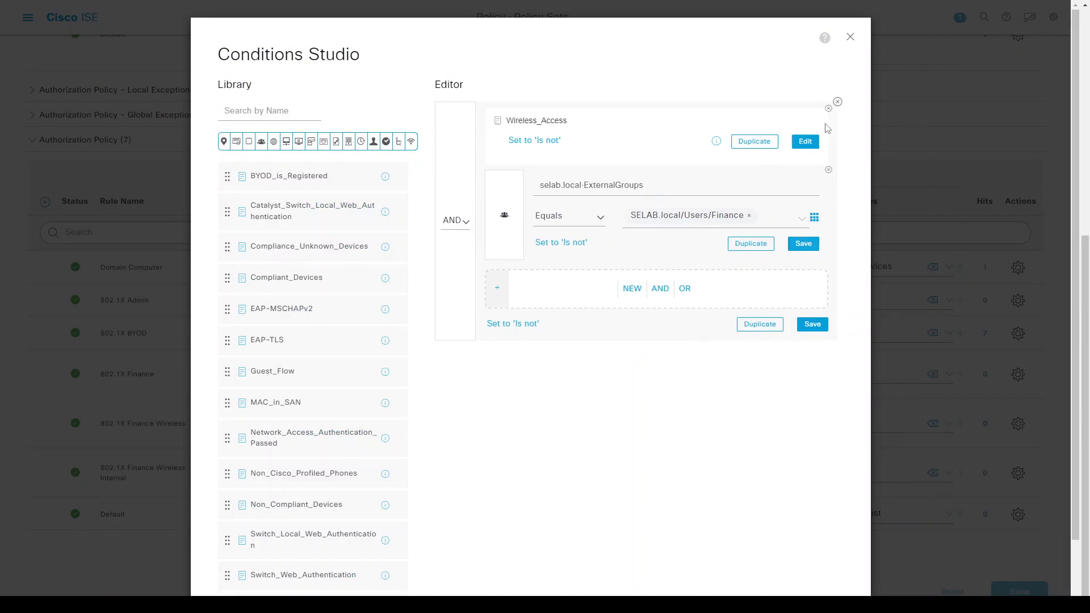
click(828, 109)
scroll(278, 522, down, 3)
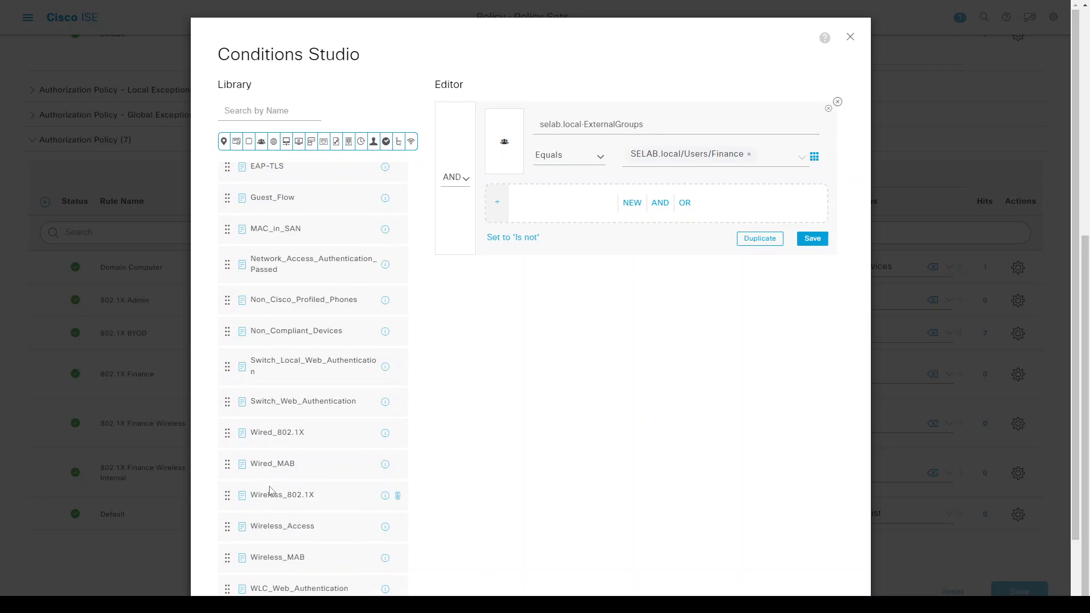
drag(275, 493, 539, 224)
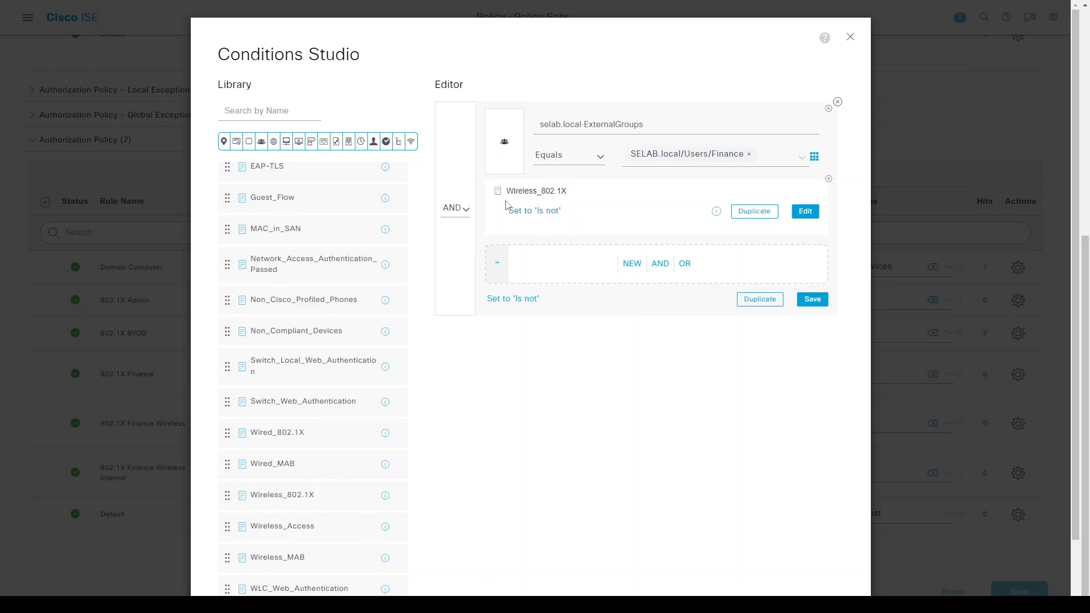
- Reorder the rule's conditions so Wireless_802.1X comes before the Finance external group, and apply them to the rule
drag(508, 142, 510, 223)
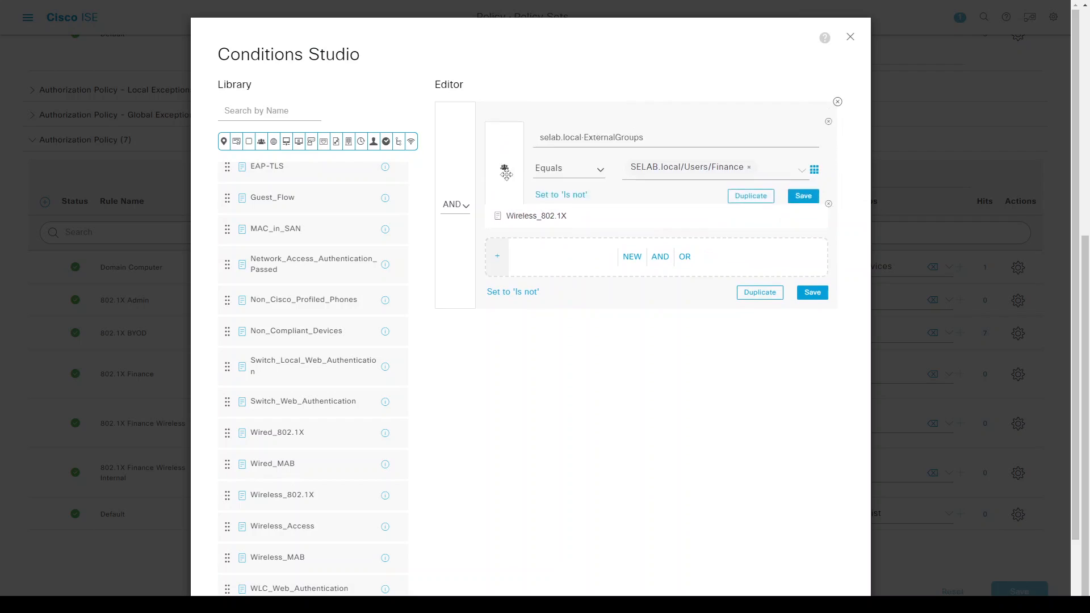
drag(505, 169, 507, 222)
scroll(761, 409, down, 2)
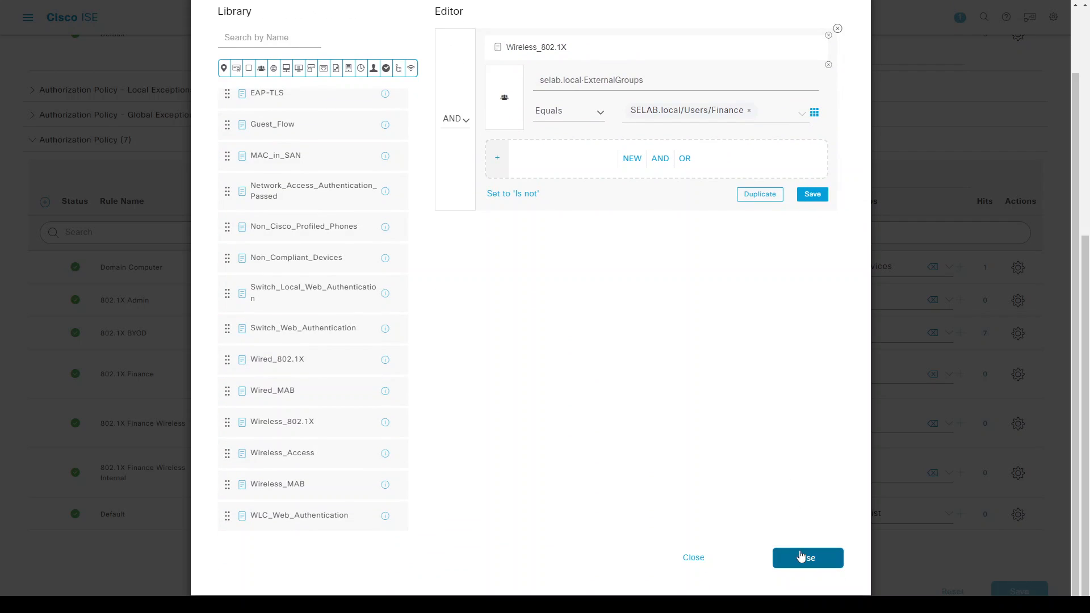
click(800, 554)
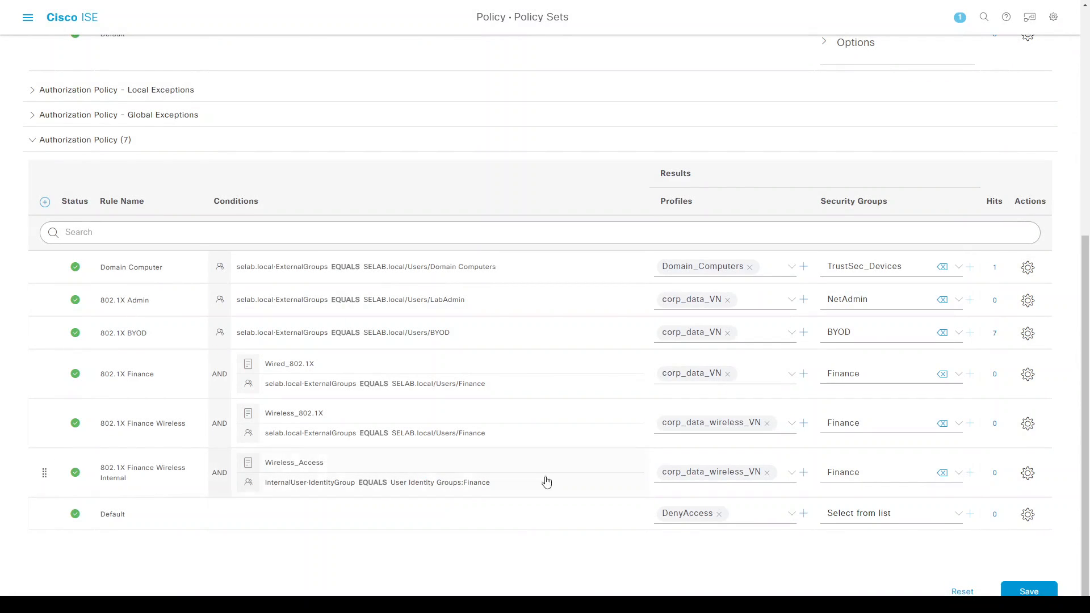
- Disable the 802.1X Finance Wireless Internal authorization rule and save the policy set
click(75, 473)
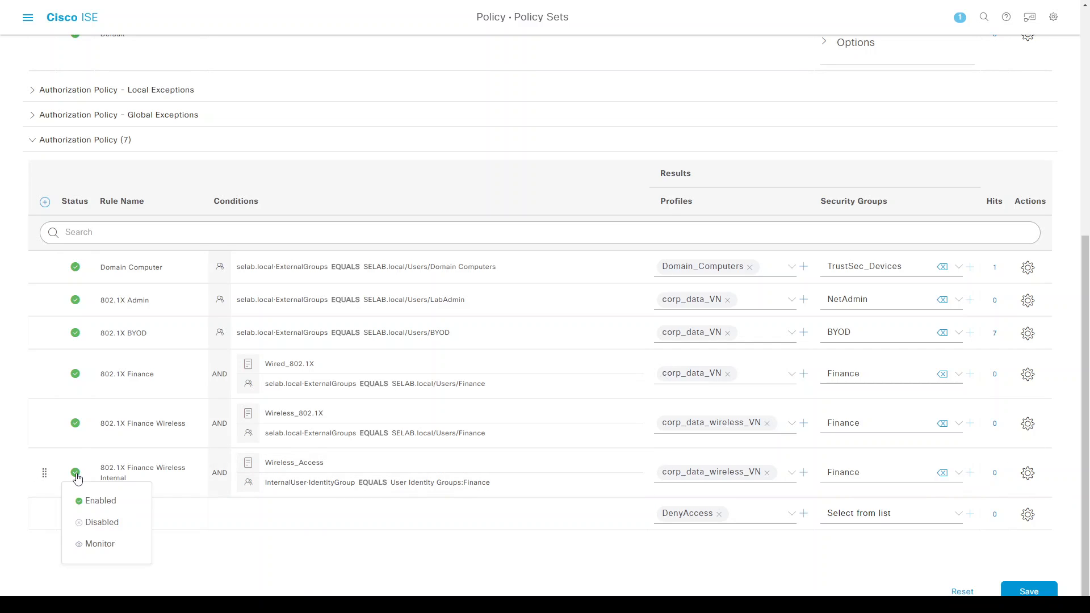
click(88, 522)
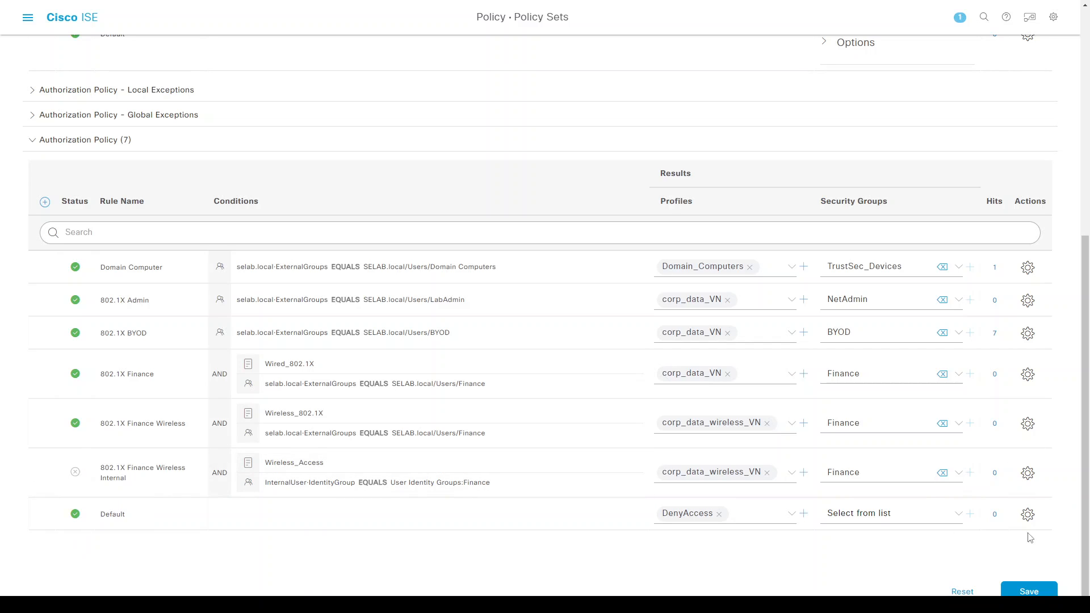
click(1028, 592)
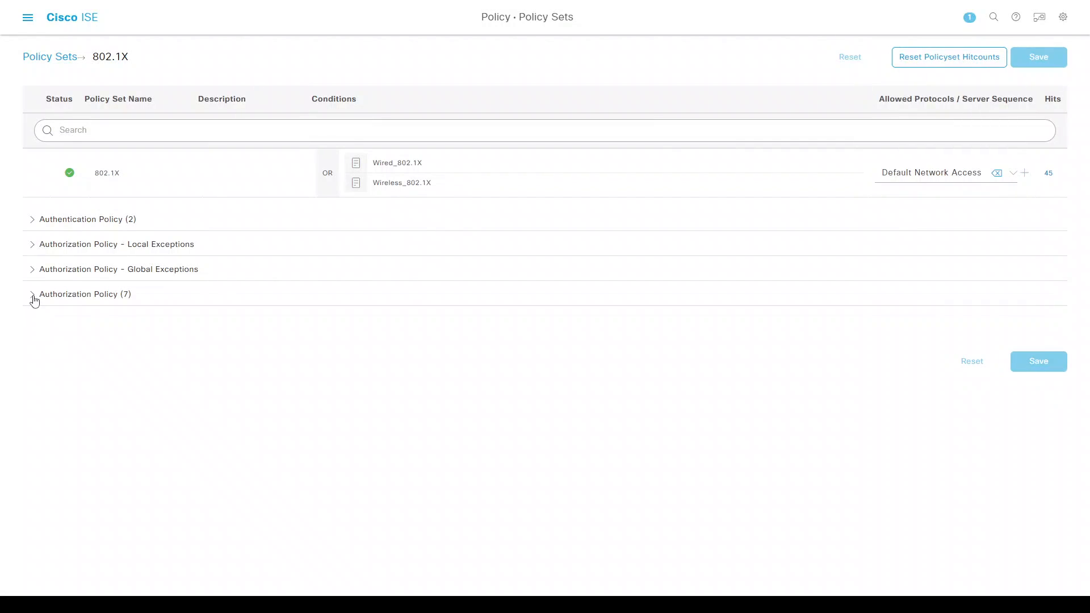
- Add Wired_802.1X ahead of the BYOD external group in the 802.1X BYOD authorization rule's conditions, and apply them
click(32, 294)
scroll(34, 386, down, 3)
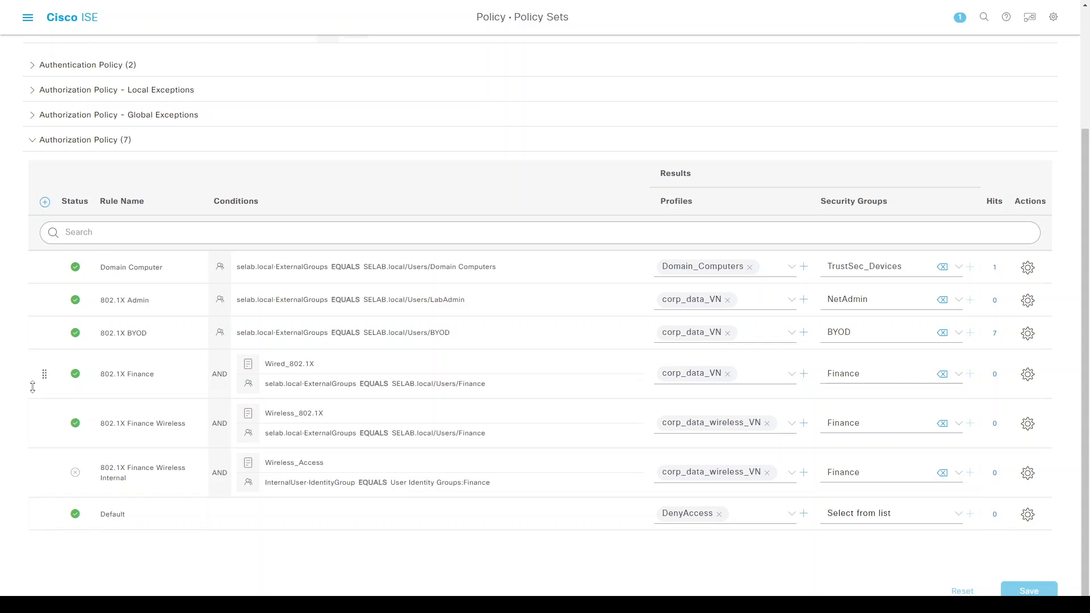
click(429, 335)
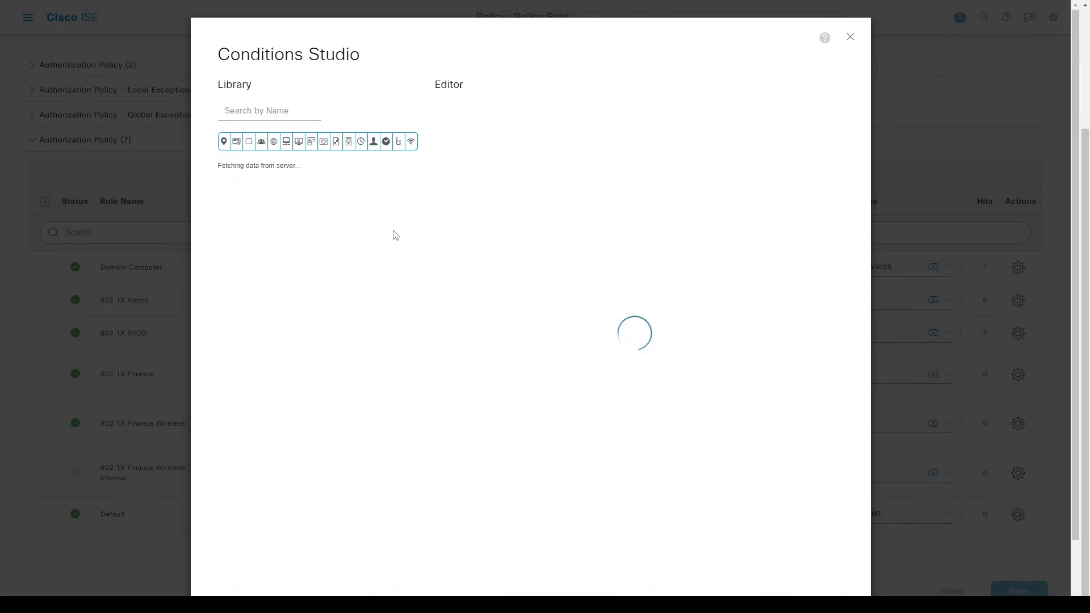
scroll(278, 460, down, 3)
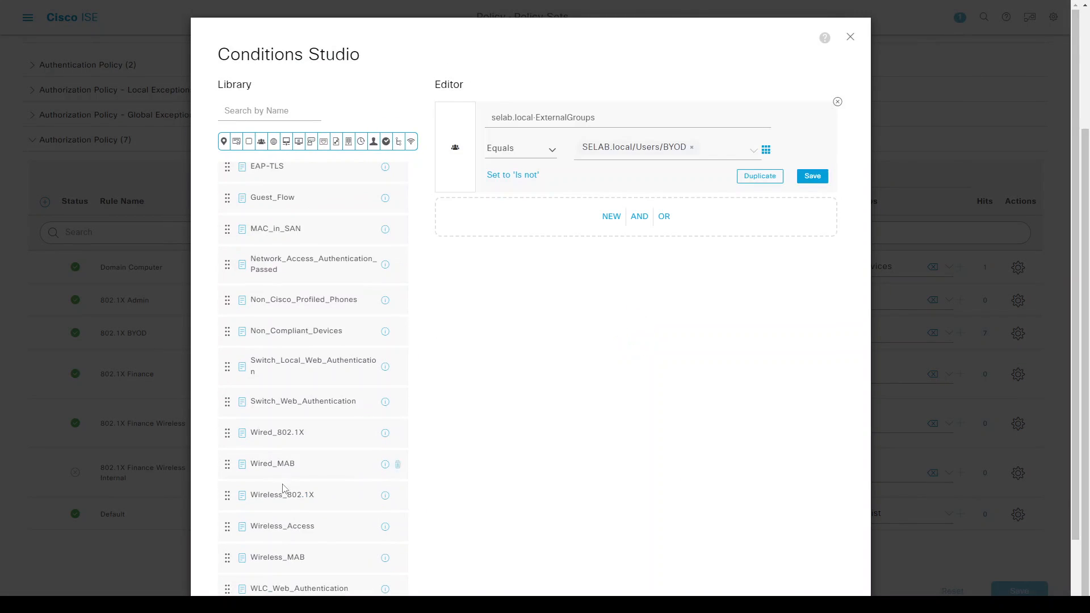
drag(281, 434, 504, 217)
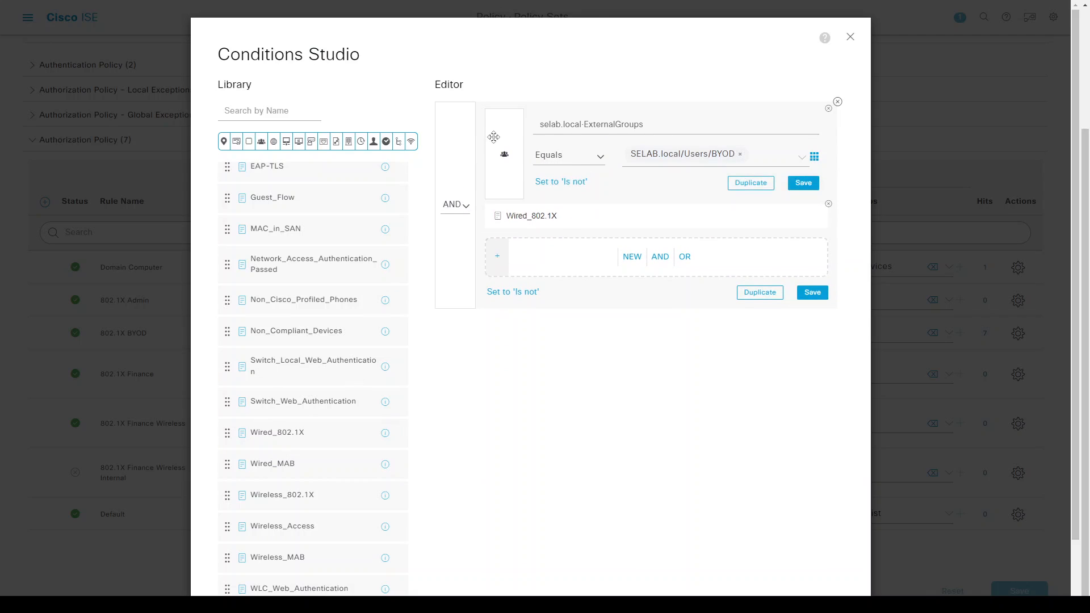
scroll(633, 407, down, 2)
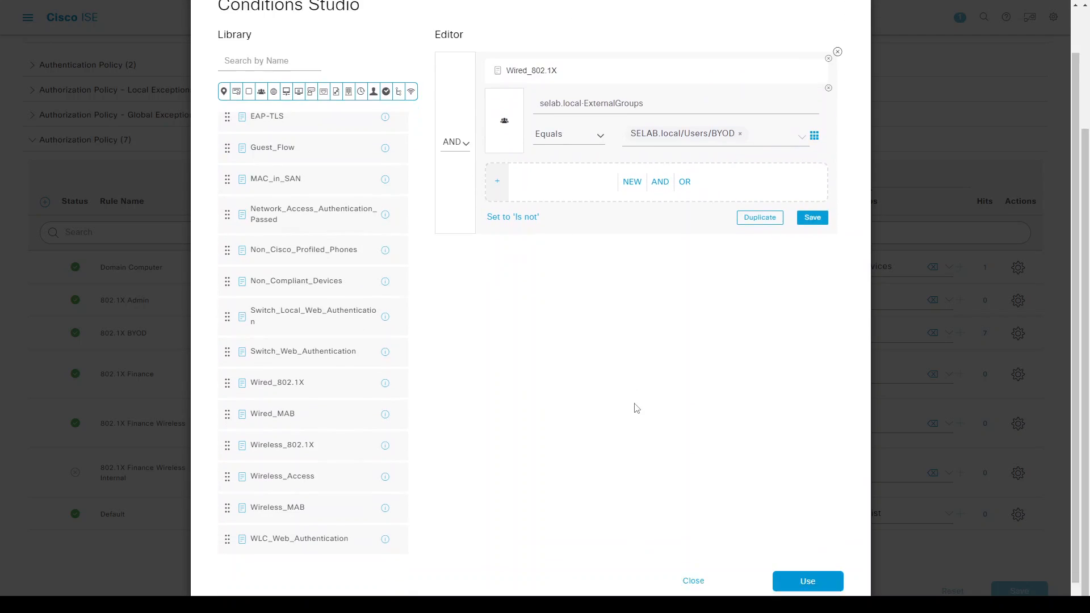
click(796, 559)
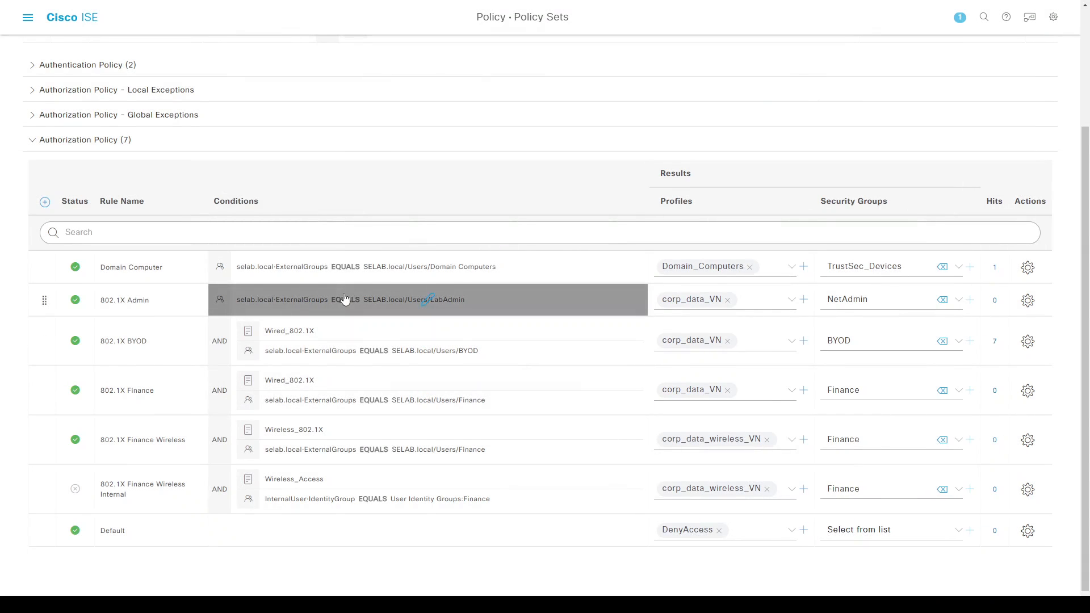
- Add Wired_802.1X ahead of the external group condition in the 802.1X Admin and Domain Computer authorization rules
click(341, 299)
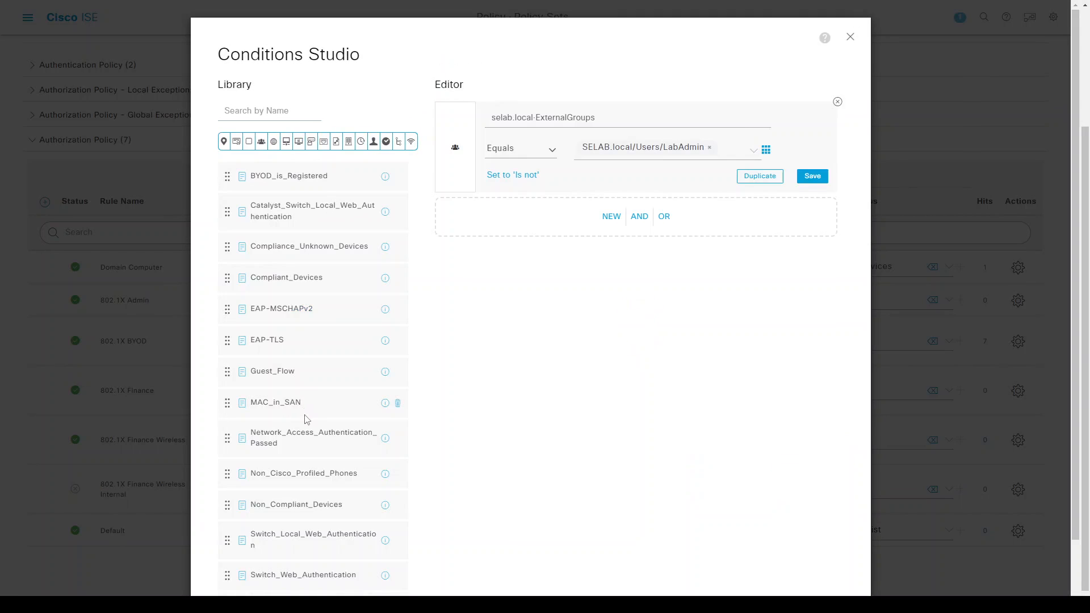
scroll(306, 419, down, 3)
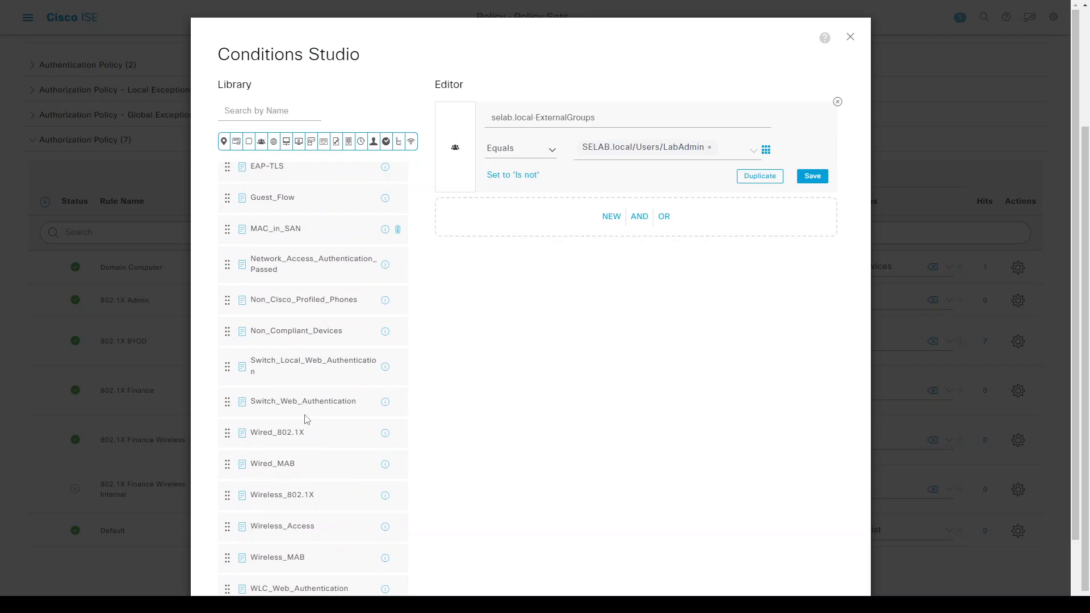
key(Escape)
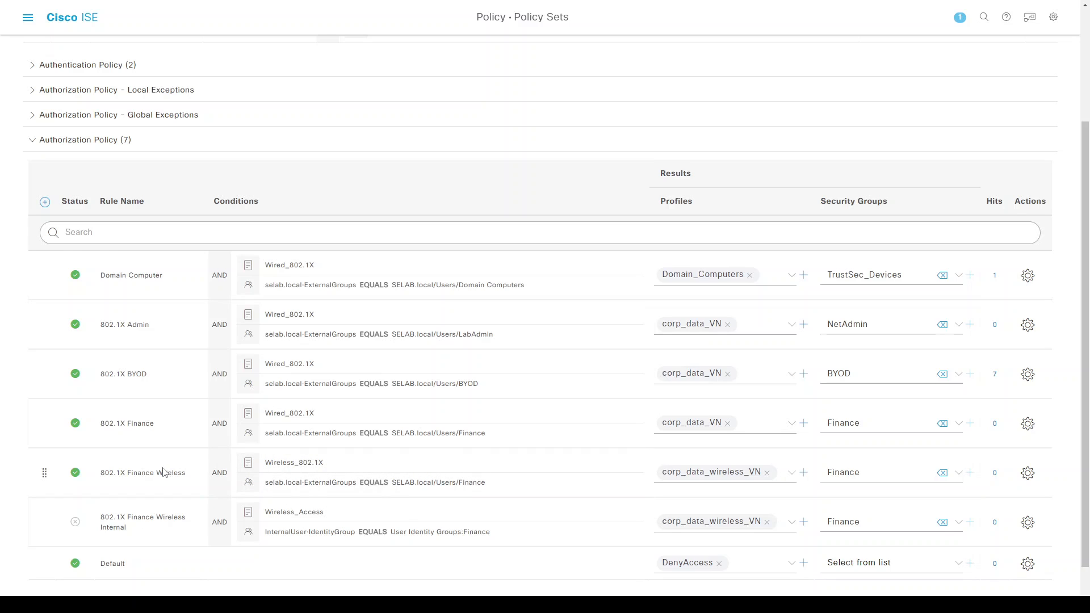
- Switch to Active Directory Users and Computers in the WinServ session, view the selected user's group membership, and return to Cisco ISE
double_click(139, 472)
key(alt+Tab)
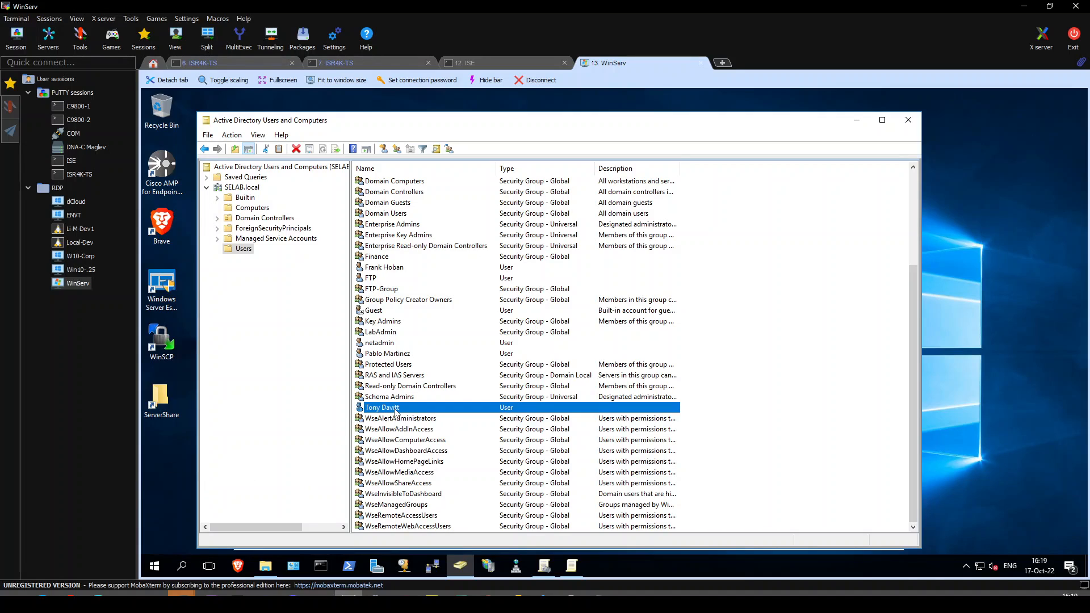
right_click(395, 413)
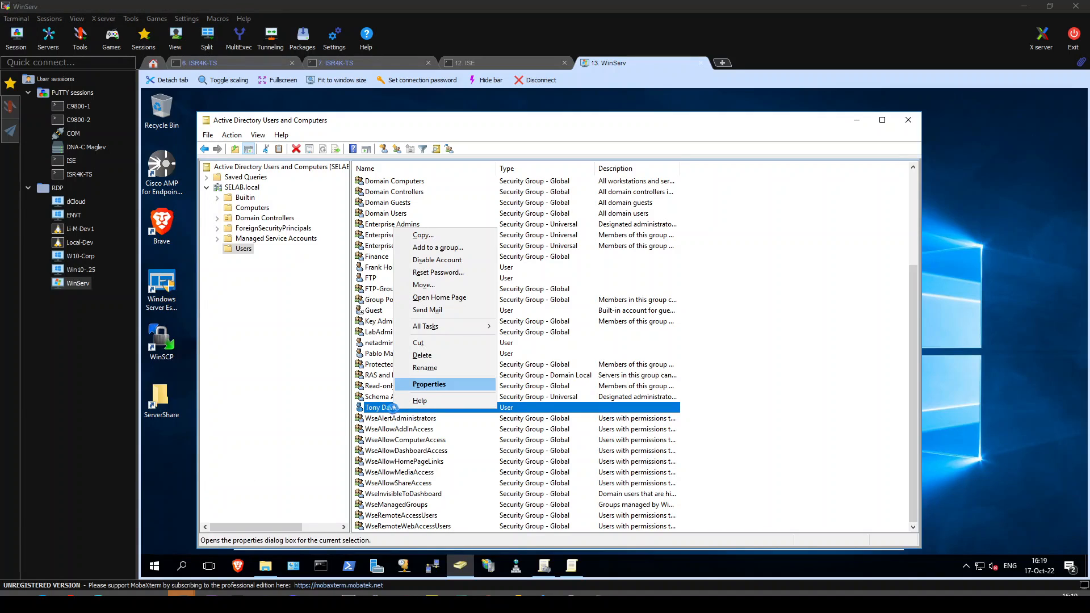
click(419, 385)
drag(469, 195, 381, 212)
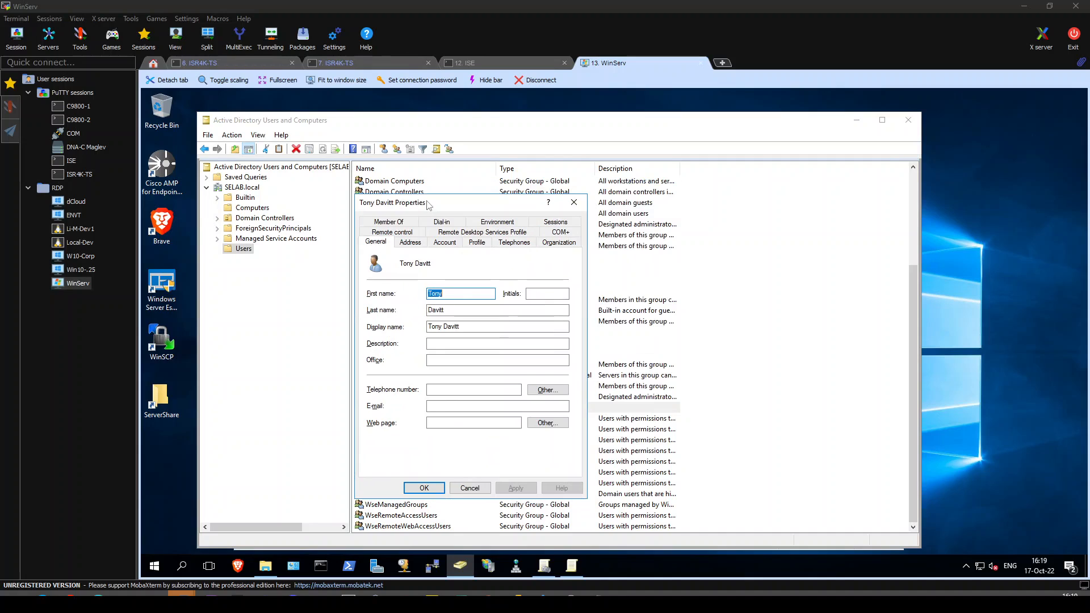
click(392, 221)
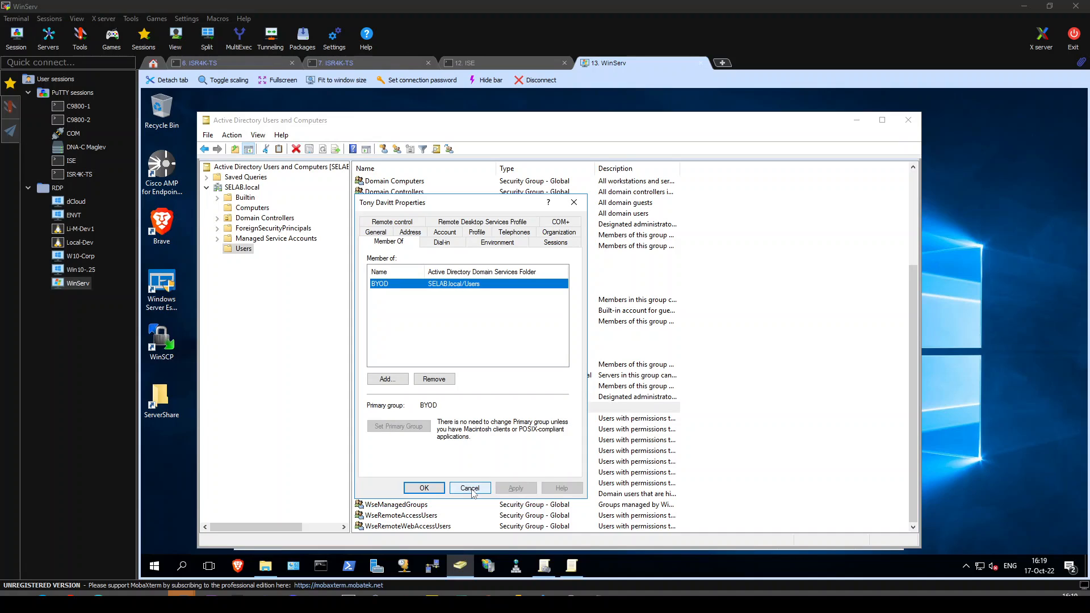
click(11, 84)
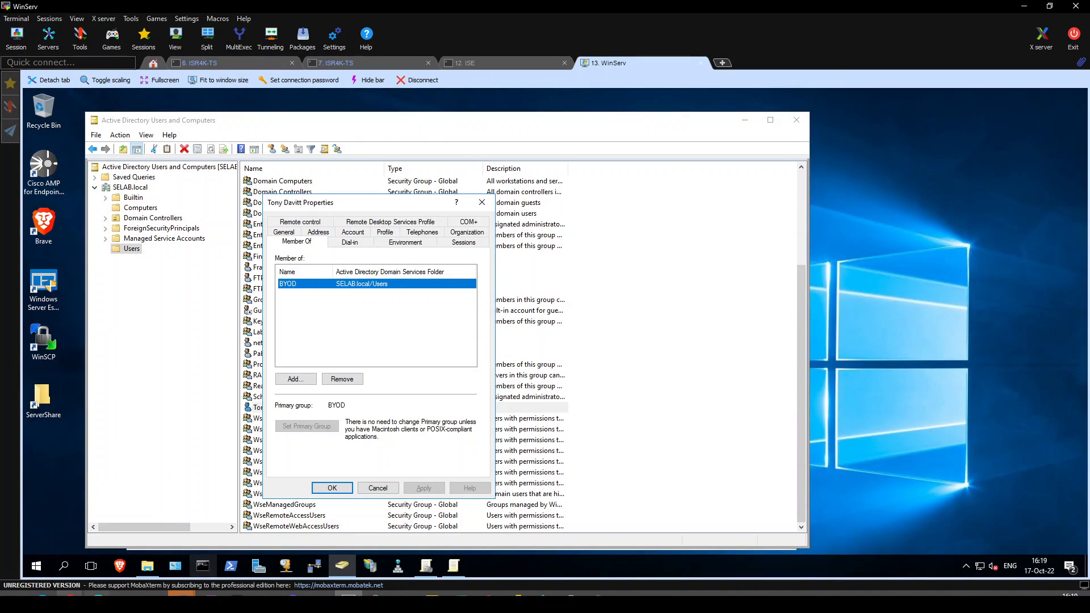
click(70, 600)
click(160, 562)
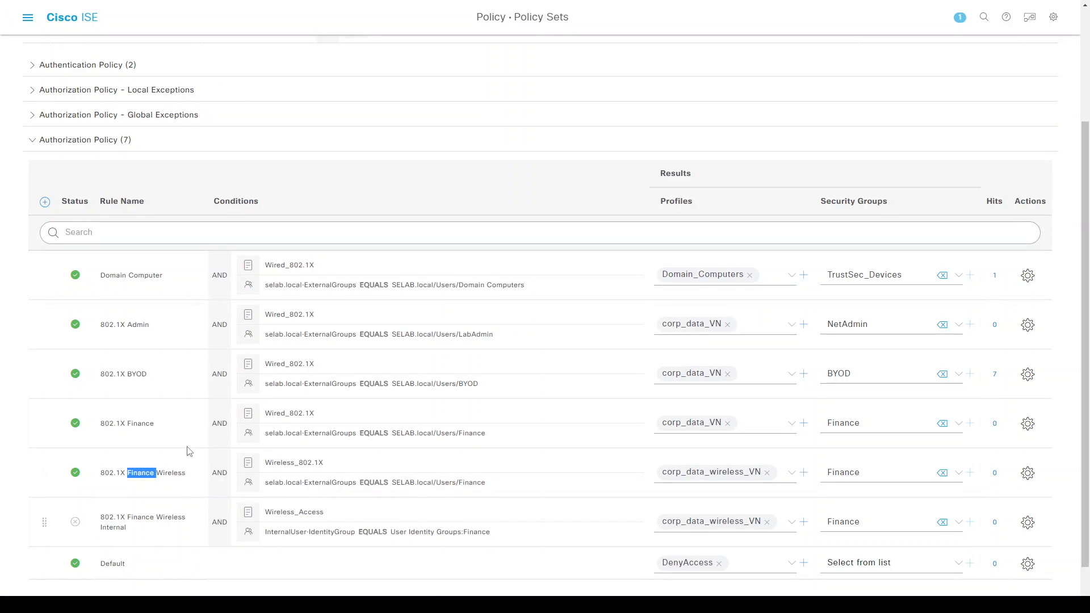
- Convert the 802.1X Finance Wireless rule into 802.1X BYOD Wireless, with external group SELAB.local/Users/BYOD and security group BYOD
double_click(135, 472)
text(BYOD)
click(398, 482)
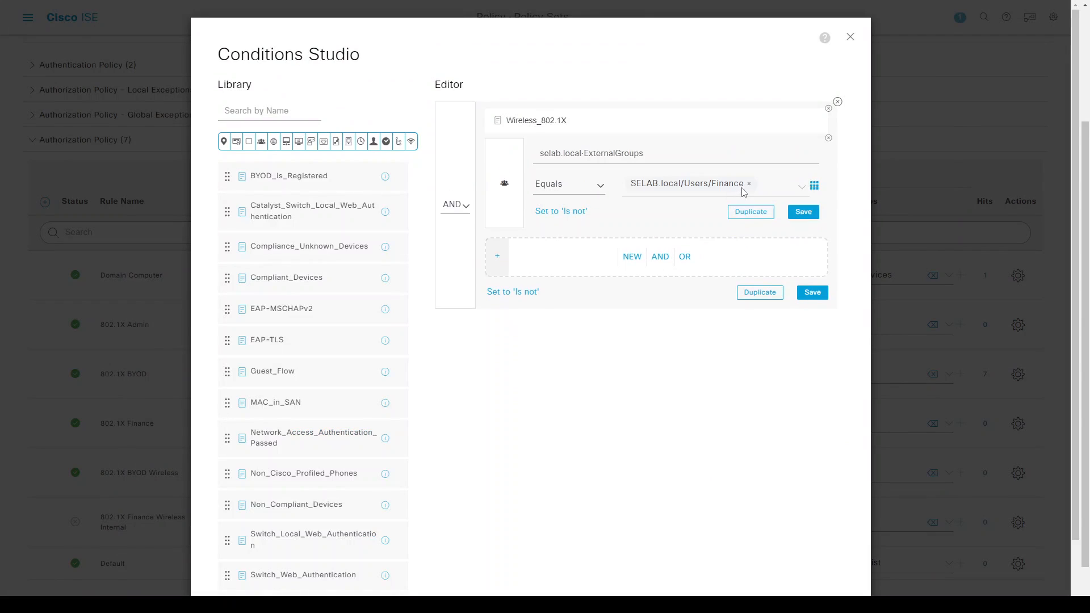
click(748, 184)
click(717, 273)
scroll(738, 352, down, 3)
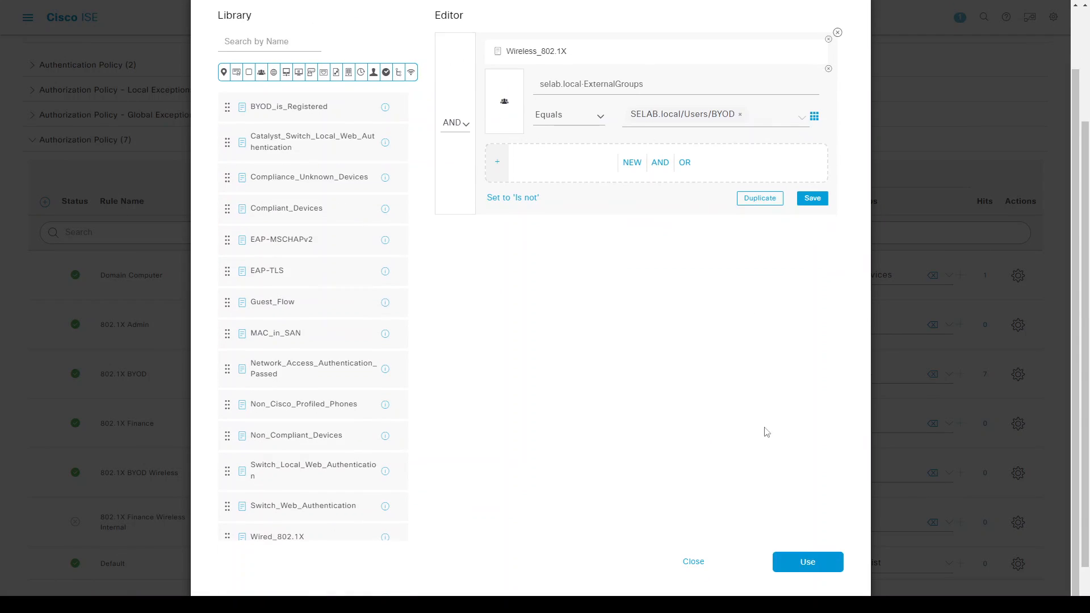
click(810, 559)
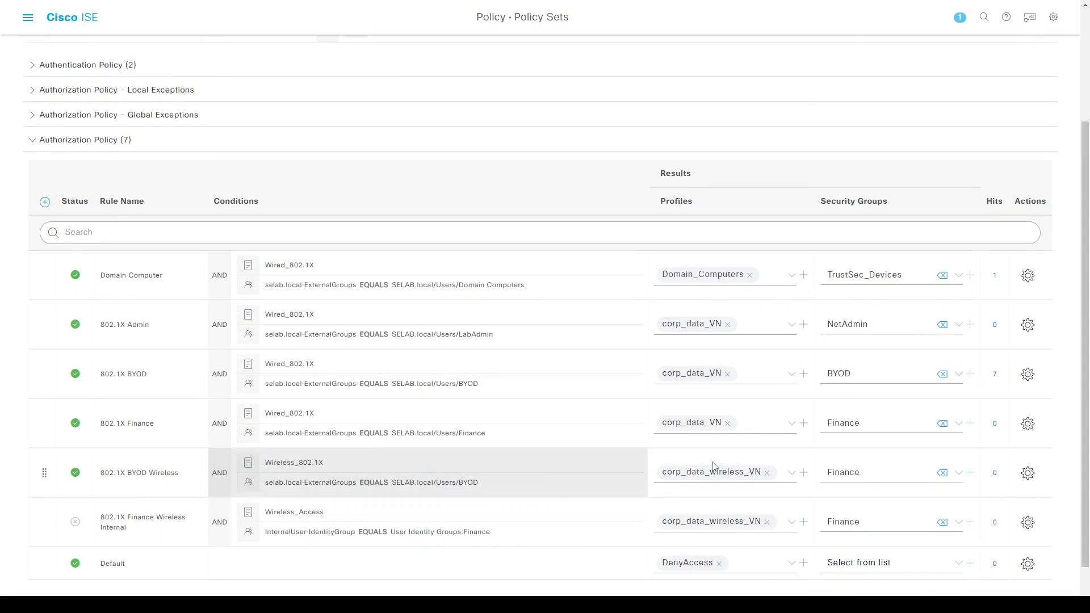
click(850, 480)
text(by)
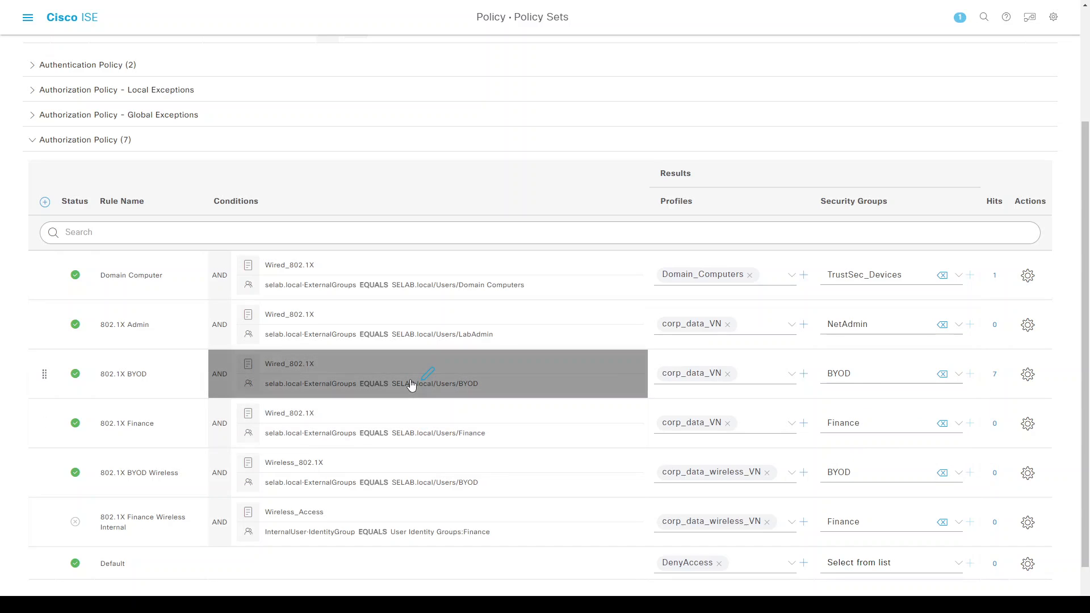
- Rename the 802.1X BYOD rule as 802.1X Finance and set its external group condition to SELAB.local/Users/Finance
double_click(140, 374)
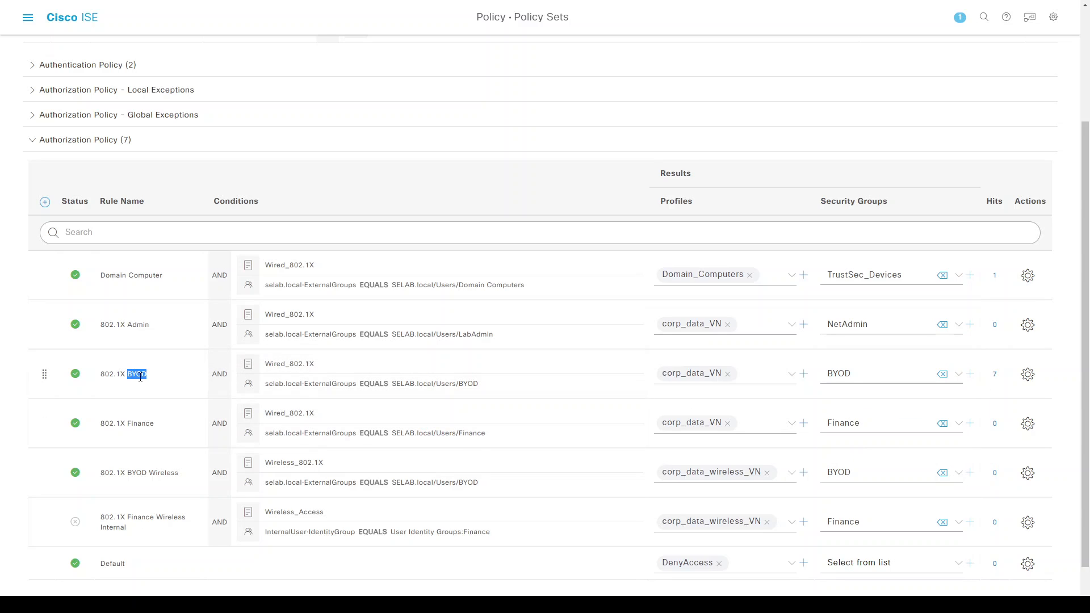
text(Finance)
click(426, 376)
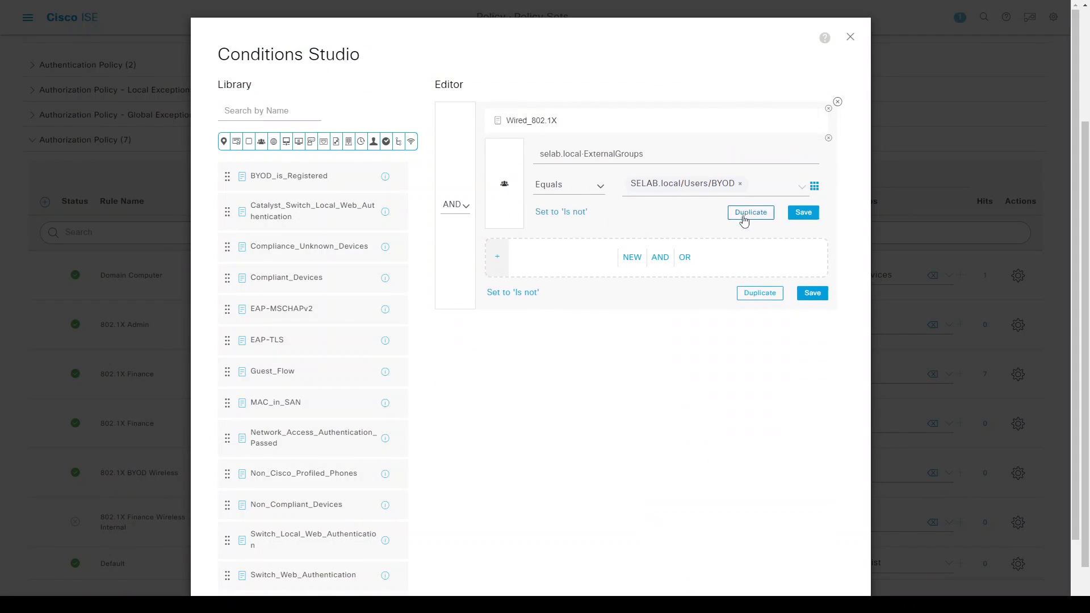
click(742, 185)
click(729, 205)
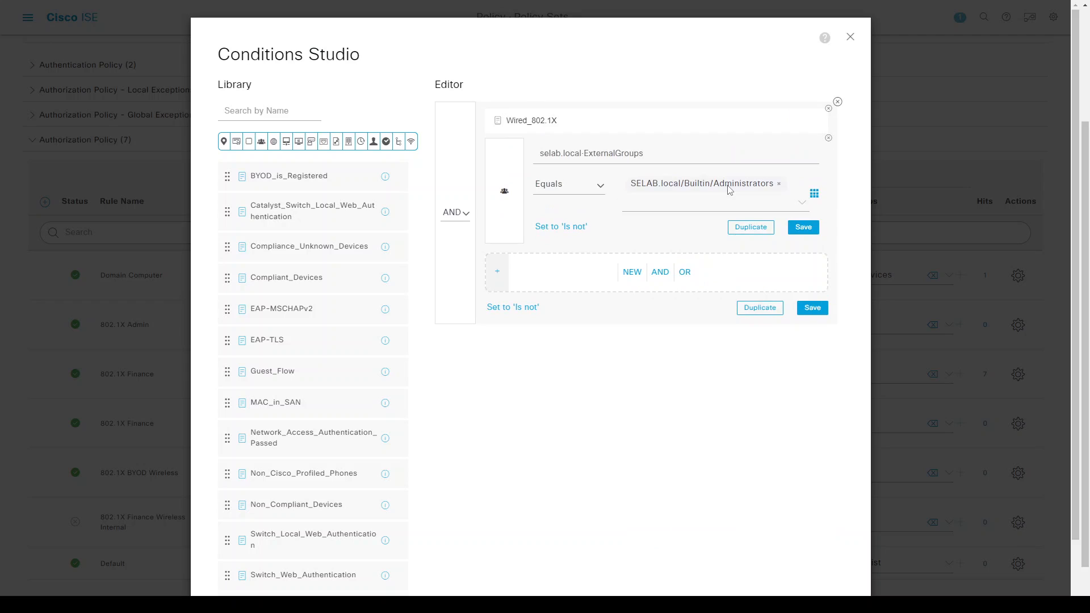
click(779, 183)
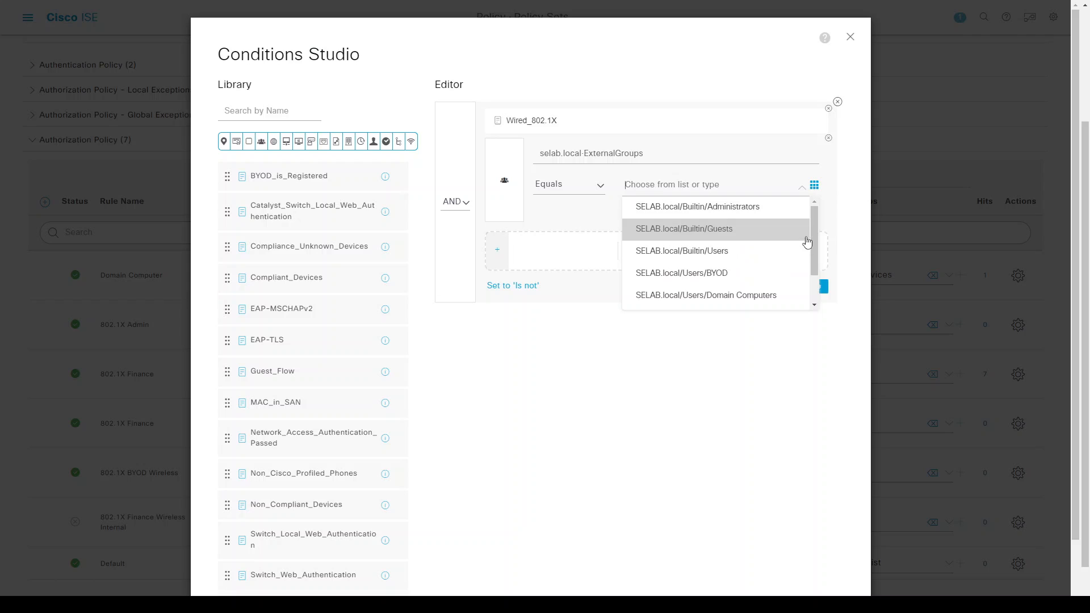
drag(813, 232, 815, 261)
click(768, 278)
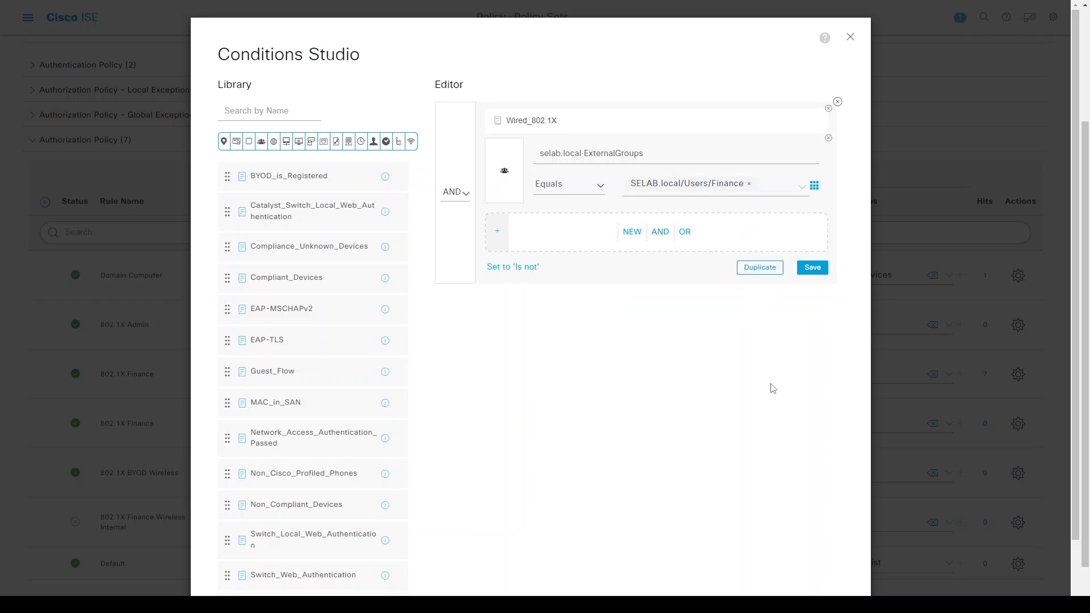
scroll(769, 392, down, 2)
click(788, 562)
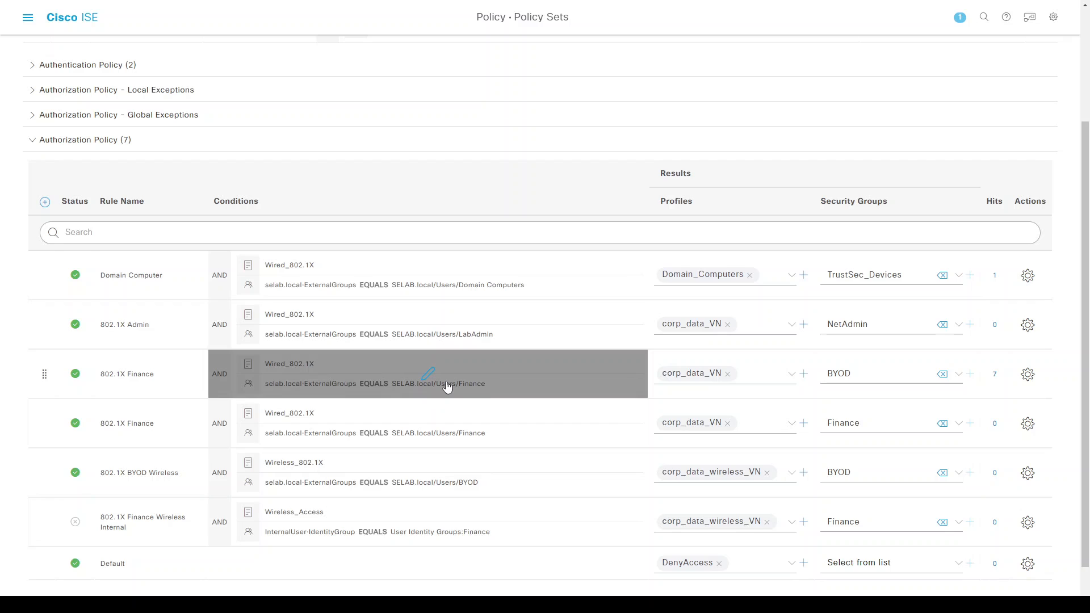
- Set the first 802.1X Finance rule's security group to Finance and try to save the policy set
click(859, 382)
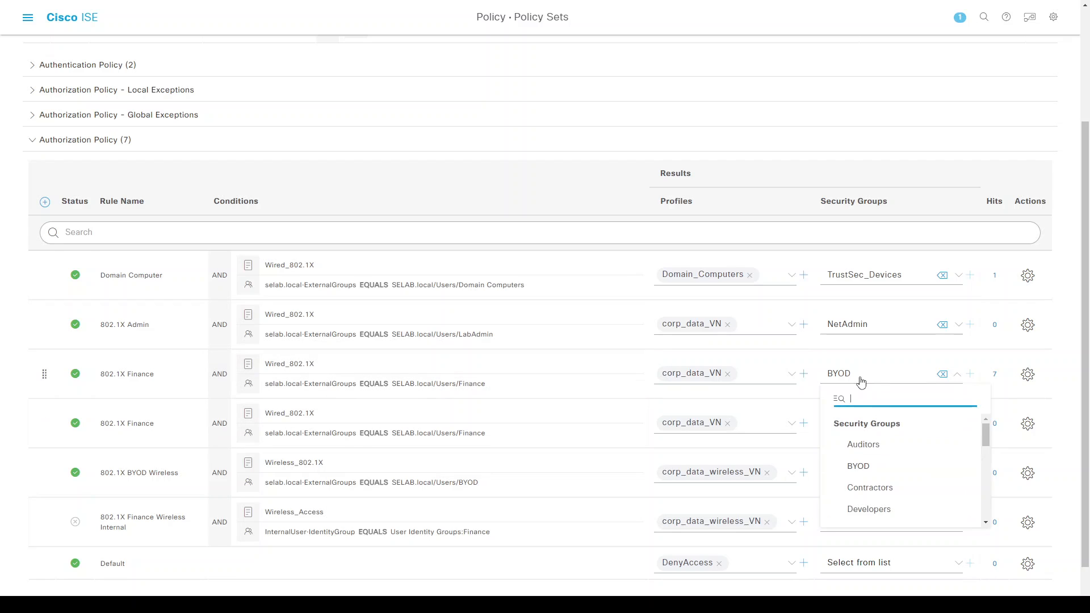
scroll(890, 480, down, 3)
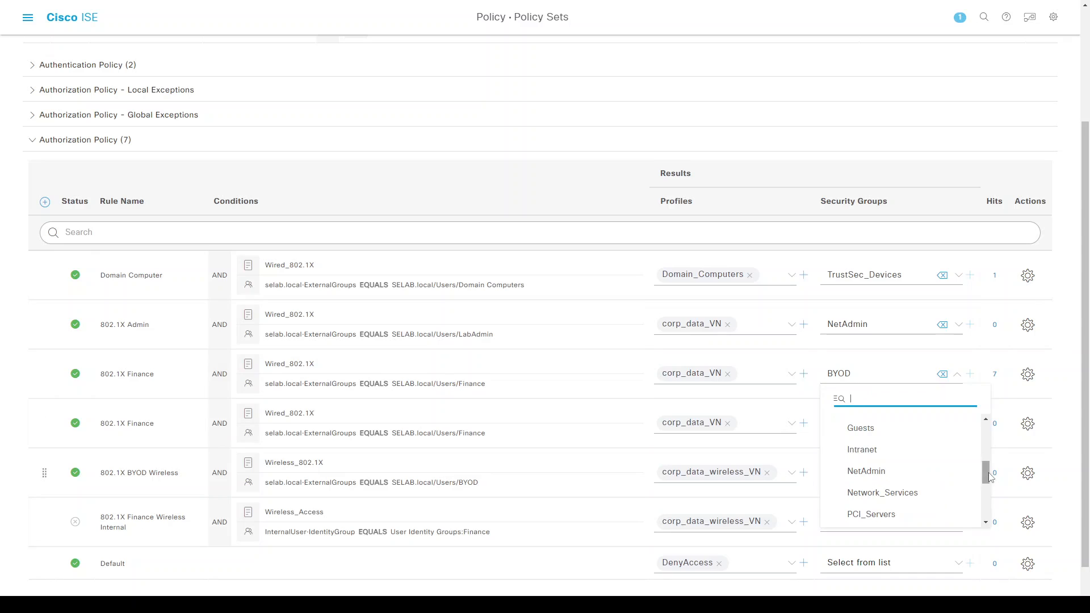
drag(985, 471, 984, 458)
click(896, 473)
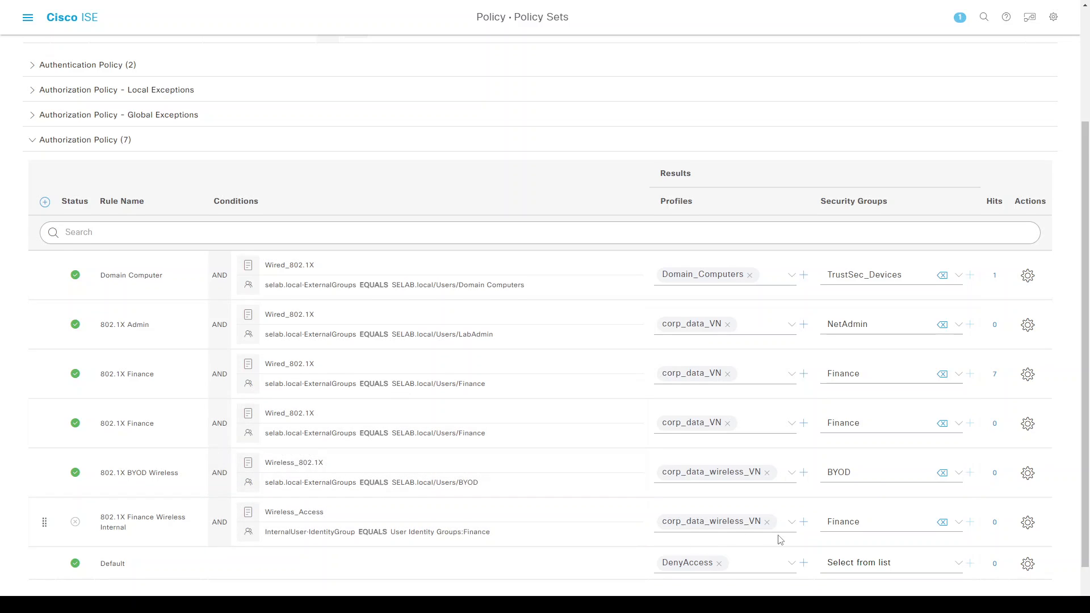
scroll(790, 539, down, 1)
click(1020, 592)
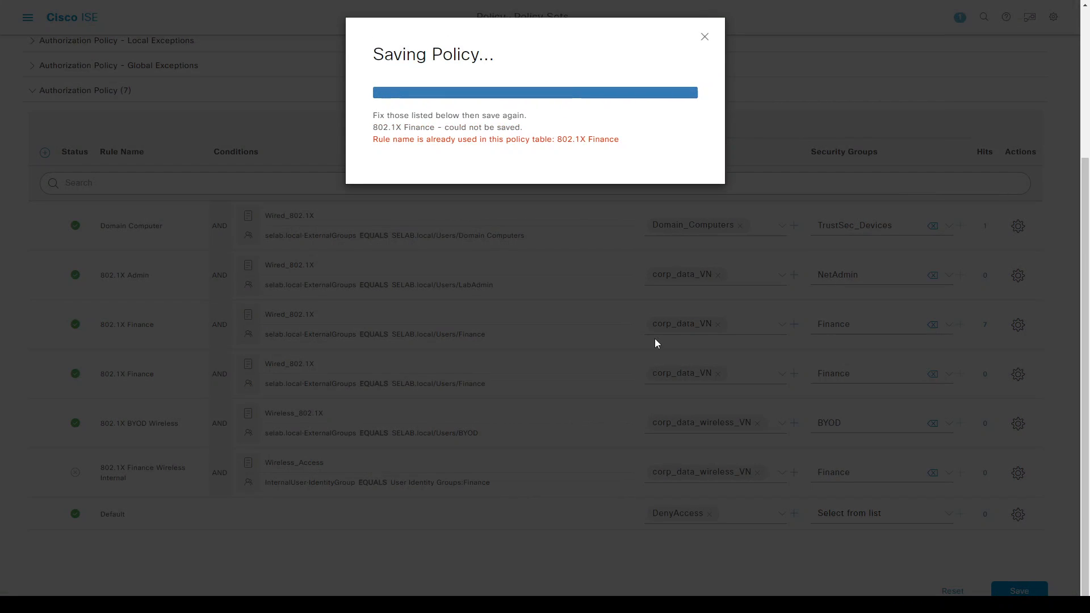
click(704, 37)
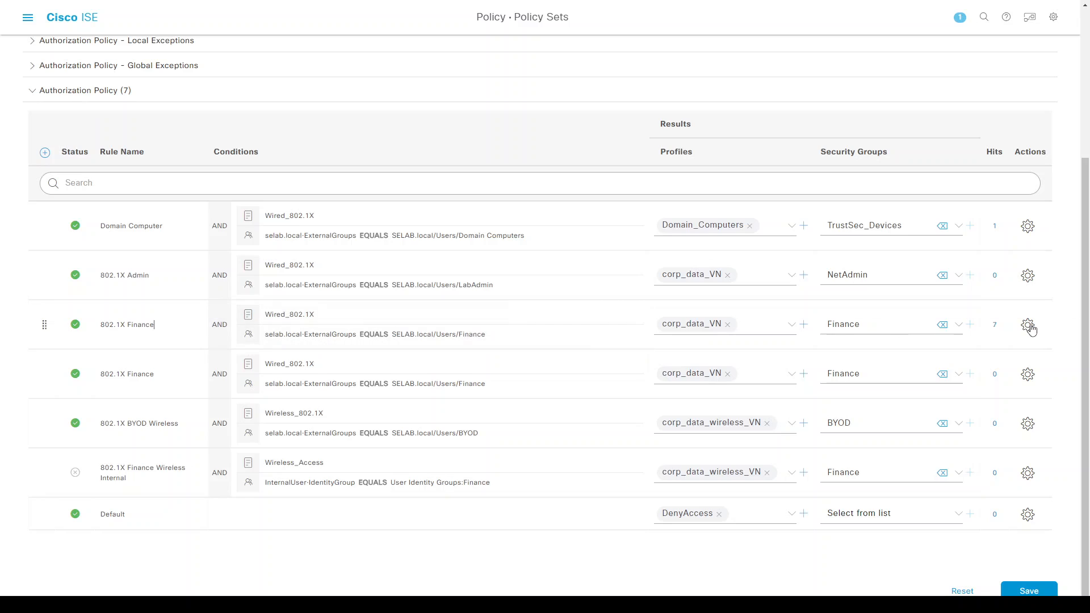
- Delete the second 802.1X Finance rule from the authorization policy
click(1028, 376)
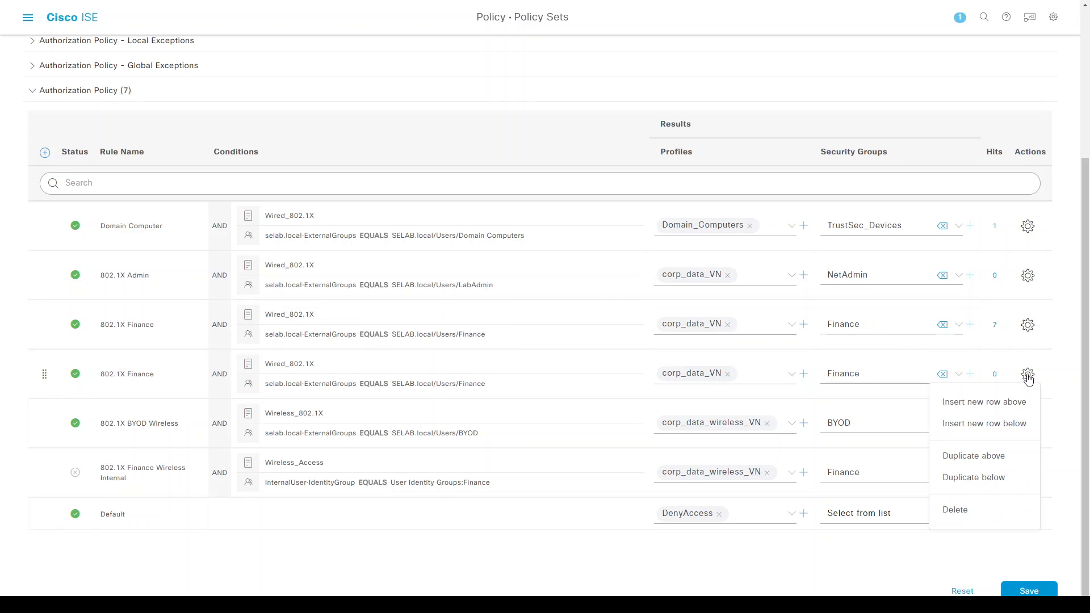
click(977, 510)
click(552, 126)
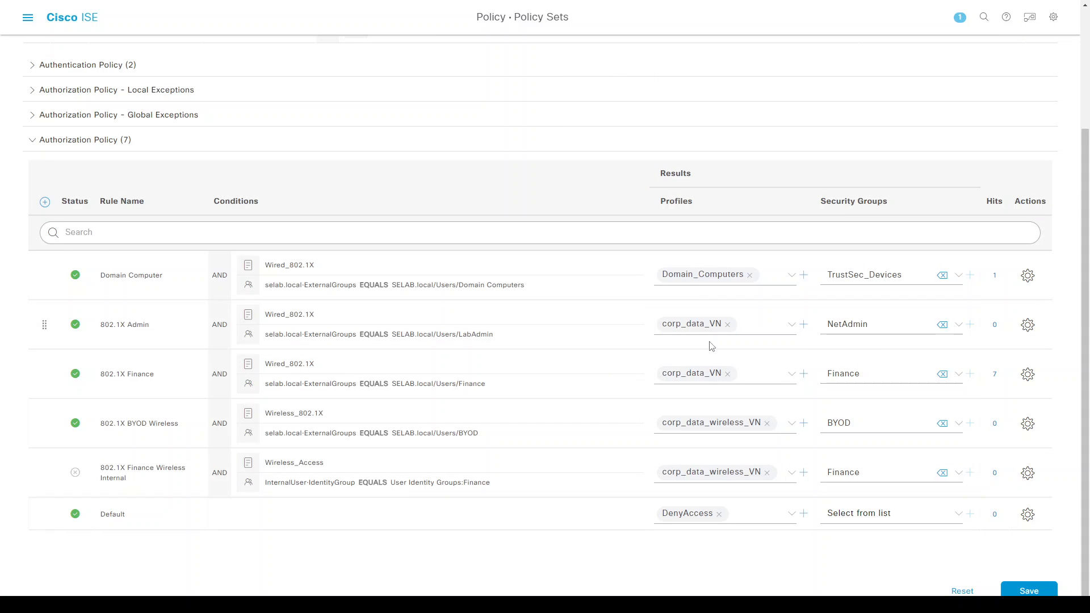
- Try to save the 802.1X policy set again and reload the page to discard the unsaved changes
click(1026, 588)
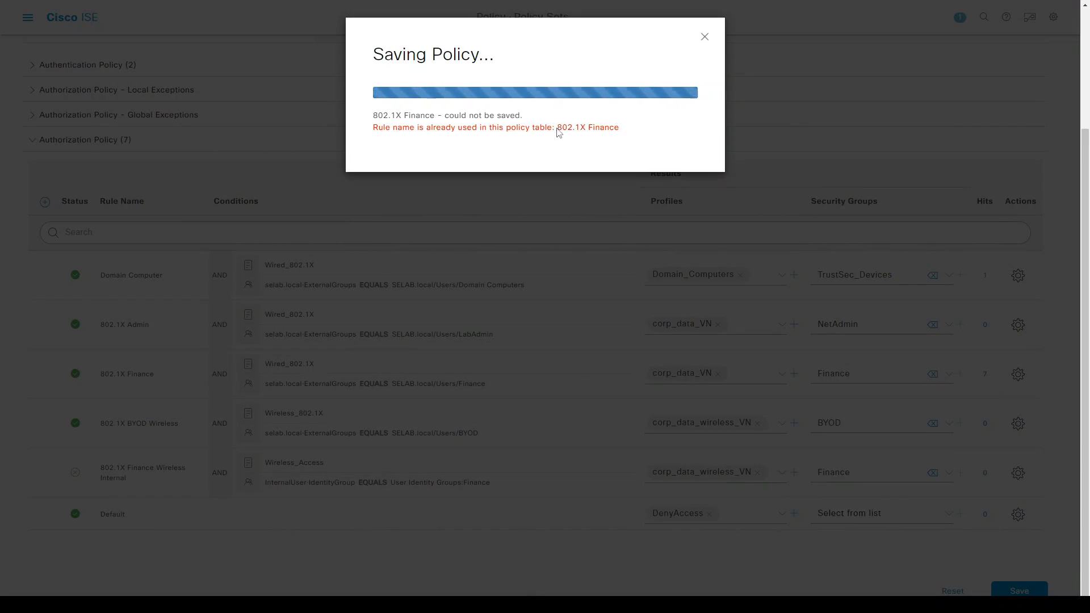
click(704, 36)
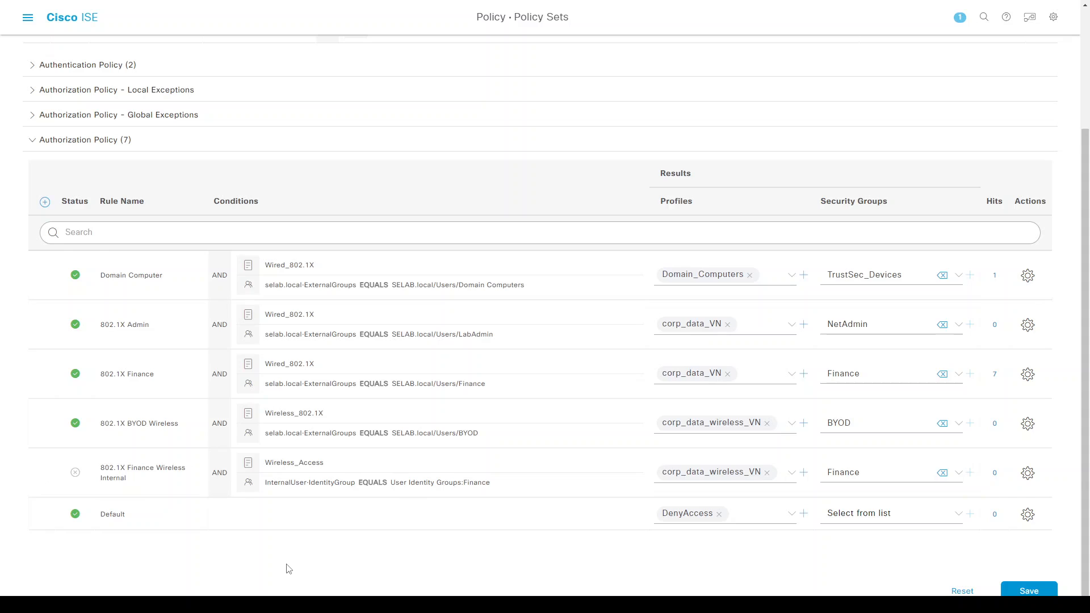
key(F5)
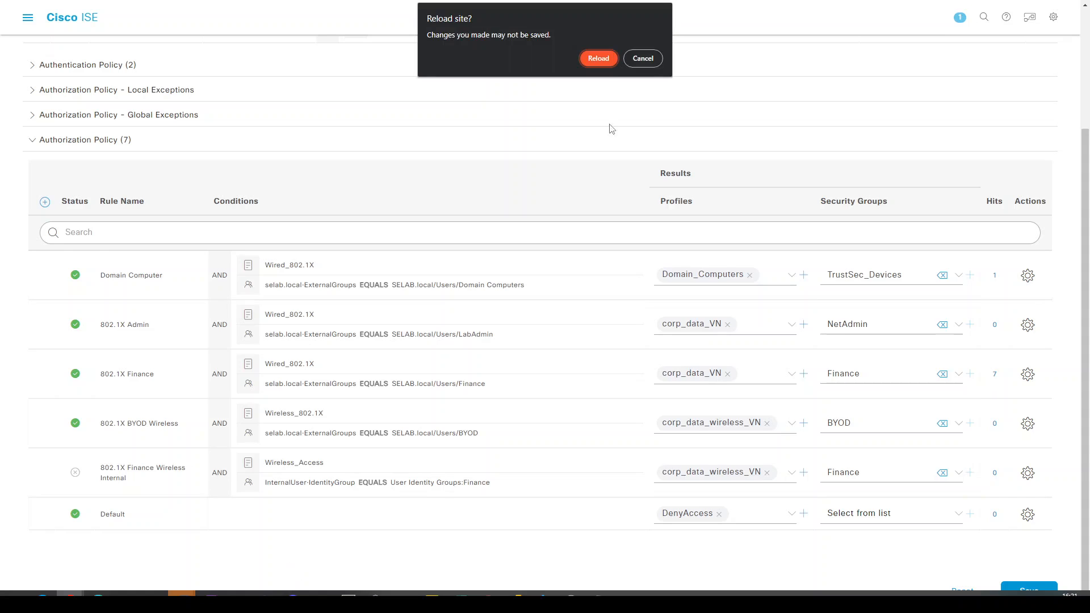
click(599, 62)
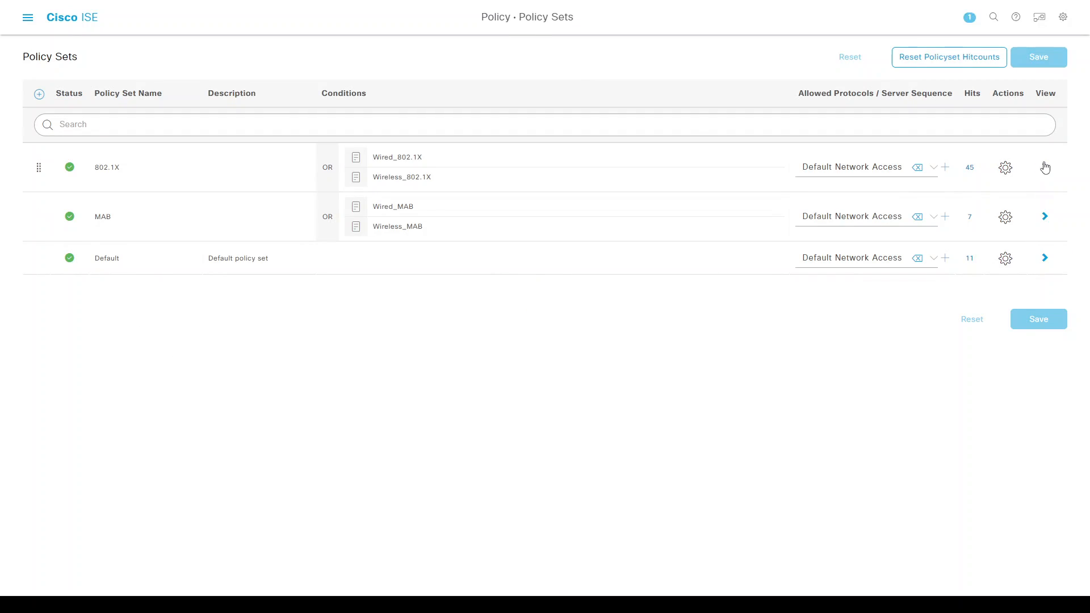
- Reopen the 802.1X policy set's authorization policy and save the revised wired and wireless rules
click(1044, 167)
click(37, 294)
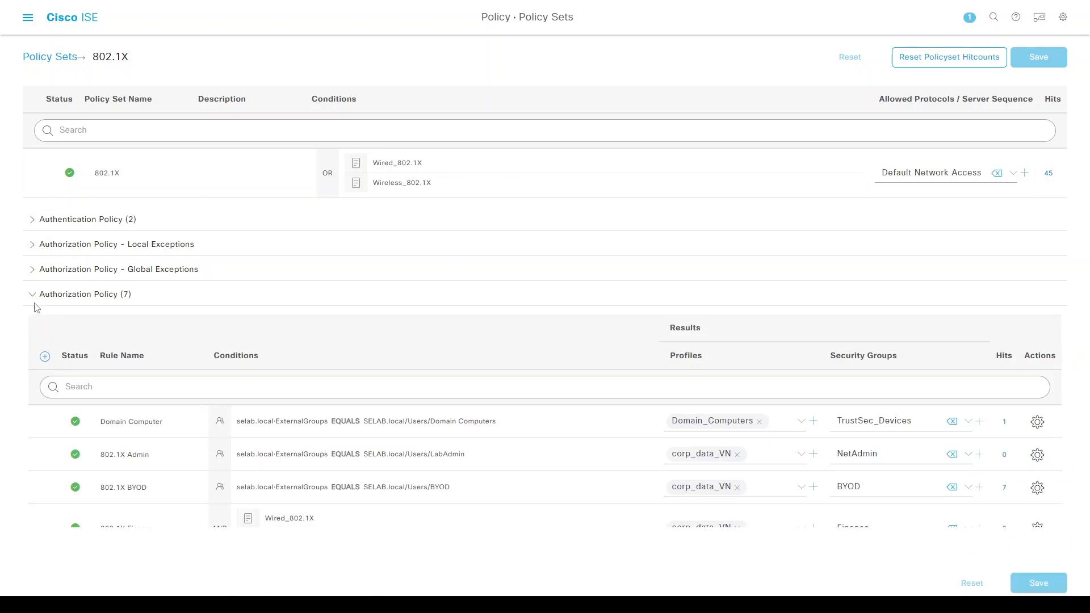
scroll(35, 348, down, 3)
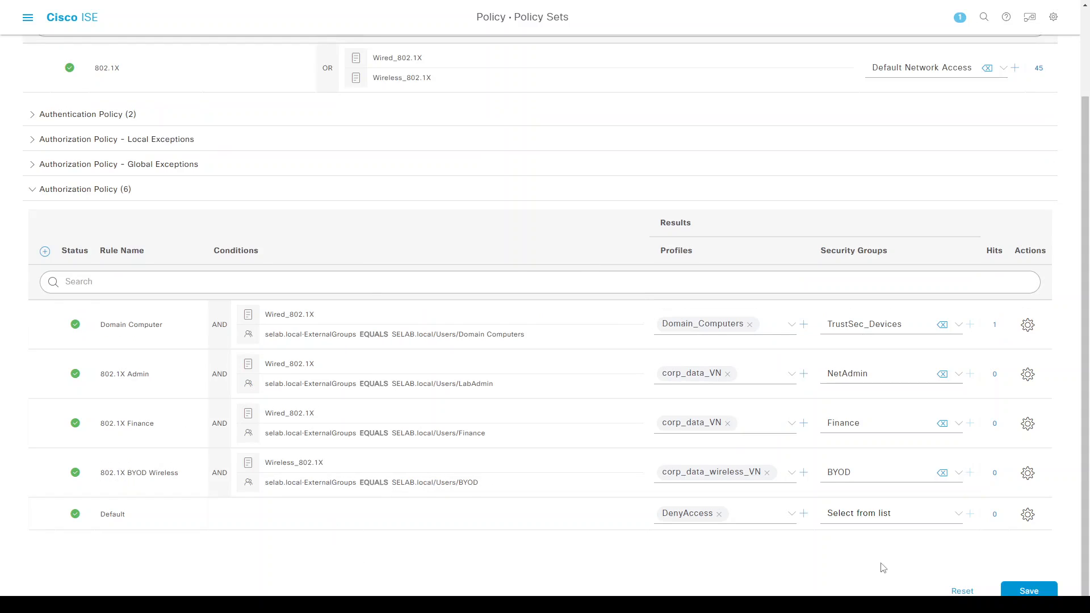
click(1028, 591)
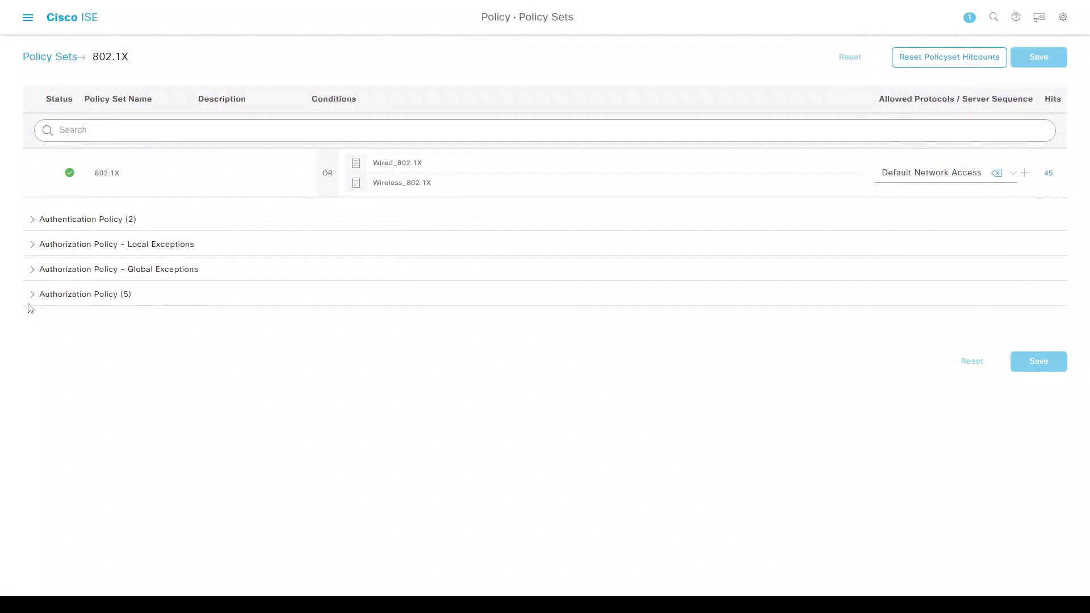
- Review the saved 802.1X authorization rules, including the conditions and results of 802.1X BYOD Wireless
click(29, 301)
scroll(32, 390, down, 1)
scroll(31, 390, down, 1)
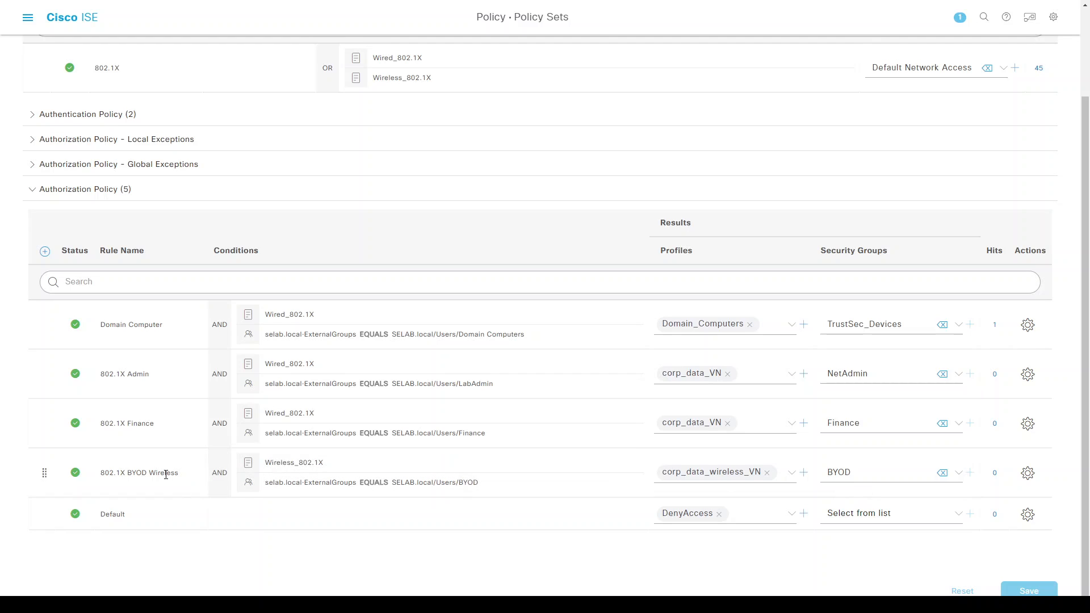
double_click(137, 473)
click(138, 473)
- Bring up the VM-FE1-User2 console, switch to the WinServ session and close the user's group membership properties
drag(0, 142, 565, 97)
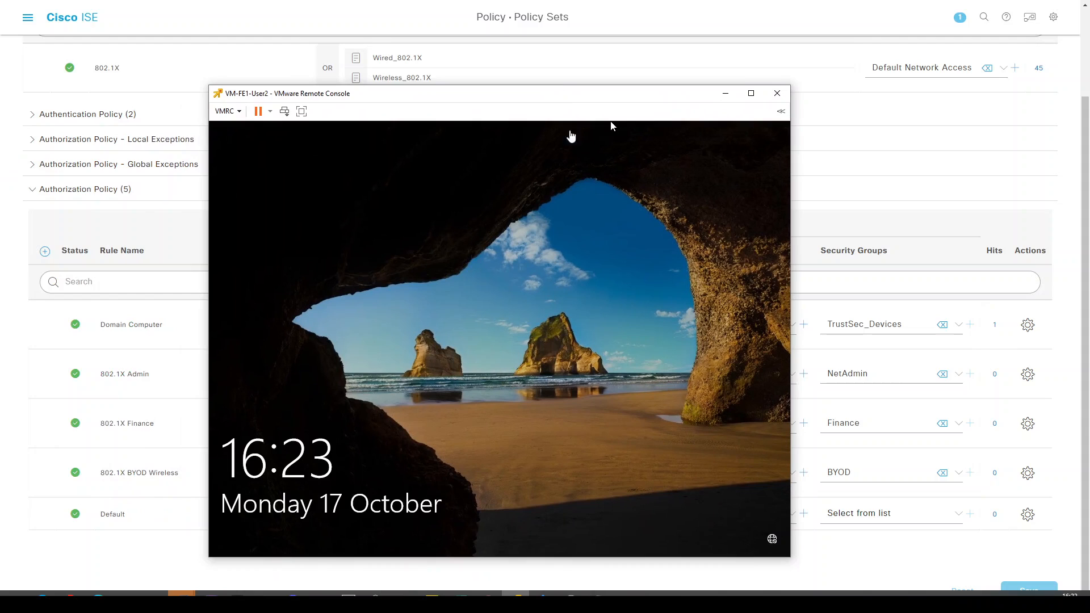
click(568, 365)
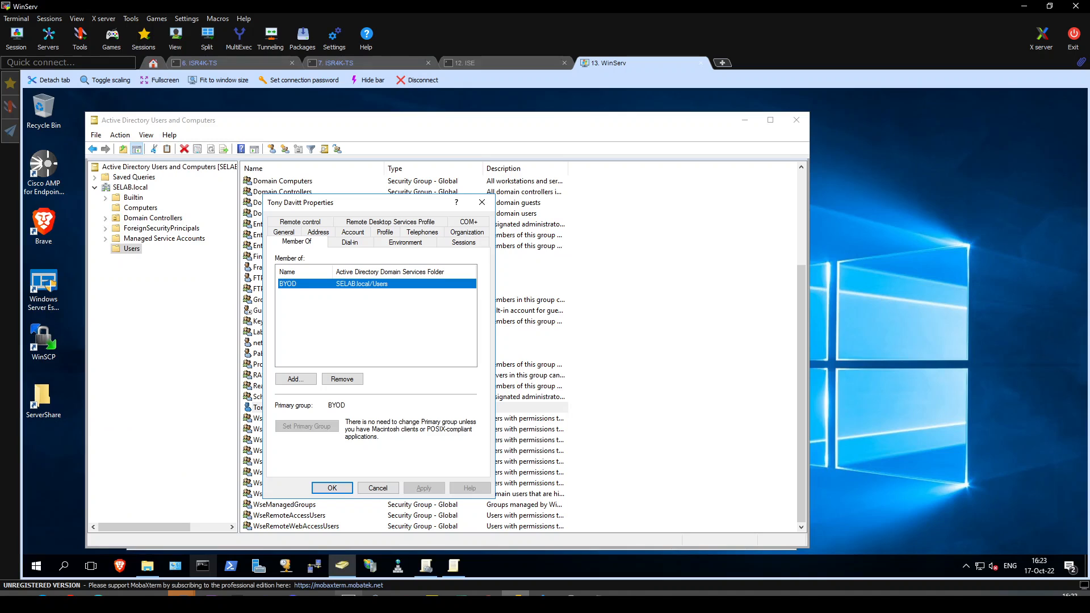
click(481, 203)
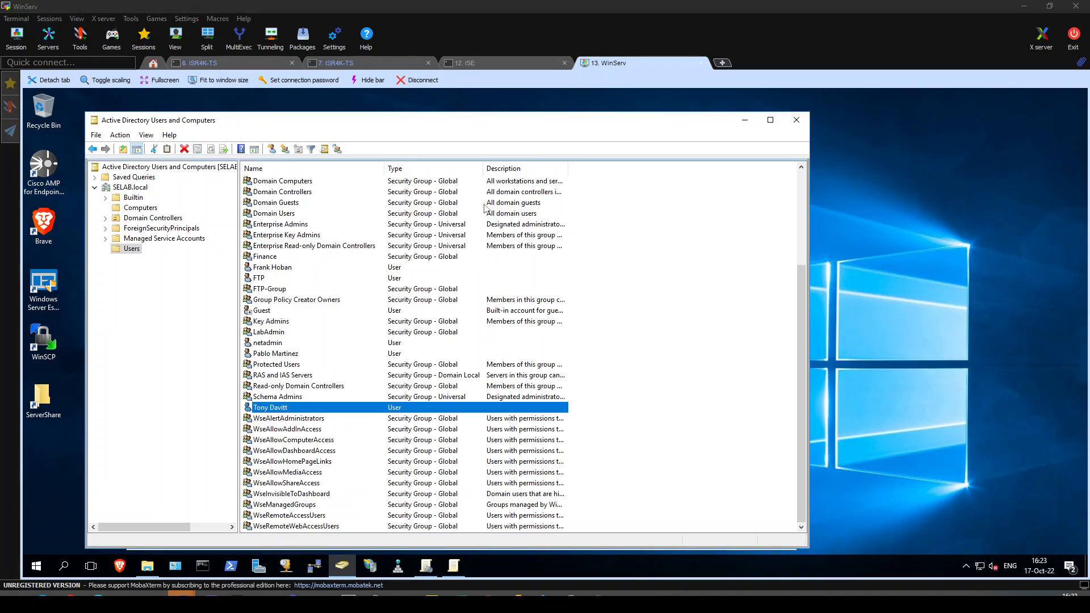
- Examine the Clients group policy's wired (IEEE 802.3) and wireless (IEEE 802.11) network policies in the Group Policy Management Editor
click(427, 566)
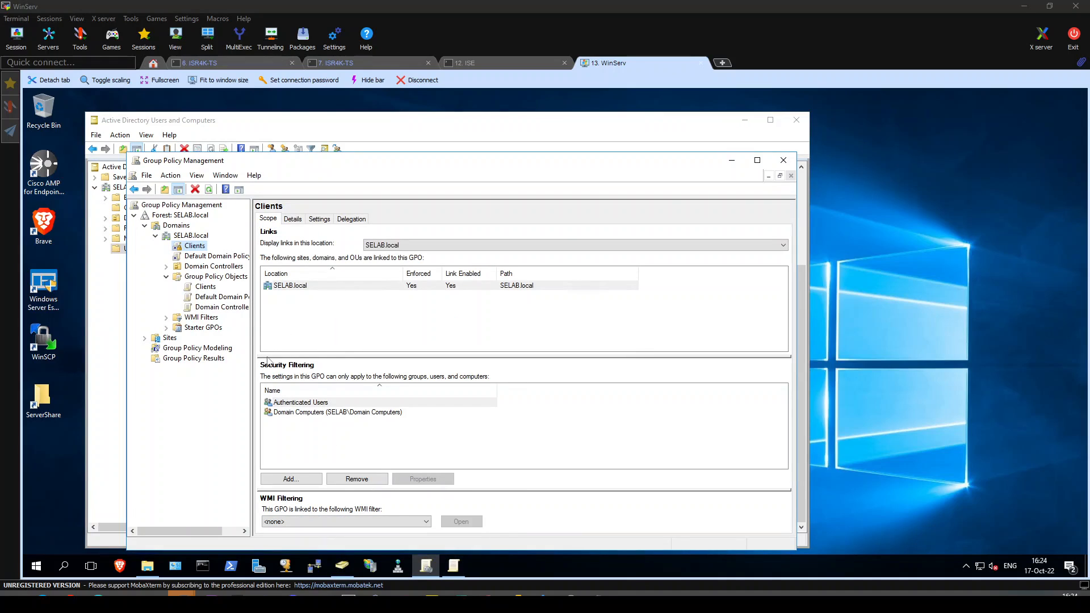
click(460, 565)
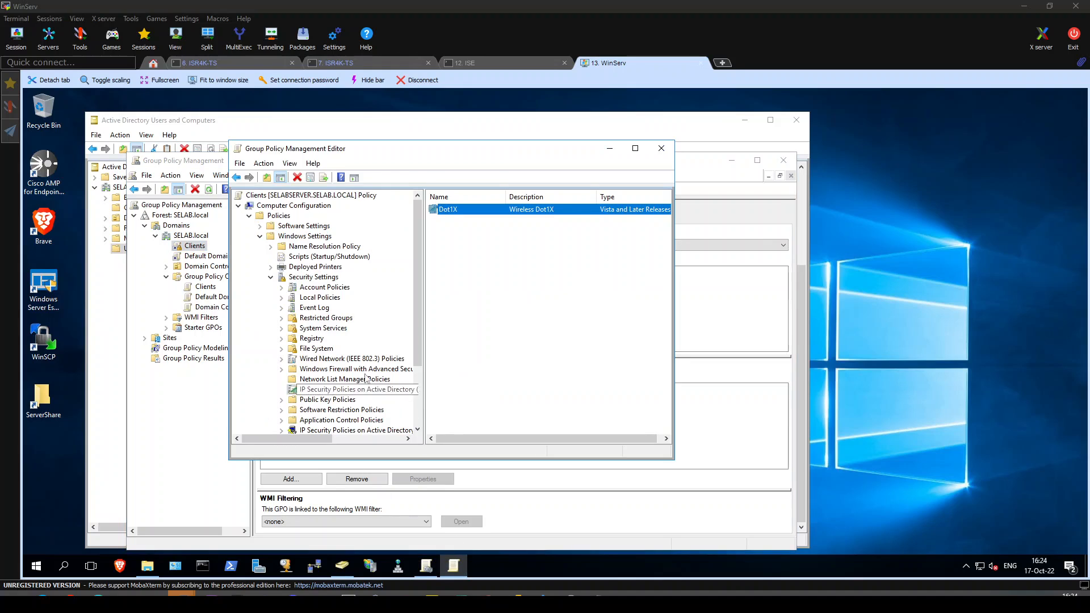
click(334, 358)
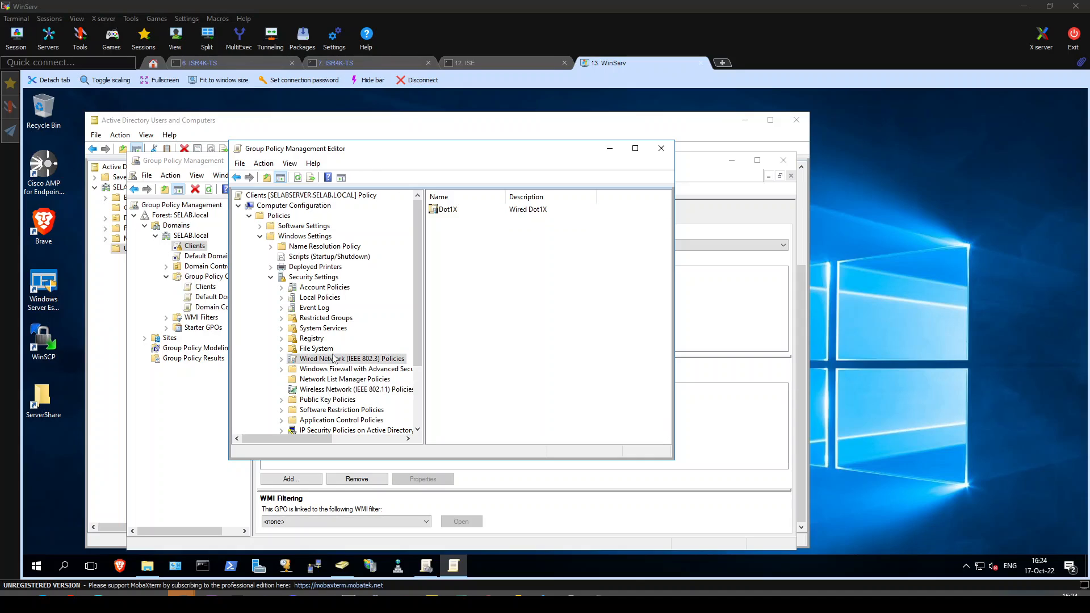
click(343, 390)
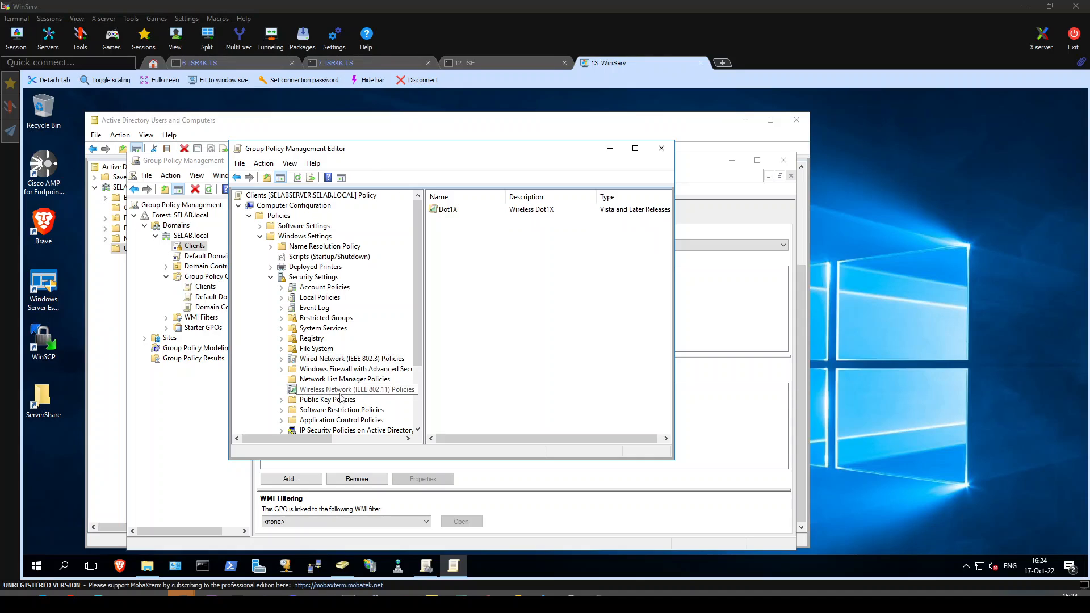
click(339, 359)
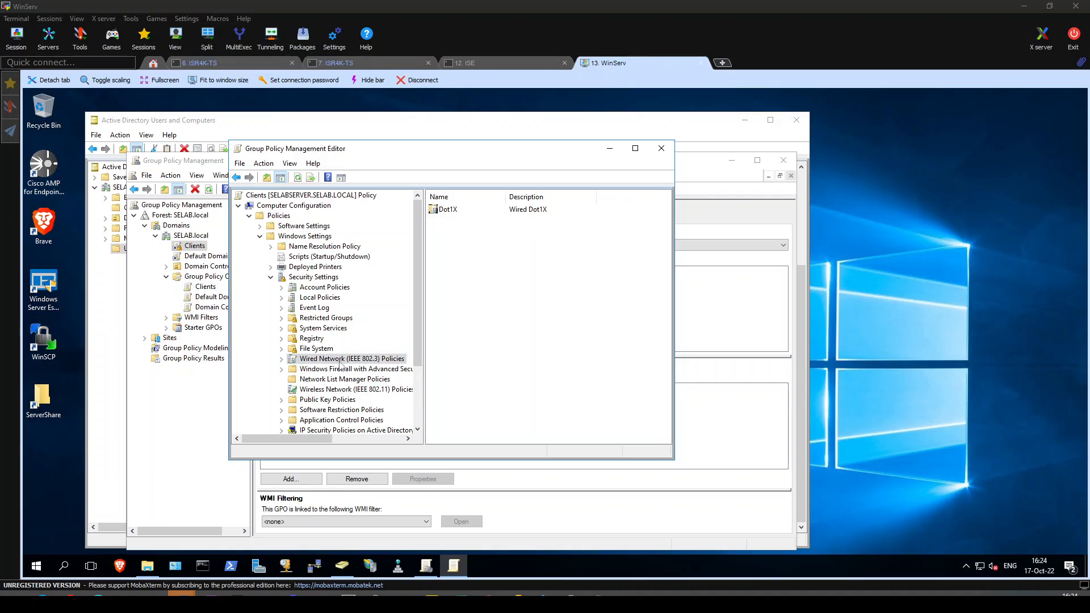
- Inspect the wired Dot1X policy's security configuration, including its PEAP, EAP-MSCHAP v2 and advanced security settings
double_click(446, 210)
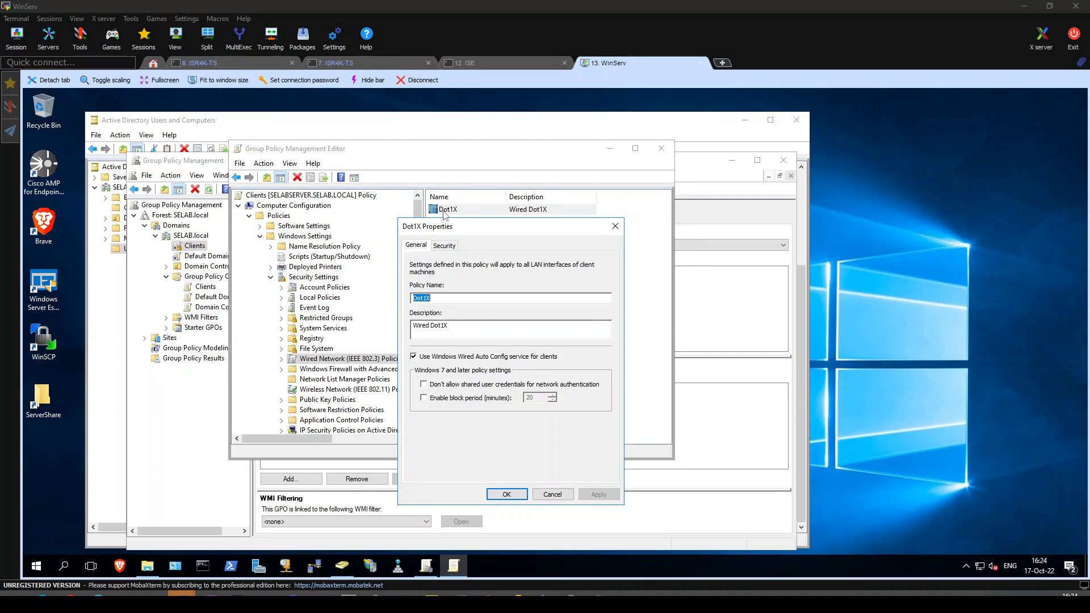
click(444, 247)
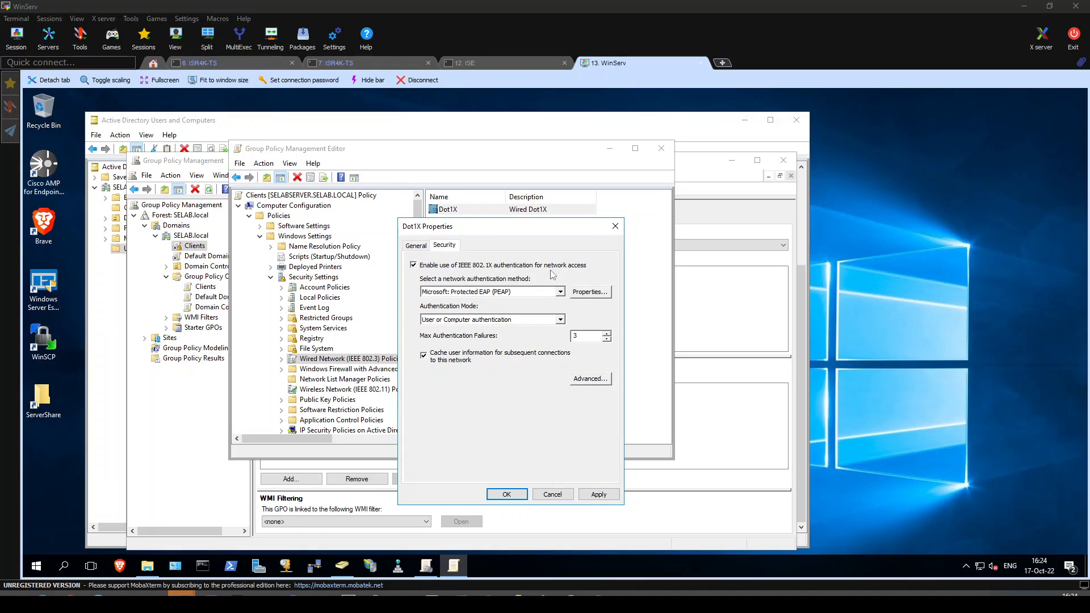
click(602, 295)
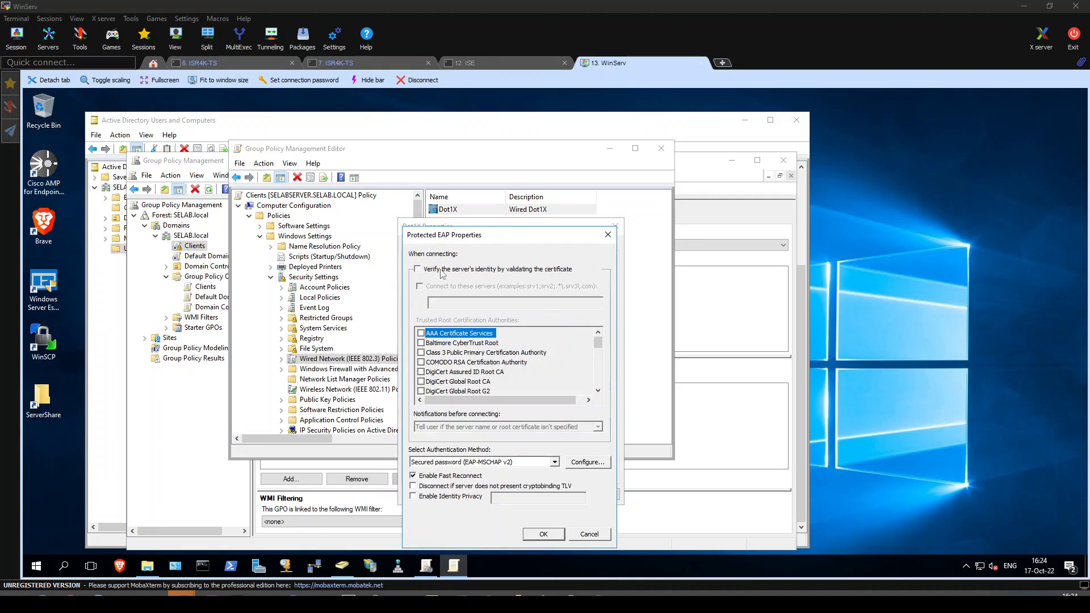
click(588, 462)
click(467, 330)
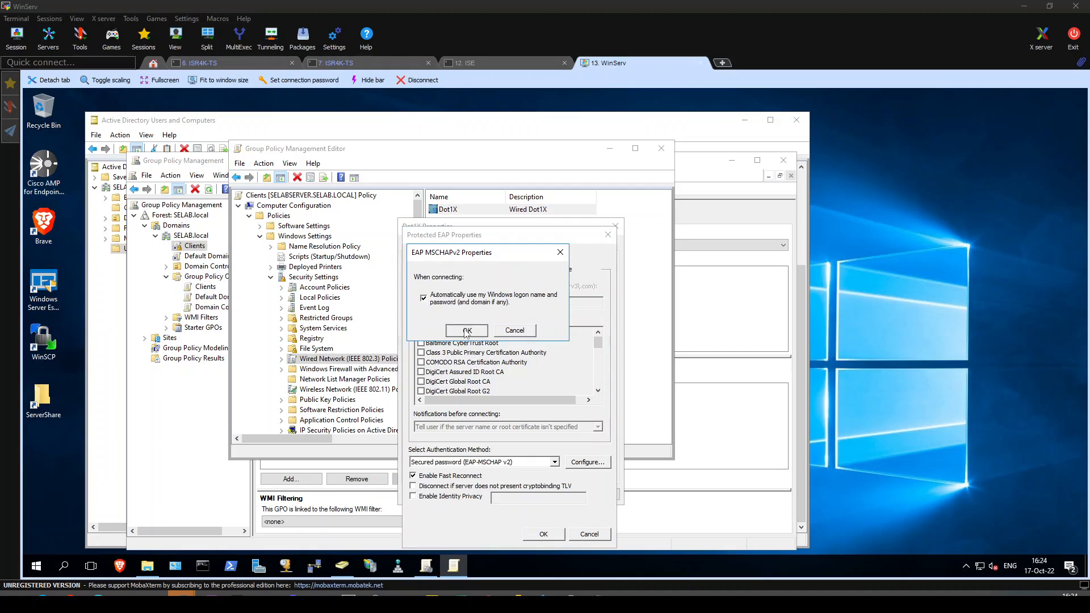
click(557, 535)
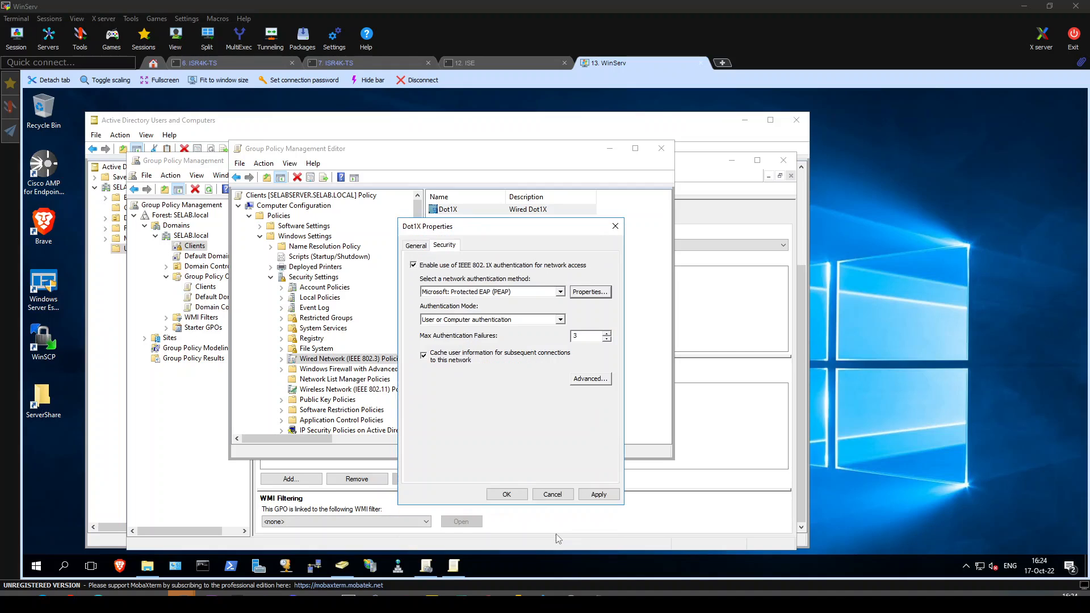
click(590, 379)
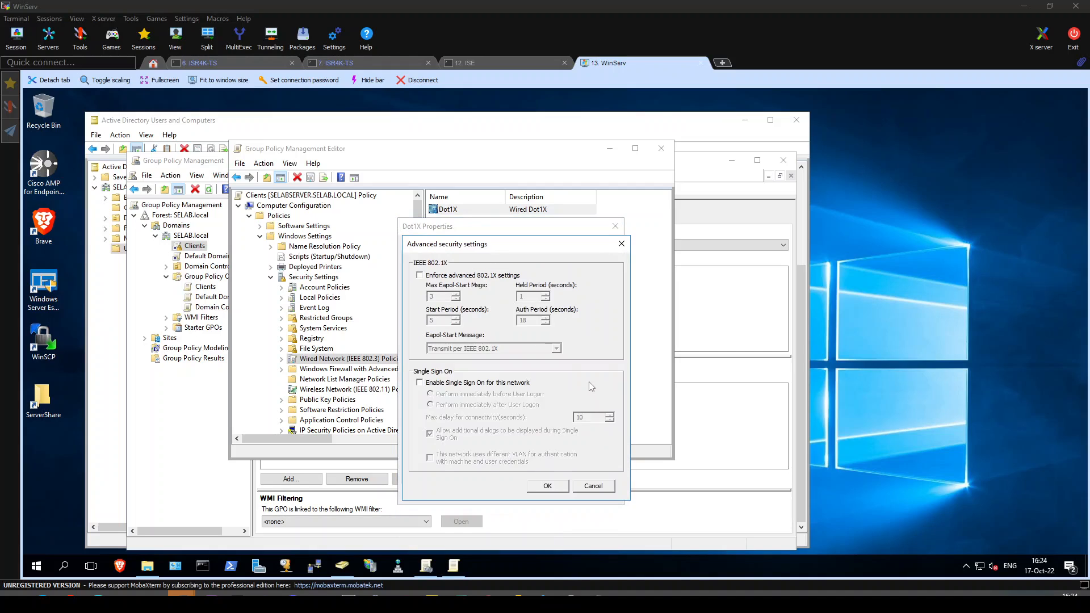
click(548, 487)
click(549, 494)
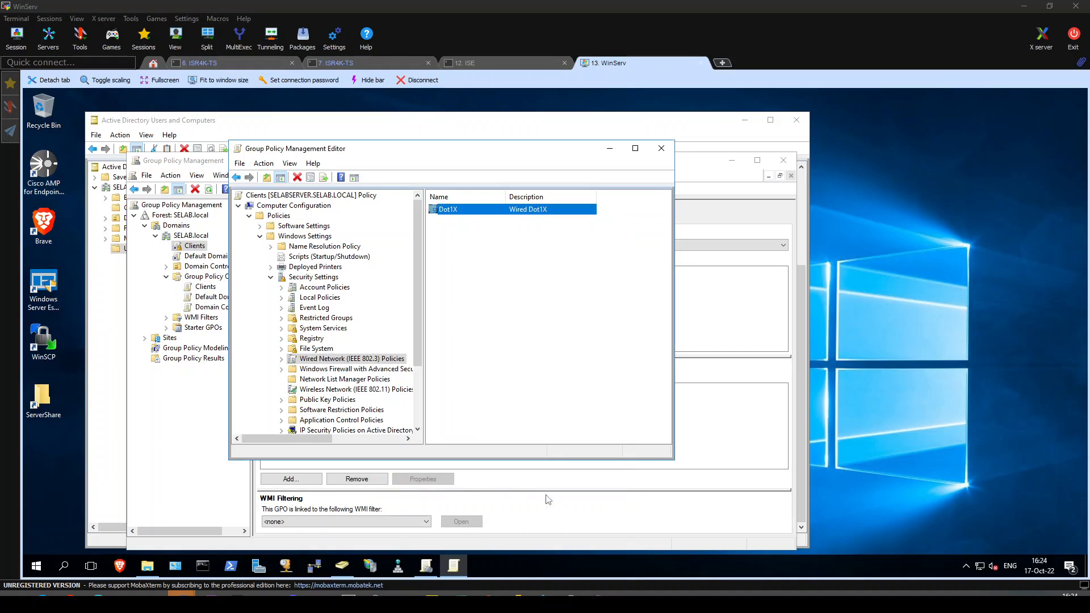
- Open the wireless Dot1X policy's properties and select the Corp_SSID profile
click(339, 390)
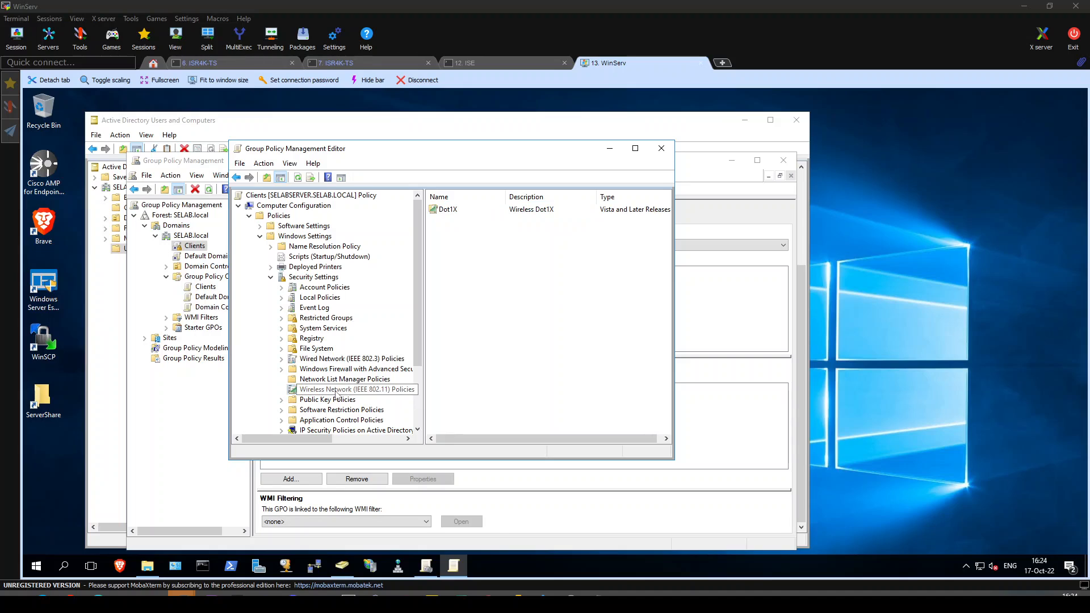
double_click(446, 211)
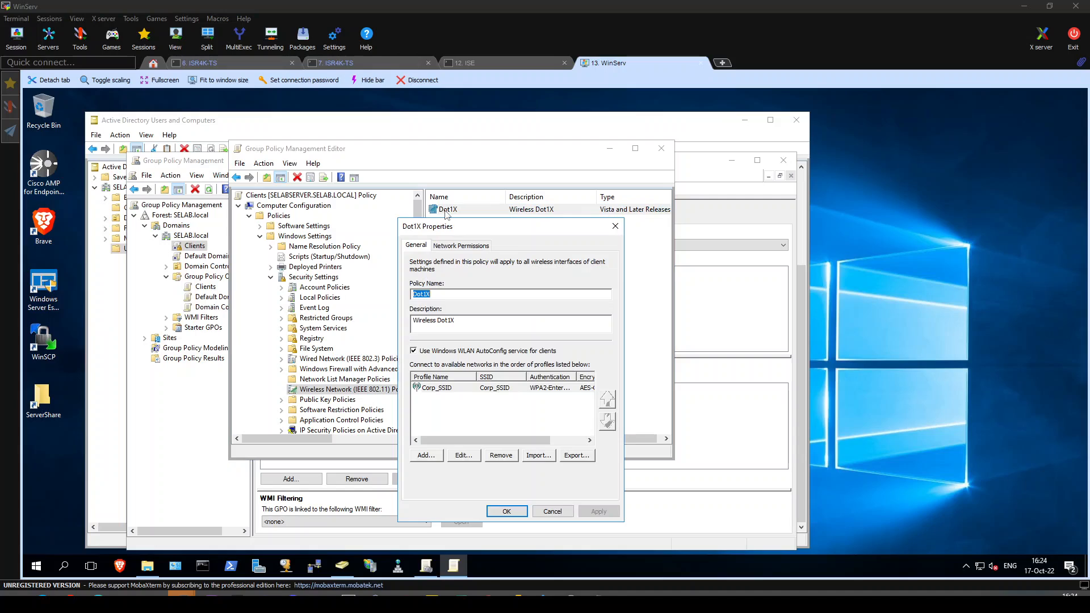
click(437, 390)
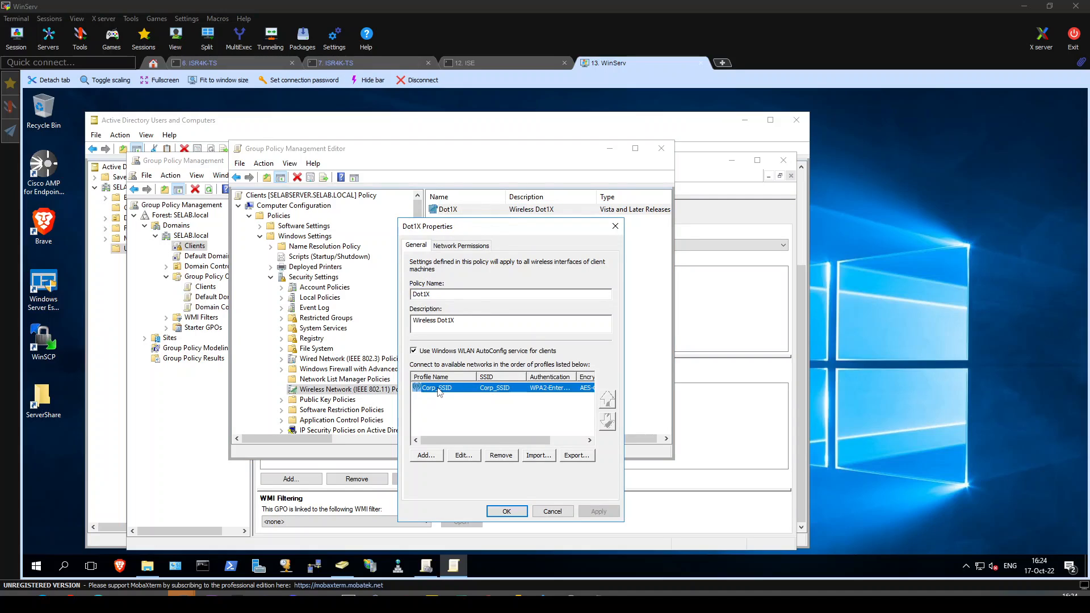
click(425, 455)
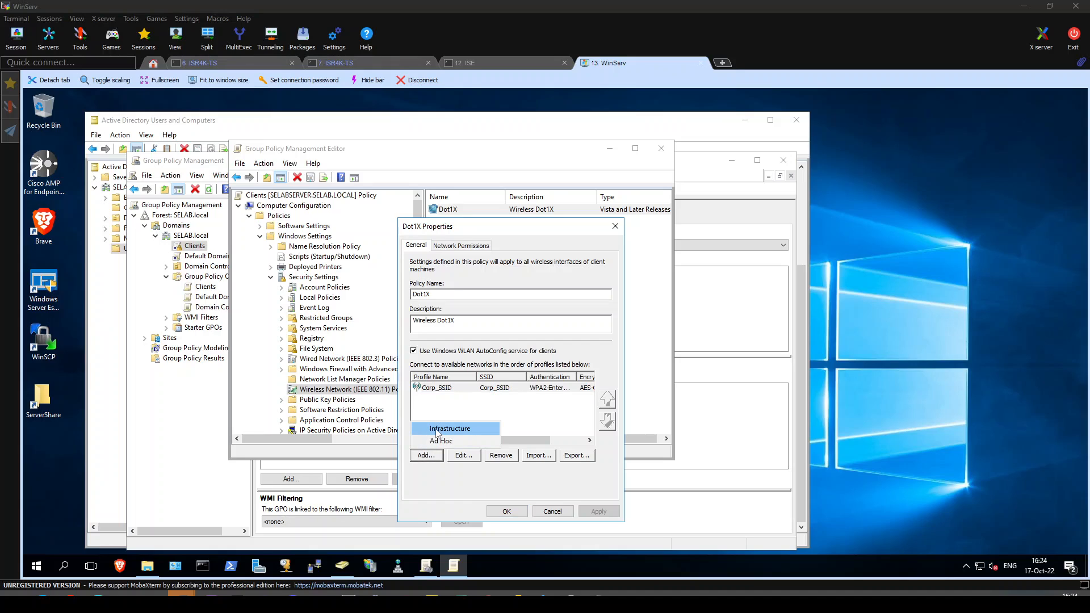
click(435, 430)
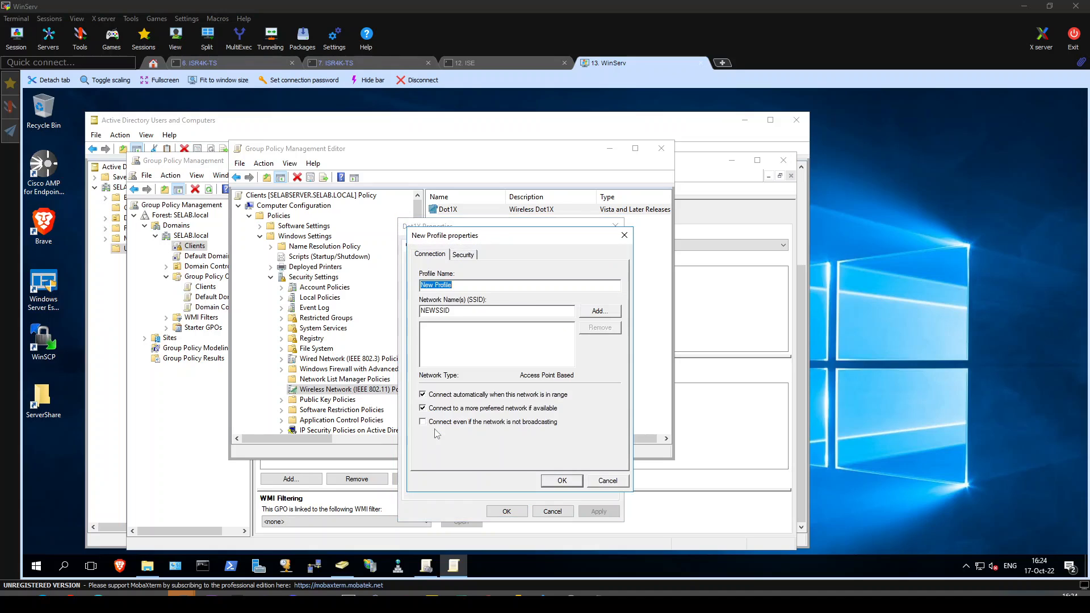
click(595, 480)
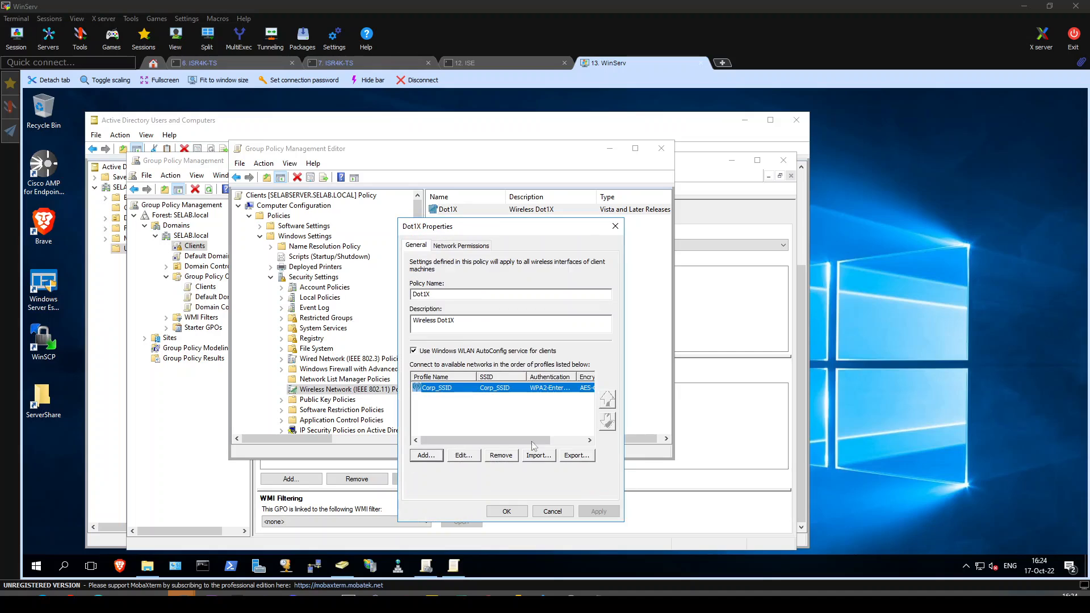
- Inspect the Corp_SSID profile's security configuration, including its PEAP, EAP-MSCHAP v2 and advanced security settings
click(464, 456)
click(463, 255)
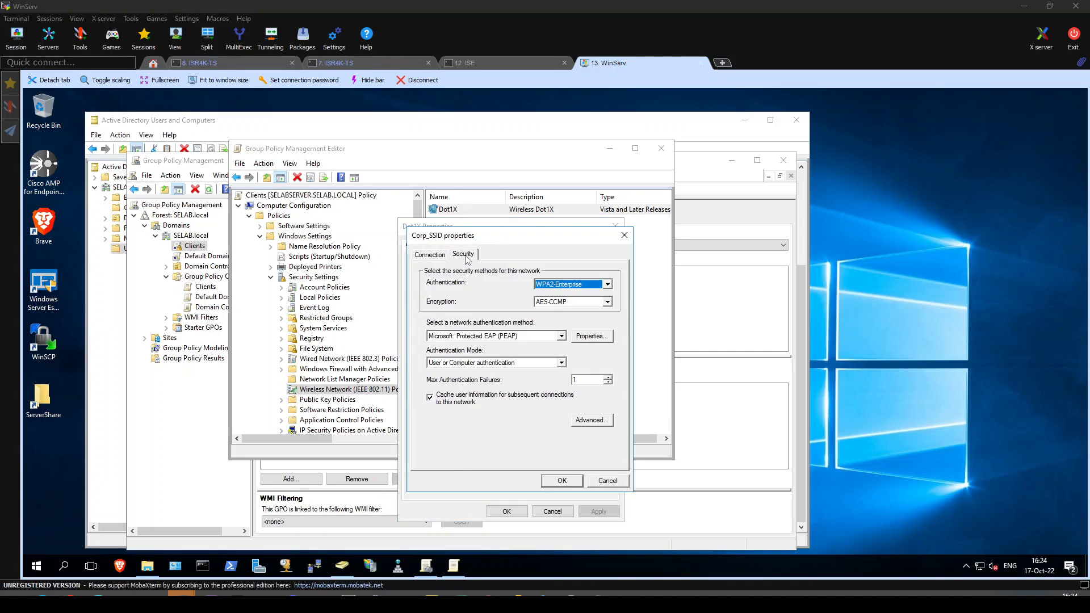
click(603, 336)
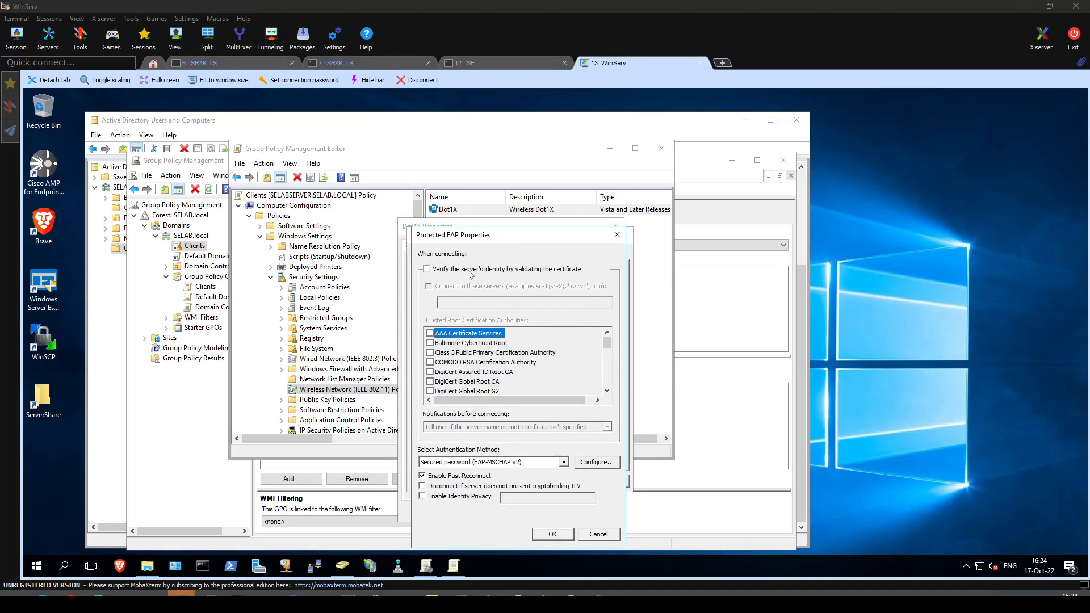
click(595, 463)
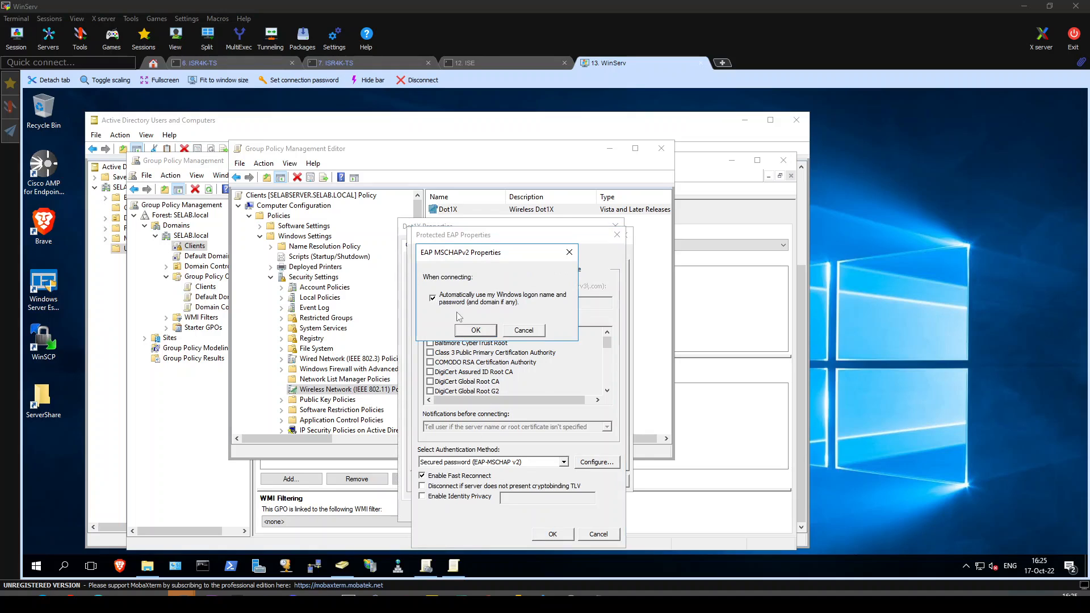
click(475, 331)
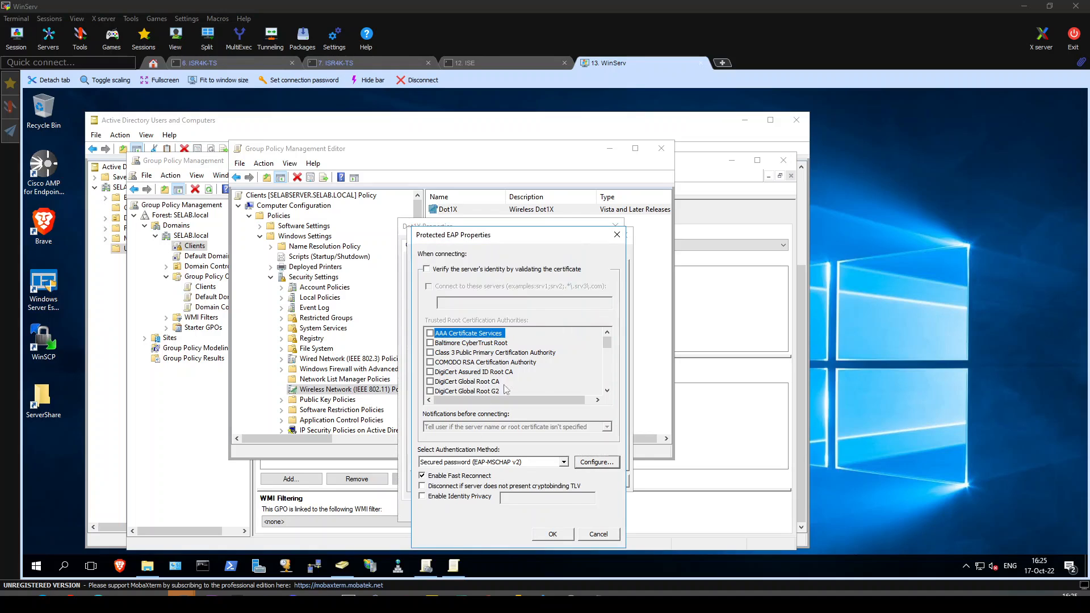
click(553, 534)
click(589, 423)
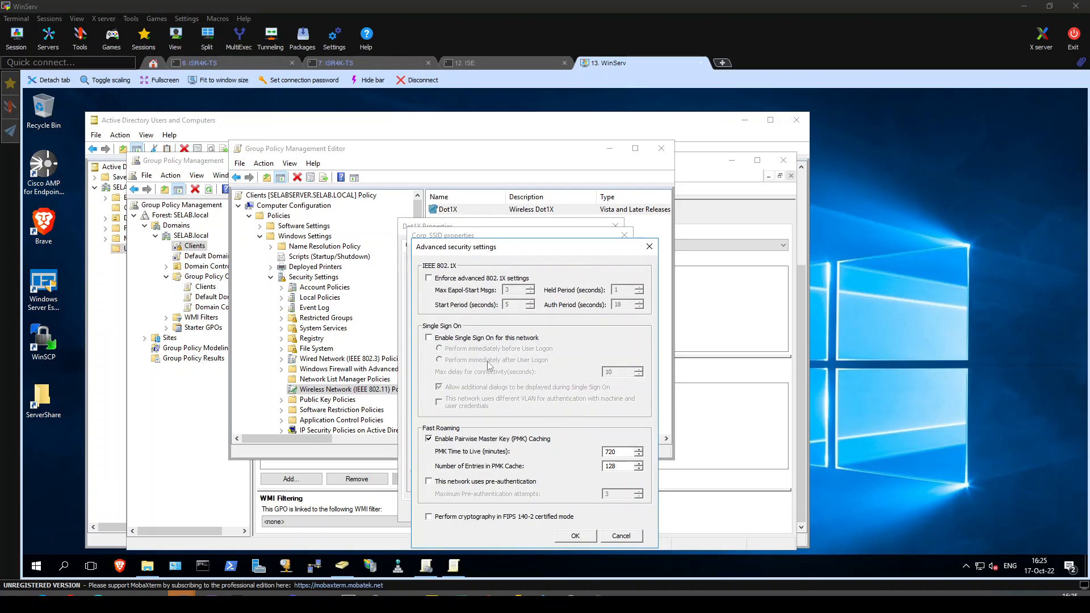
click(574, 536)
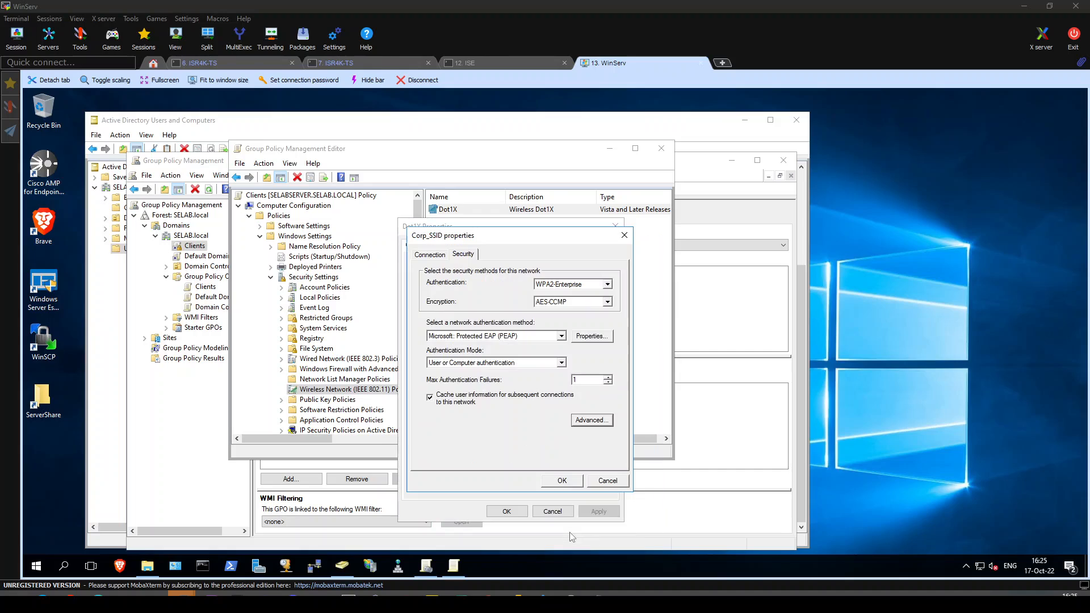
- Close the wireless policy dialogs, switch to the VM-FE1-User2 remote console and sign in to Windows with the account password
click(559, 481)
click(507, 513)
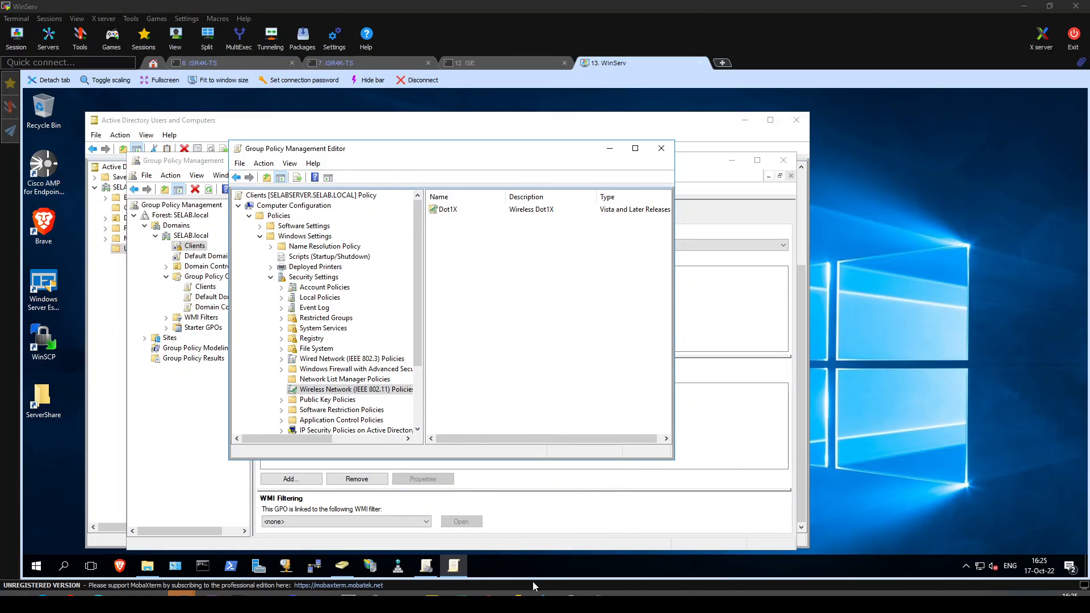
click(516, 592)
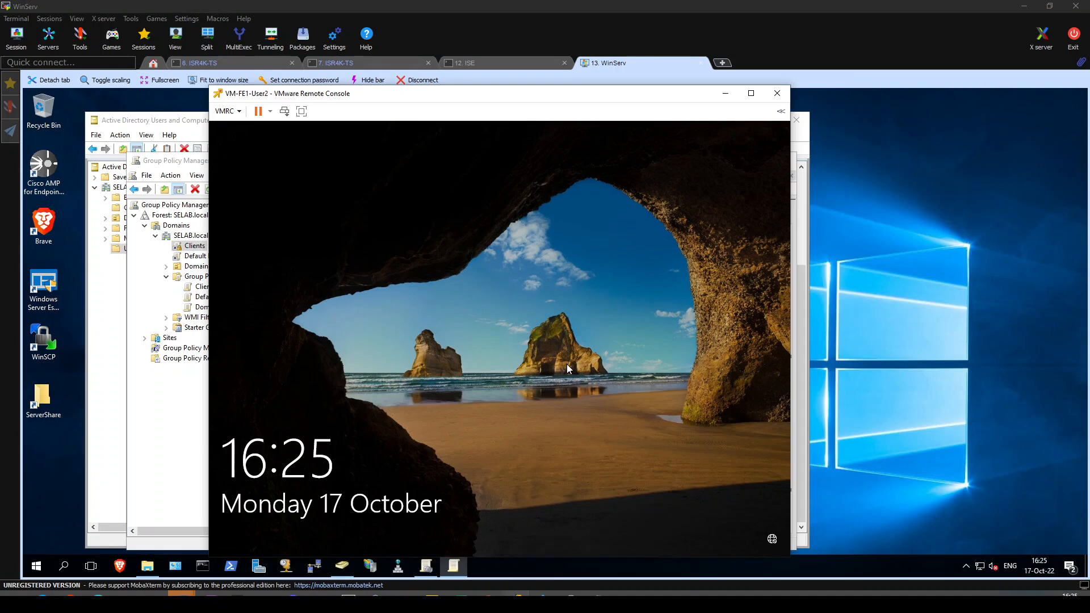
click(495, 366)
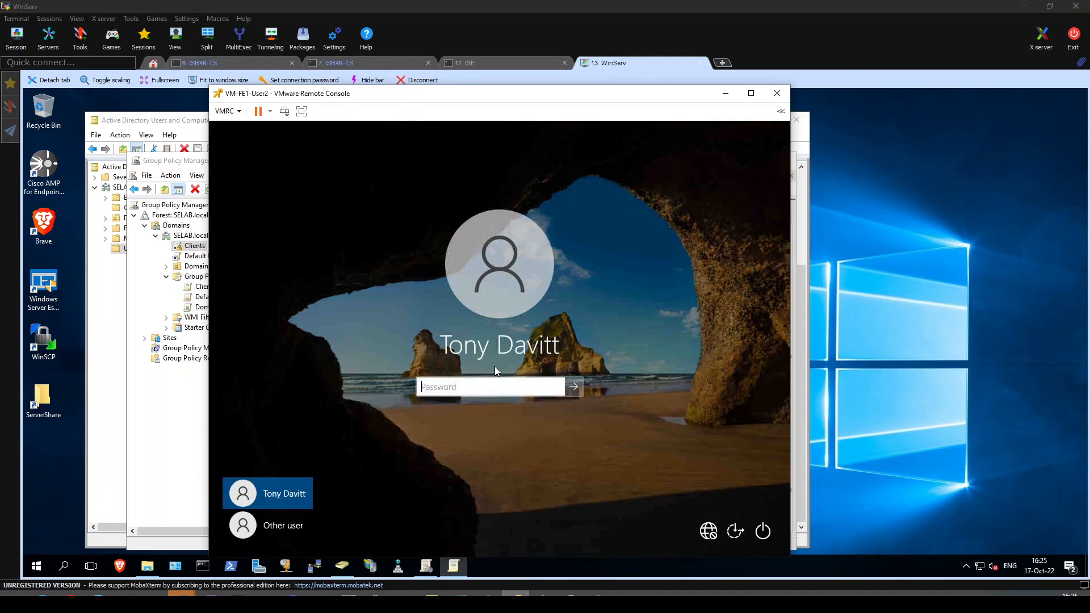
text(•••••••••)
key(Return)
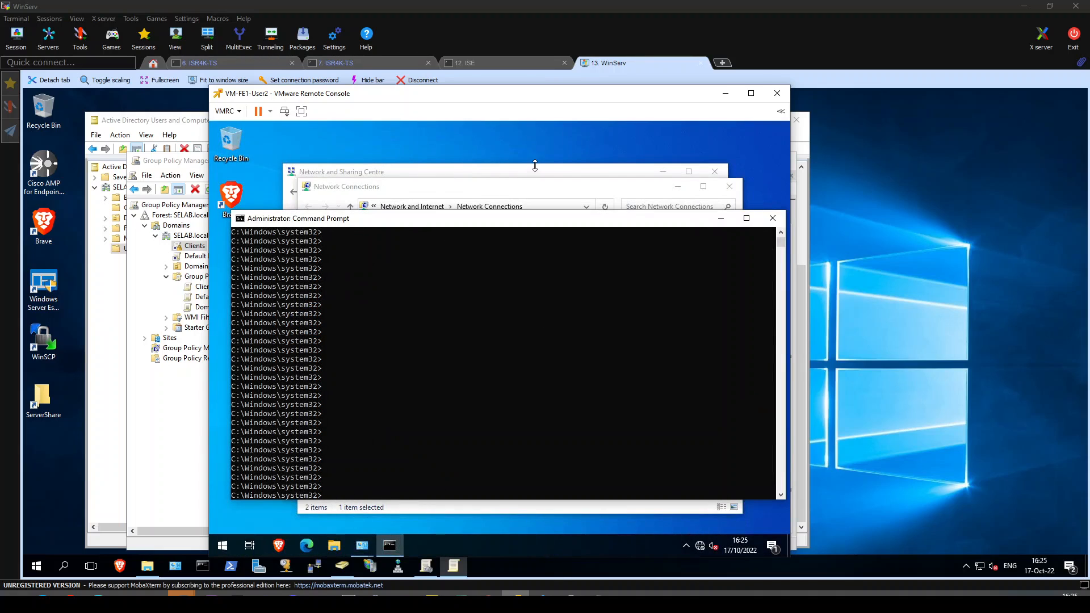
- Enable the wired pciPassthru0 adapter in the client VM's Network Connections
click(532, 188)
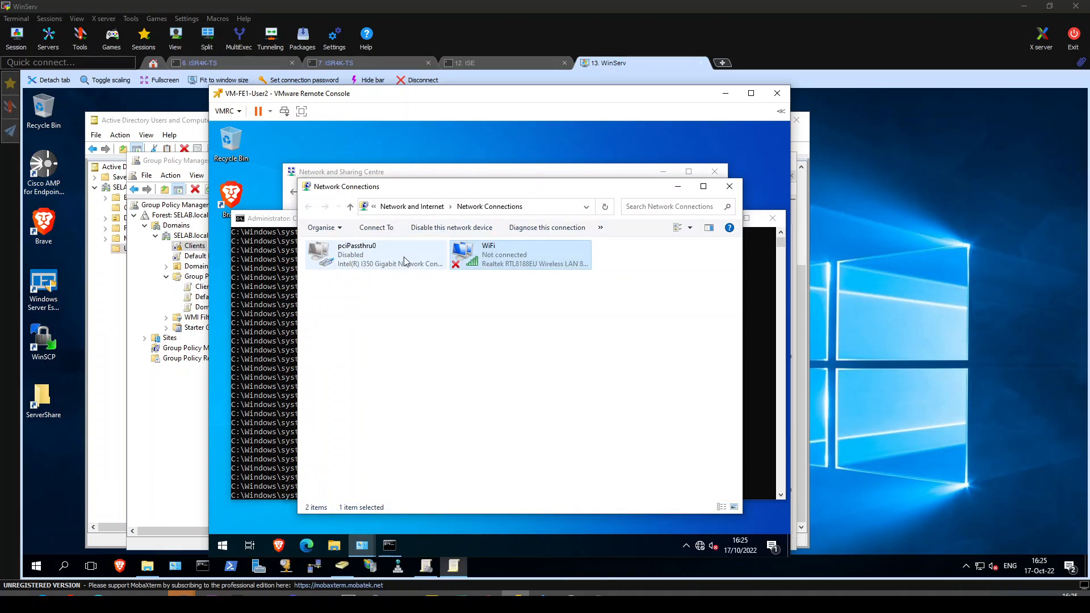
click(390, 265)
right_click(389, 265)
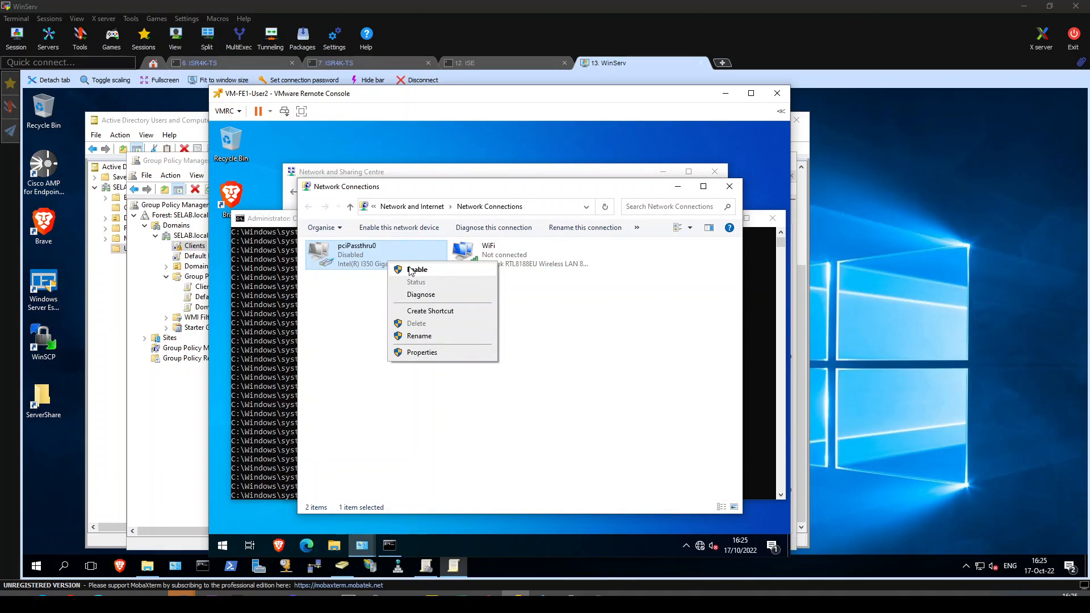
click(411, 270)
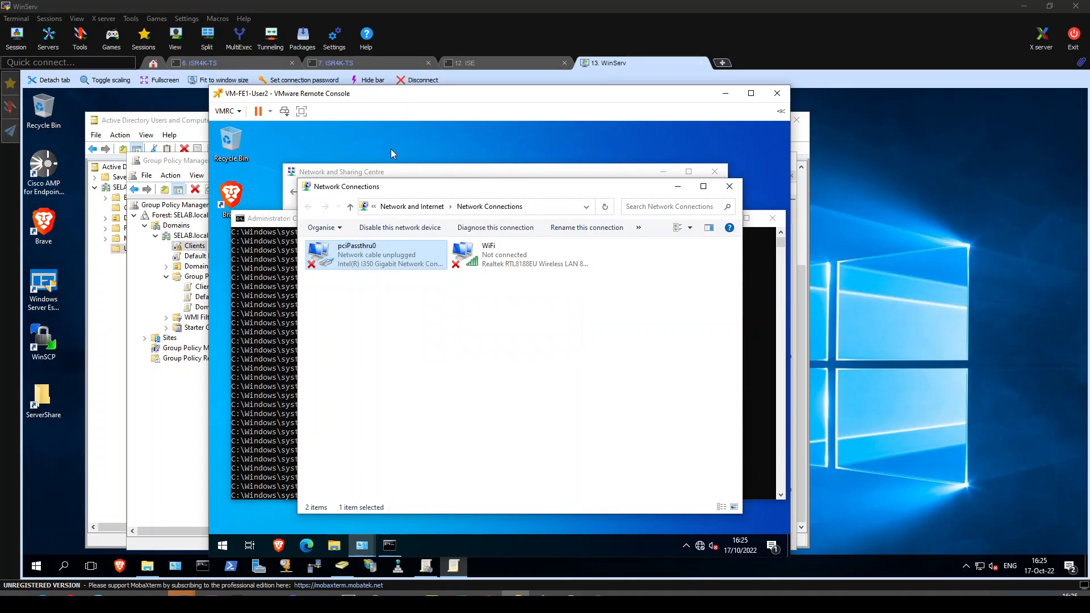
drag(421, 99, 425, 83)
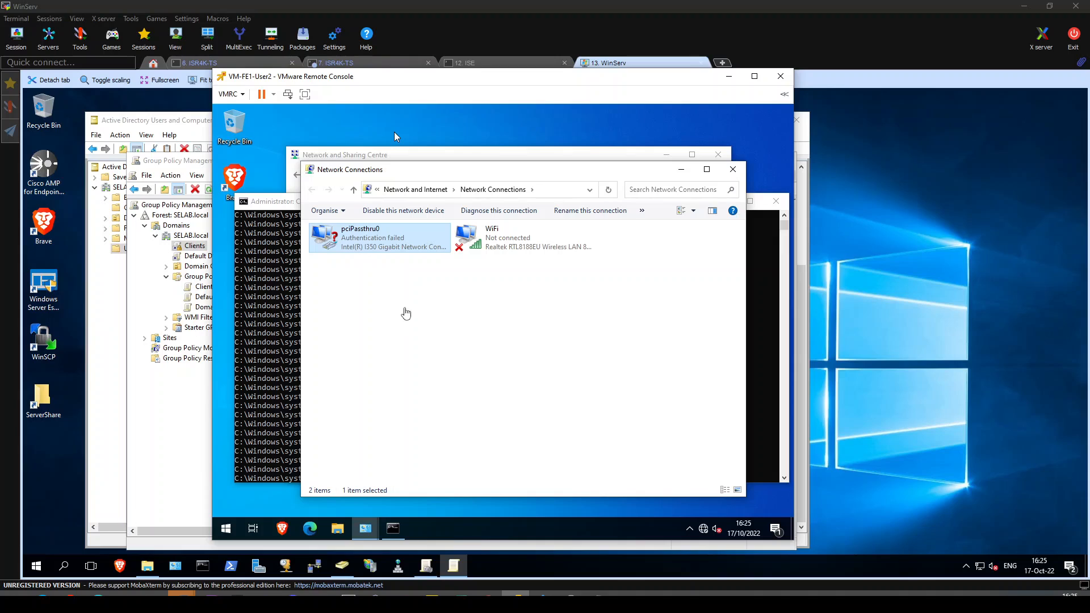
- Switch to Cisco ISE and check the RADIUS Live Logs for the authorization policy matched by the wired client
mouse_move(119, 565)
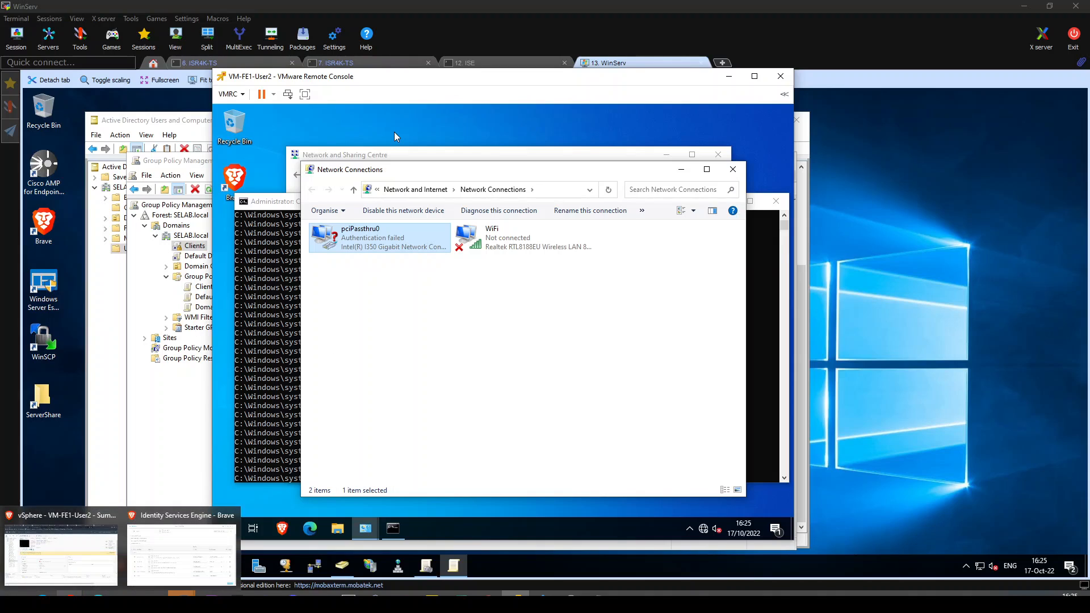
click(152, 554)
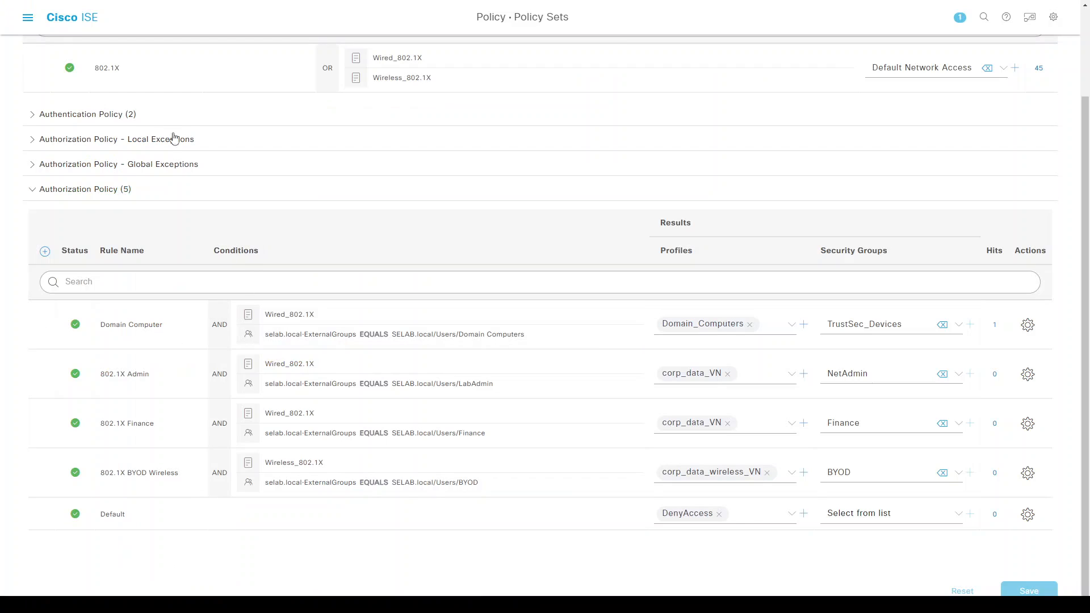
key(ctrl+minus)
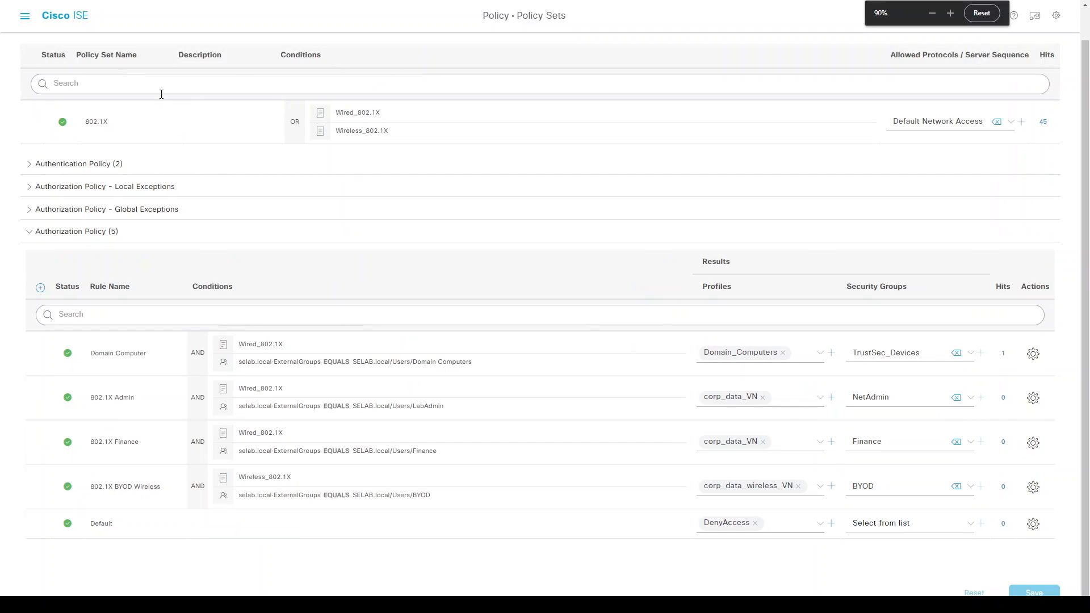
key(ctrl+plus)
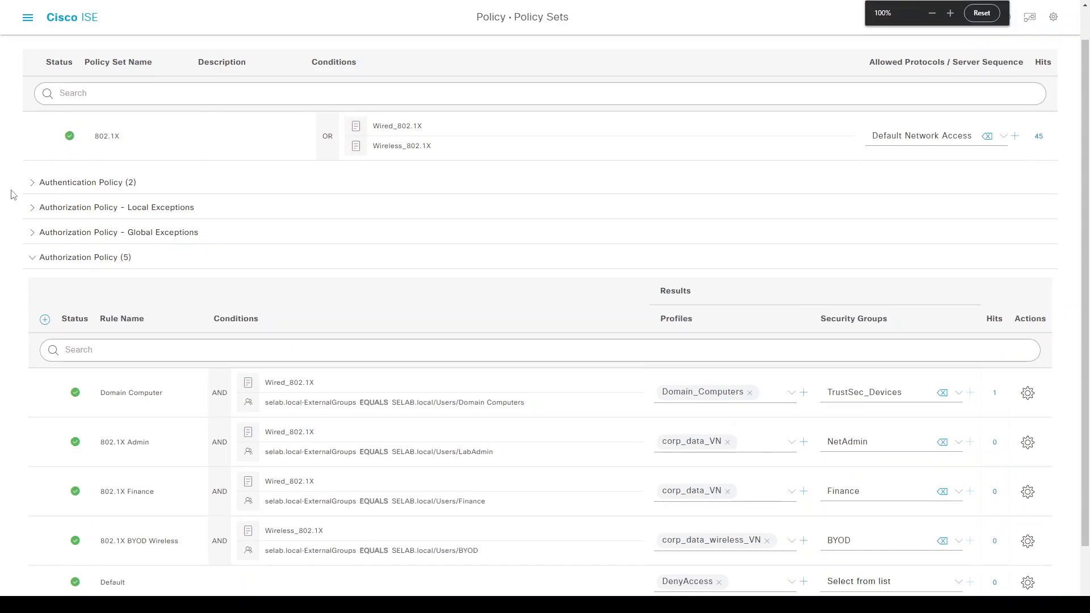
key(ctrl+minus)
key(ctrl+plus)
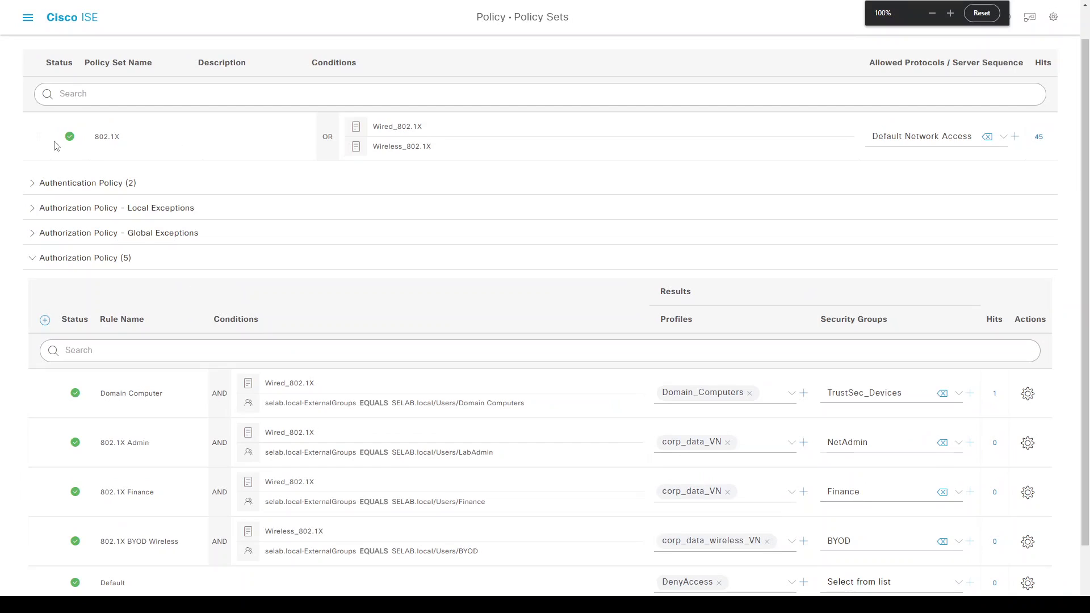
click(28, 18)
click(393, 64)
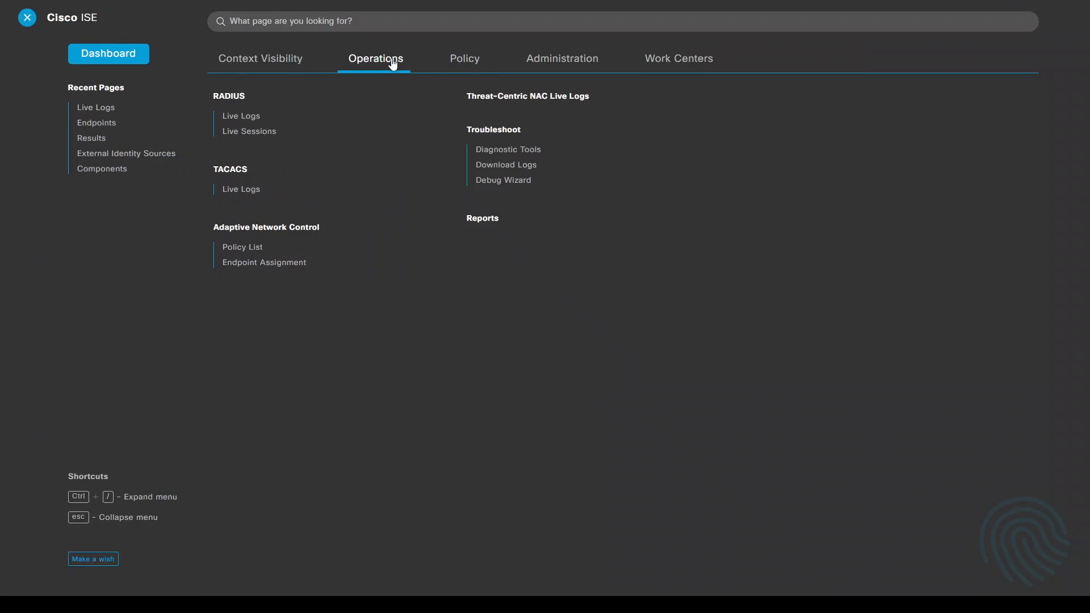
click(236, 118)
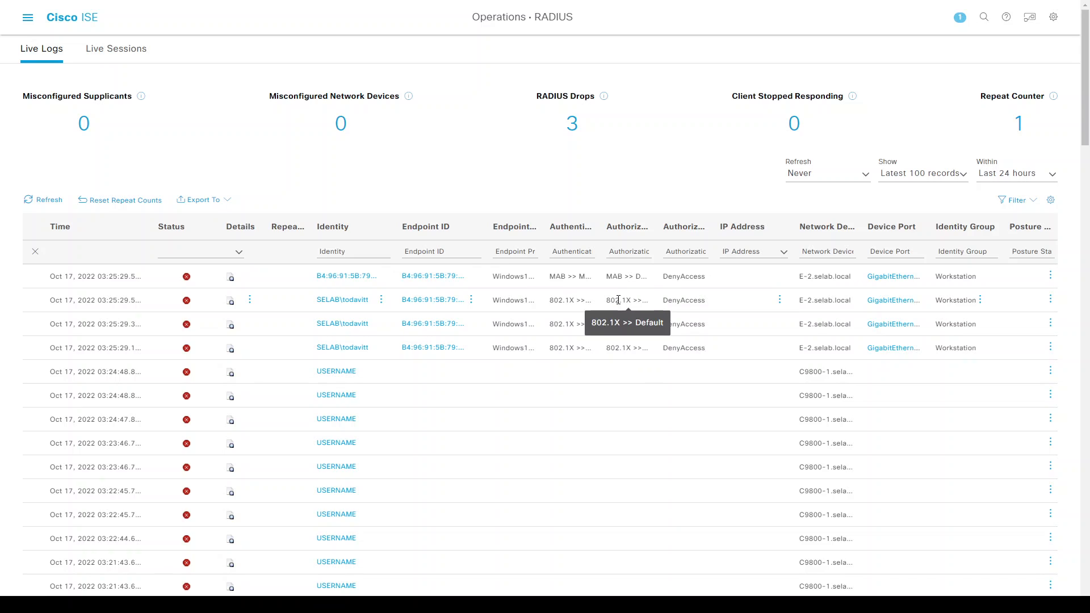
key(ctrl+minus)
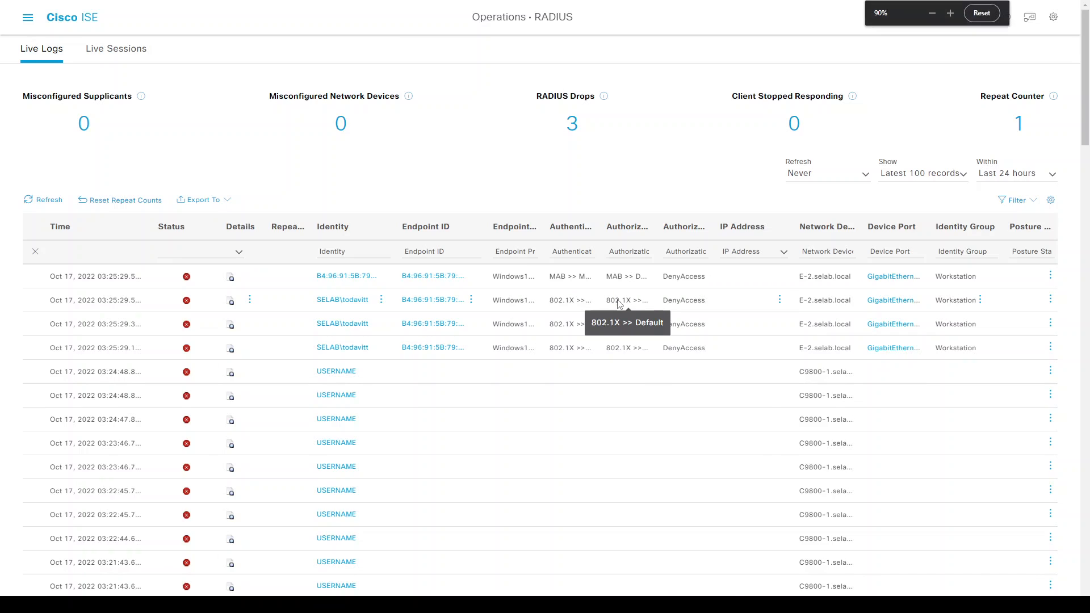
- Open the 802.1X policy set and expand its Authorization Policy rules
click(25, 19)
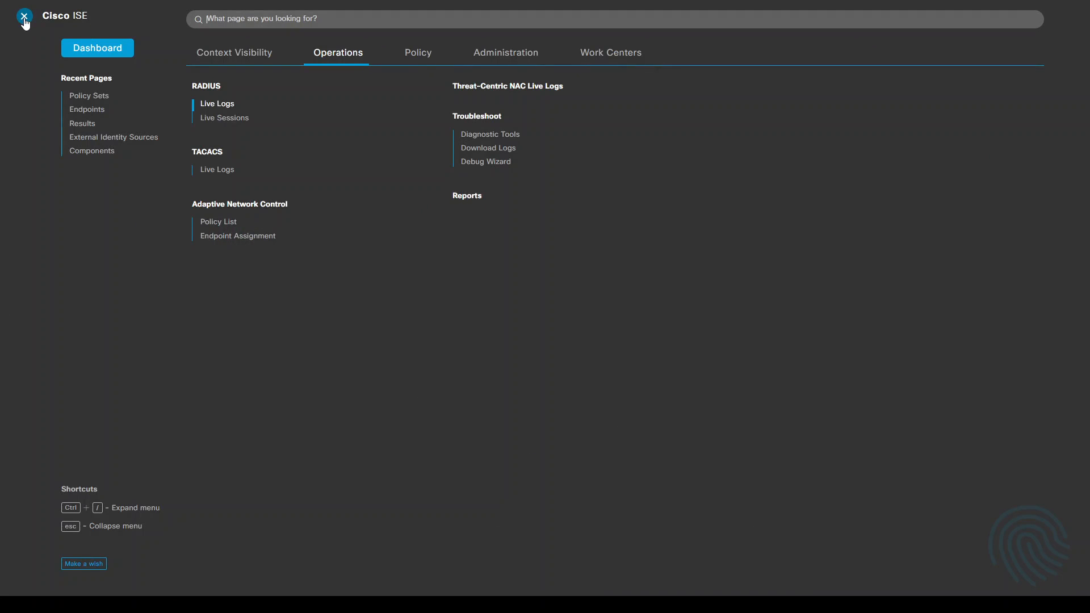
click(426, 60)
click(223, 90)
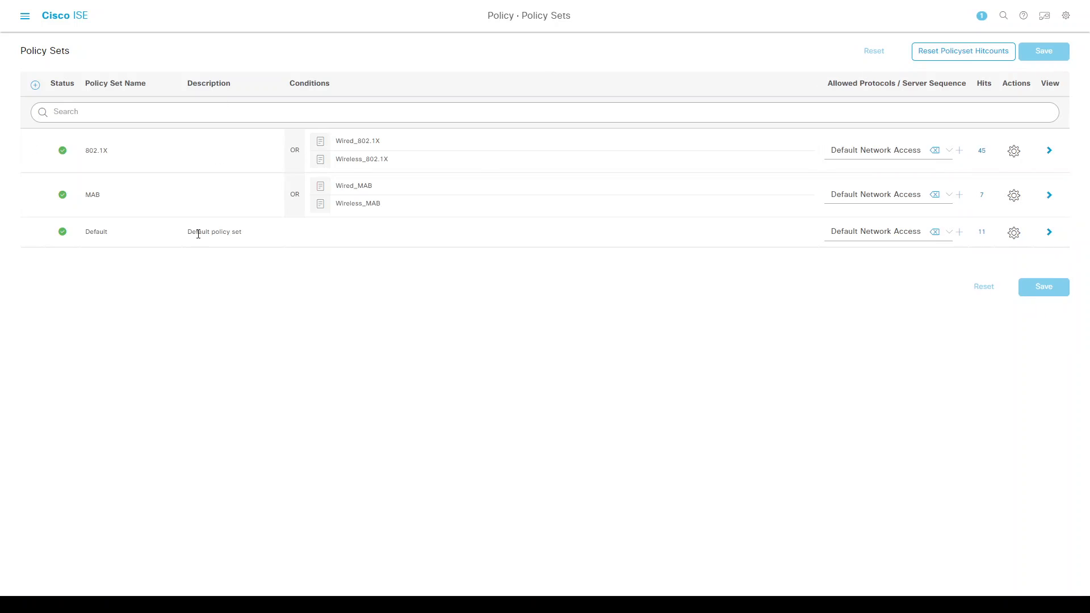
click(1049, 151)
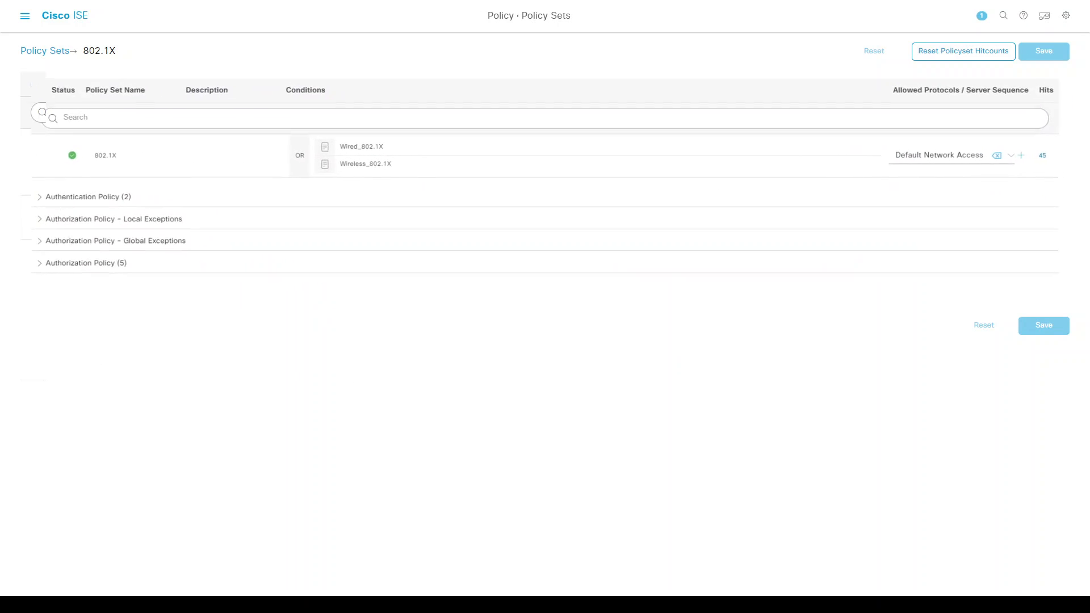
click(37, 265)
scroll(55, 381, down, 1)
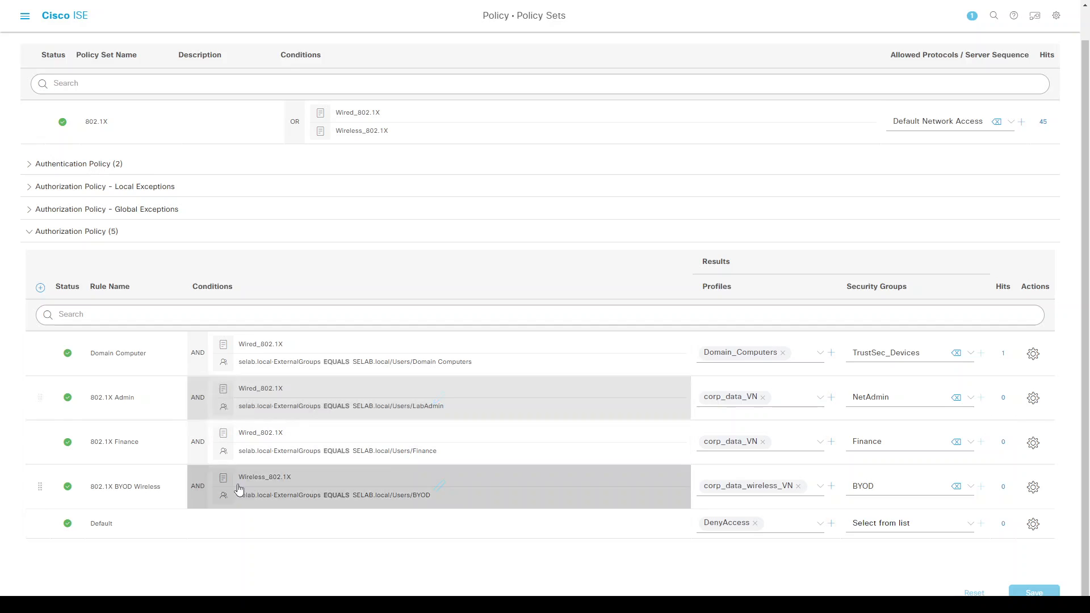
- Duplicate the 802.1X BYOD Wireless authorization rule above itself and rename the copy to 802.1X BYOD
click(1033, 487)
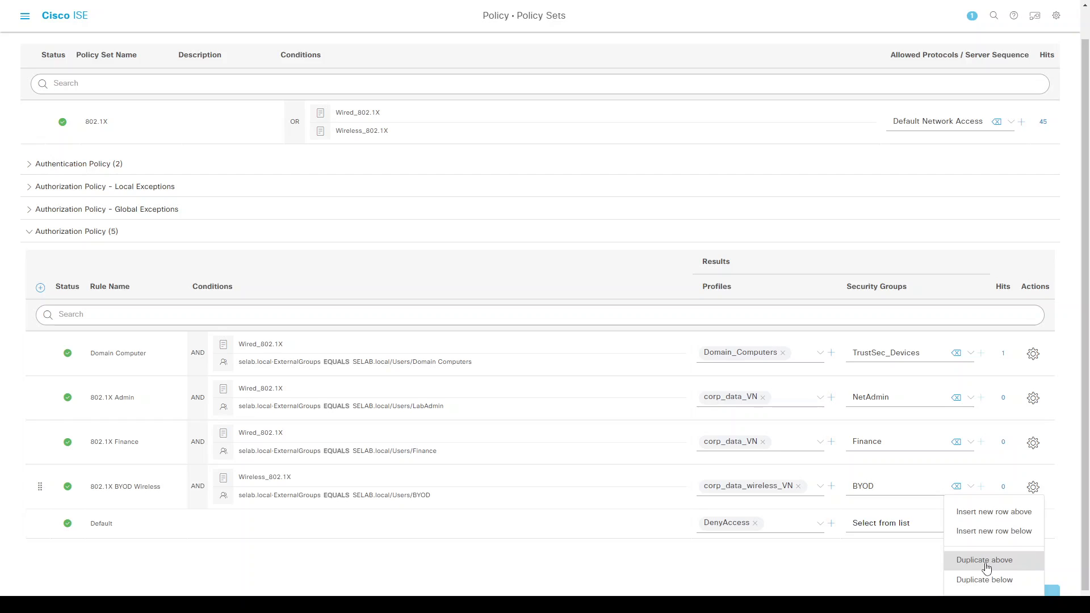
click(987, 560)
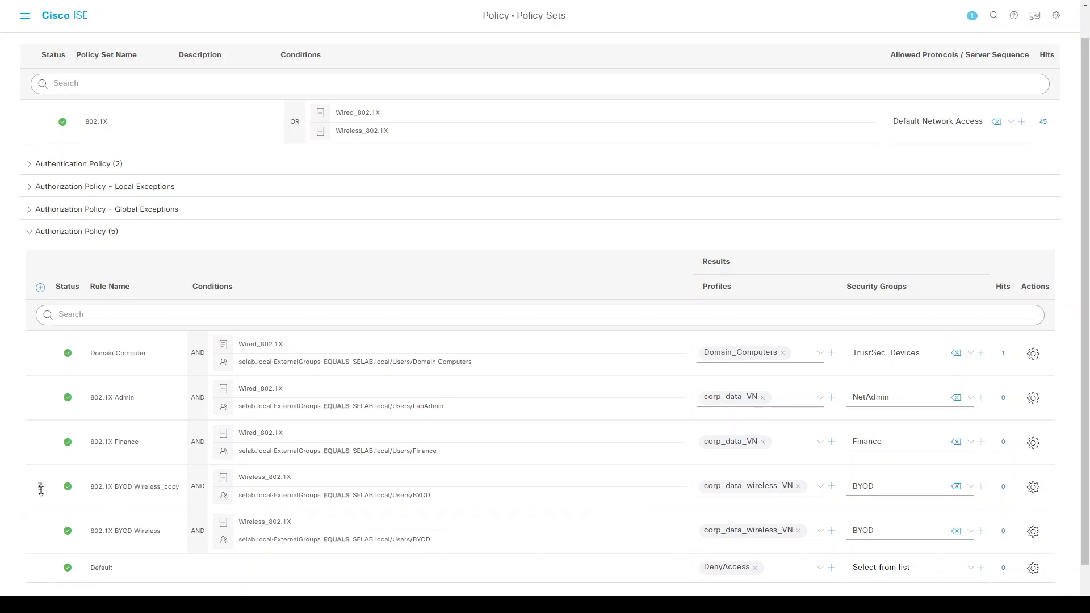
drag(41, 490, 41, 486)
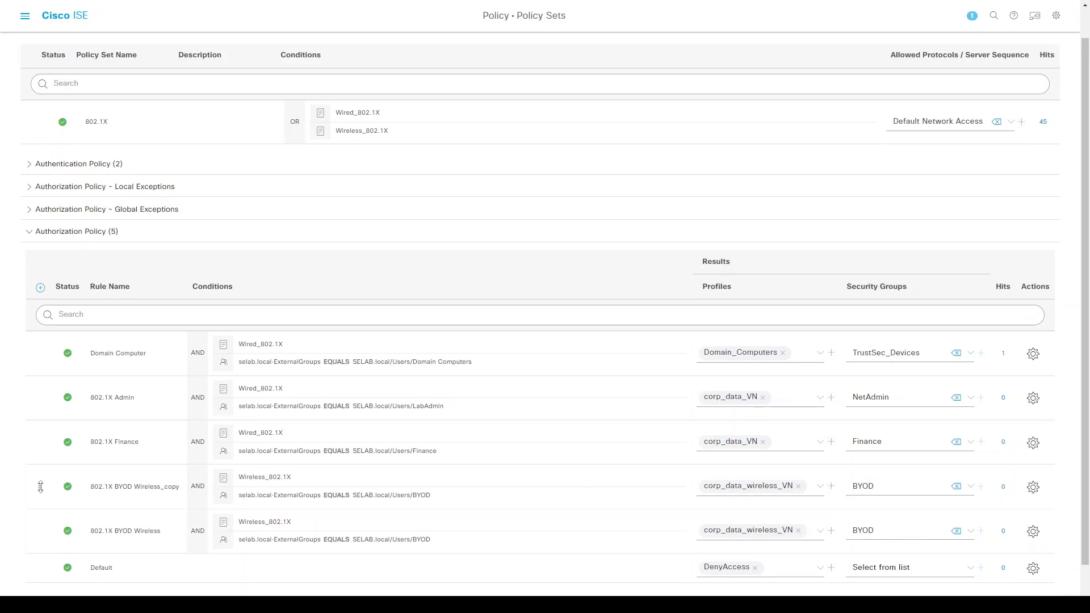
double_click(136, 486)
key(BackSpace)
- Replace the Wireless_802.1X condition with Wired_802.1X in the 802.1X BYOD rule, keeping the SELAB.local/Users/BYOD group condition
click(307, 477)
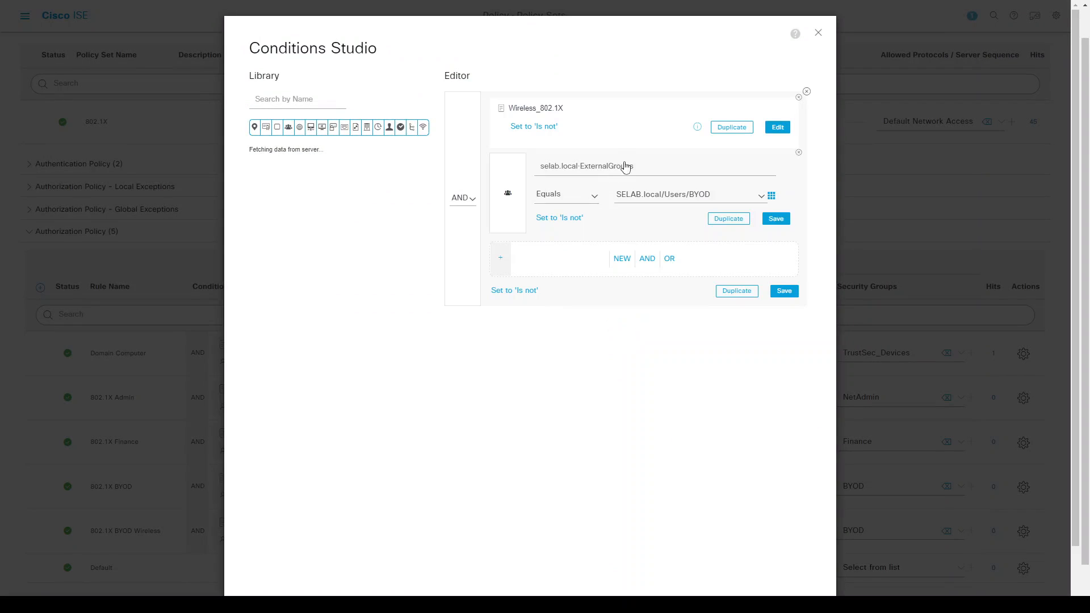
click(799, 99)
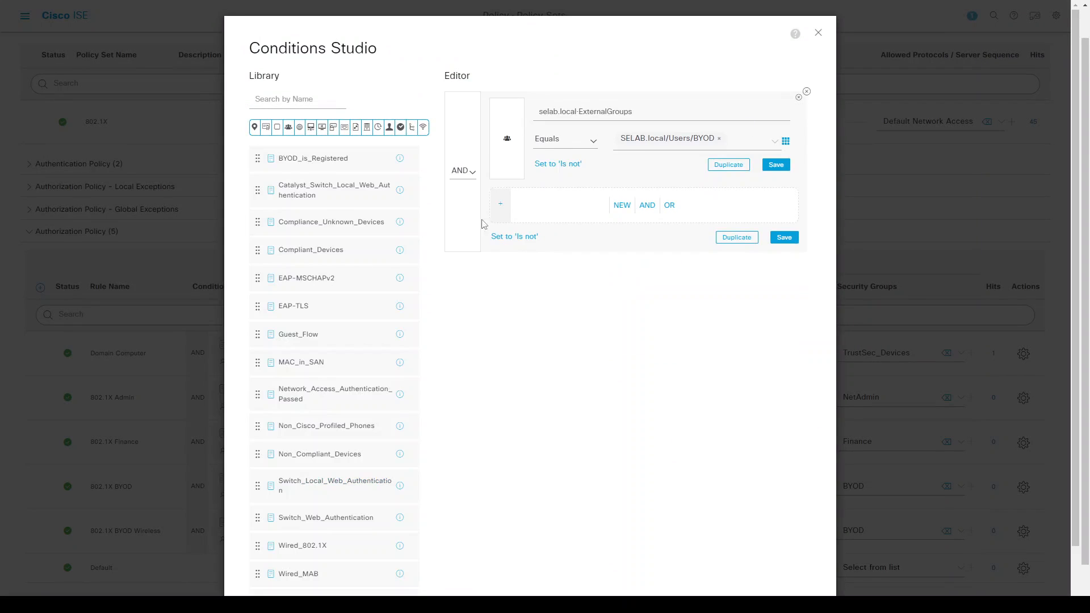
scroll(316, 454, down, 2)
drag(315, 449, 590, 193)
drag(508, 139, 511, 192)
scroll(665, 434, down, 2)
click(780, 563)
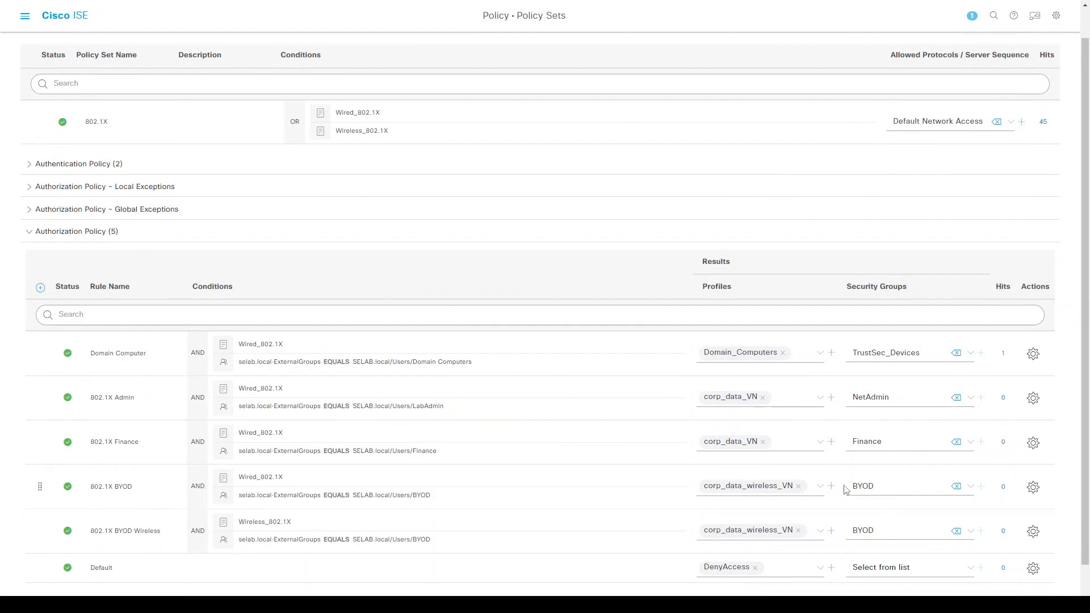
- Set the 802.1X BYOD rule's profile to corp_data_VN and save the policy set
click(798, 486)
text(corp)
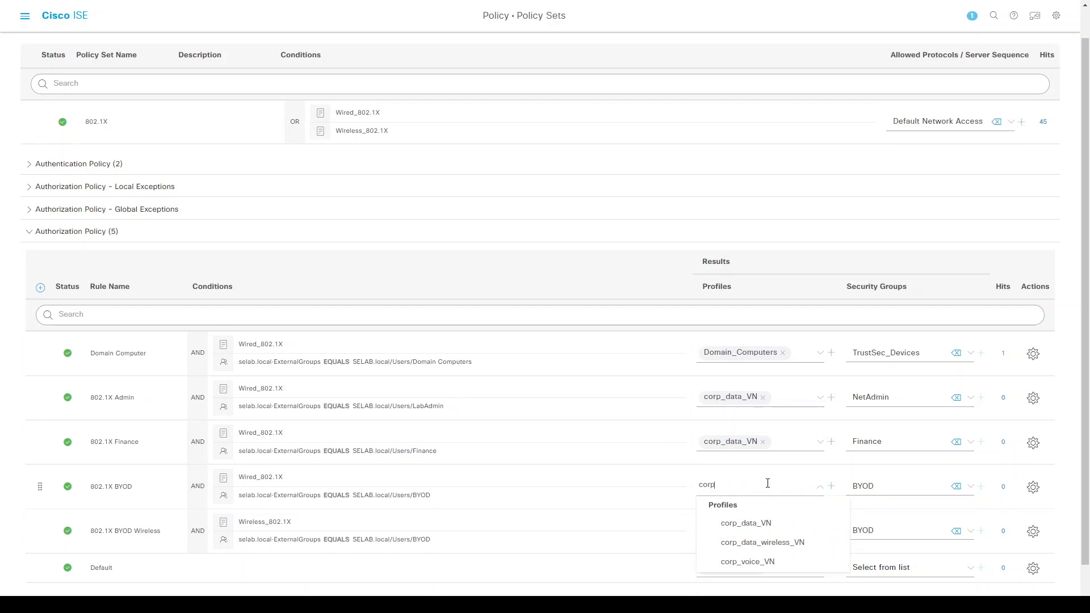
click(755, 523)
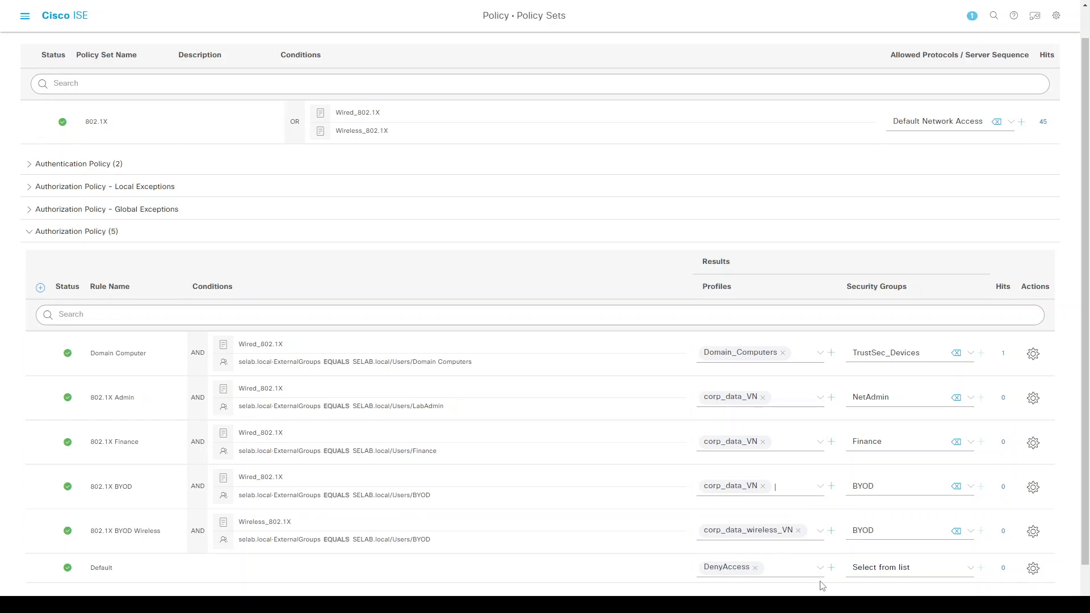
scroll(821, 584, down, 1)
click(1034, 592)
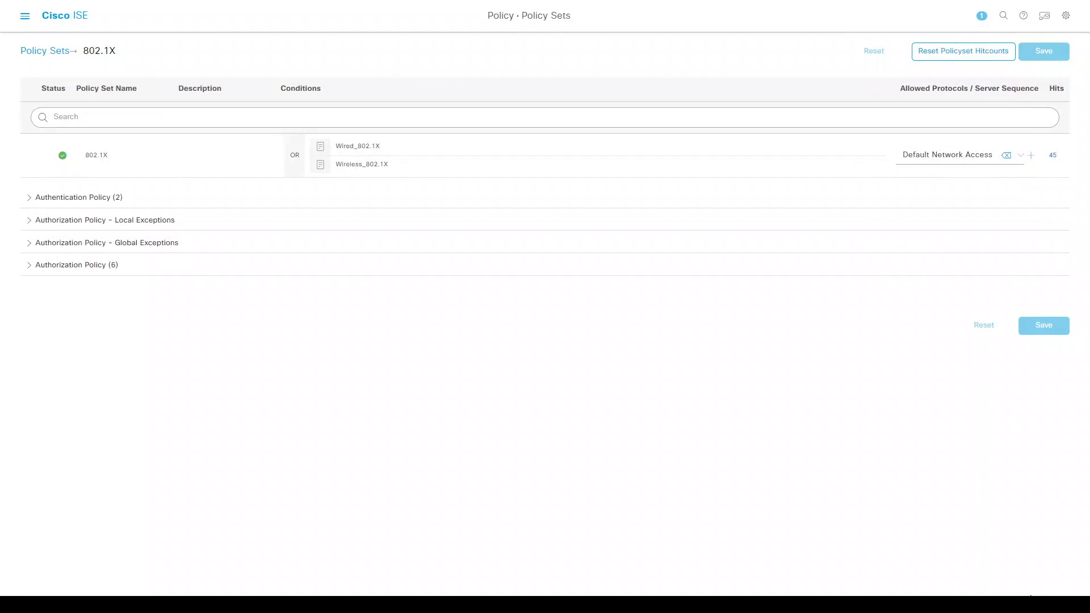
- Return to the VM-FE1-User2 console and disable and re-enable the pciPassthru0 adapter to retry wired authentication
key(alt+Tab)
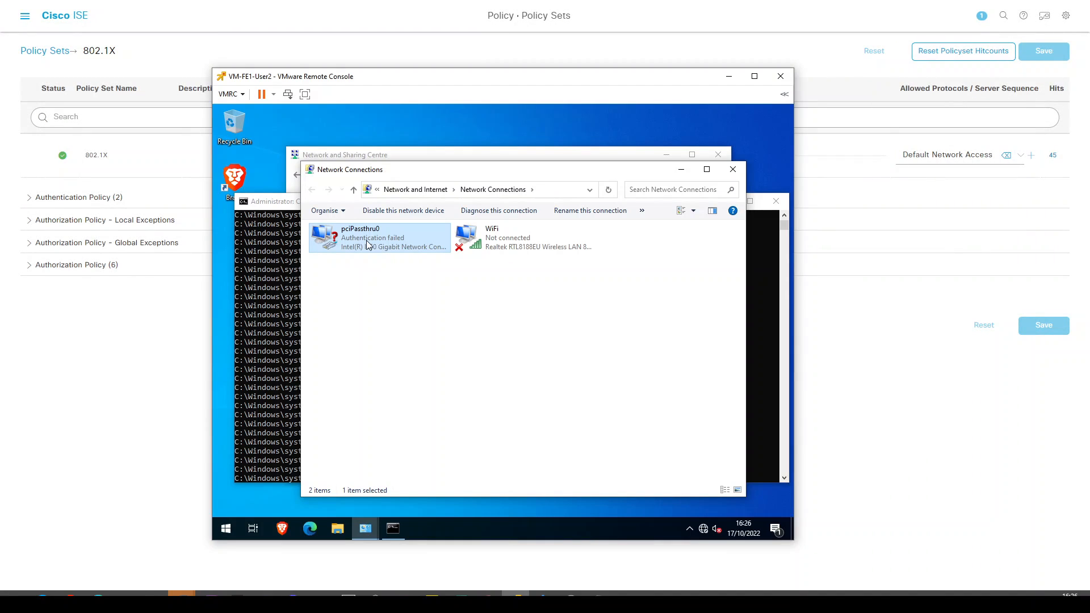
right_click(366, 240)
click(385, 248)
right_click(358, 243)
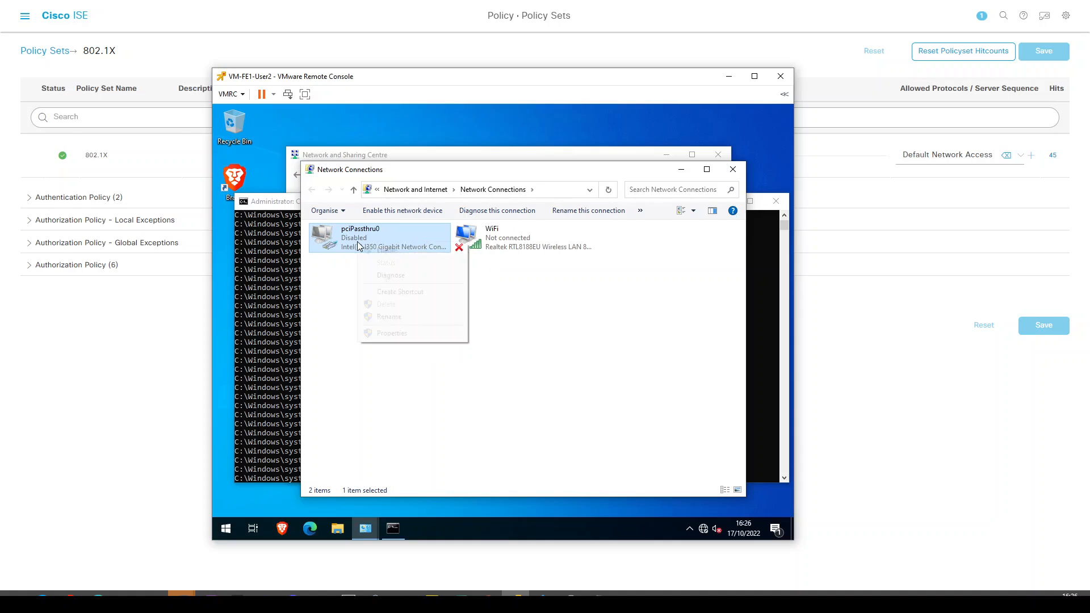
click(377, 252)
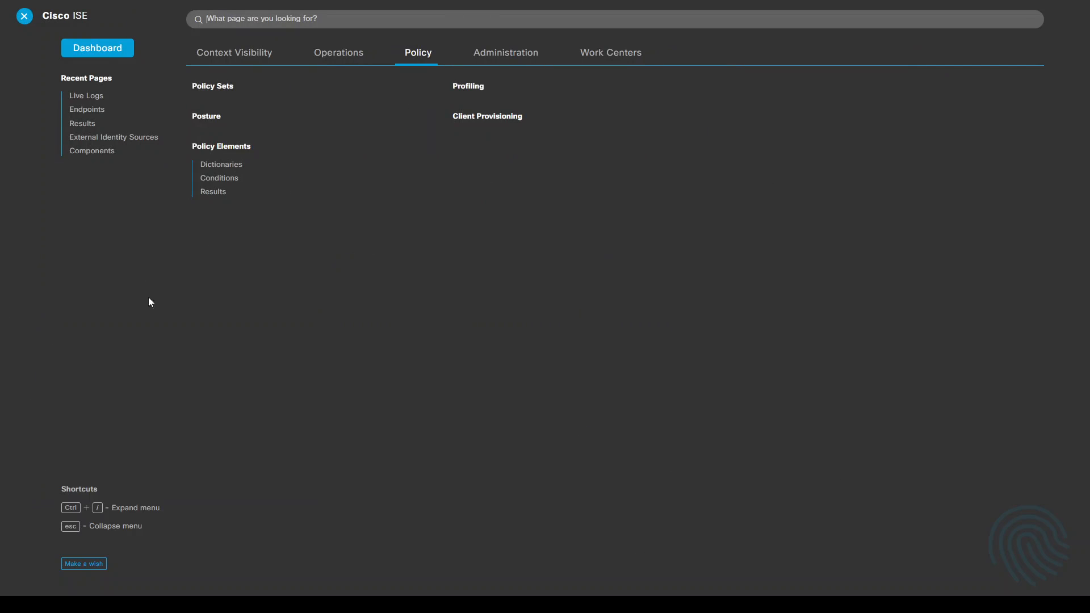
- Check the RADIUS Live Logs in Cisco ISE for the authorization profile applied to the wired client's new session
click(370, 52)
click(215, 104)
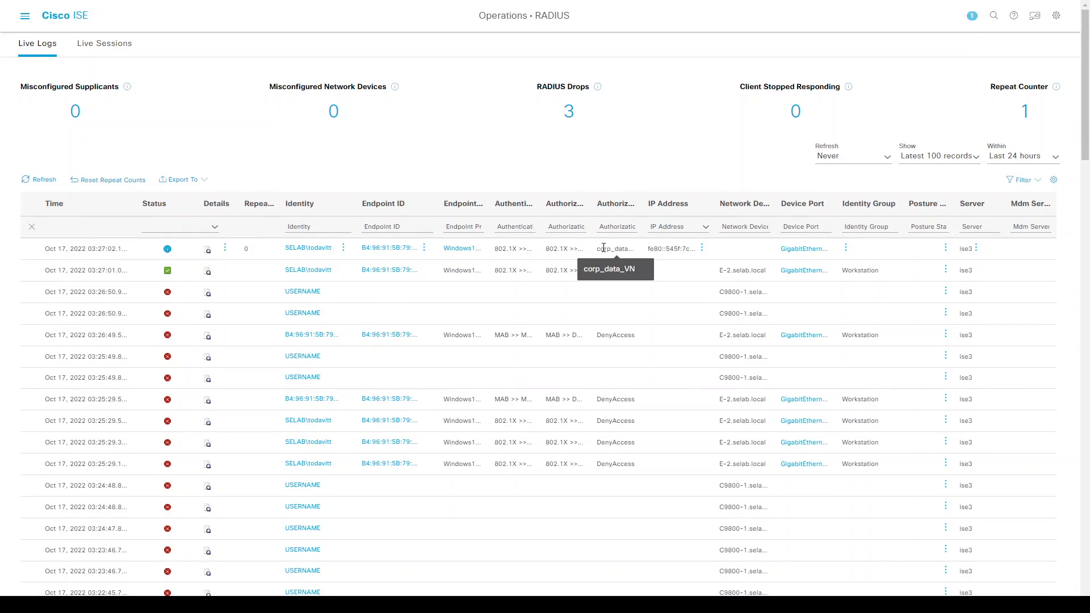
- Switch to the VM-FE1-User2 console and run gpupdate /force in the administrator Command Prompt
key(alt+Tab)
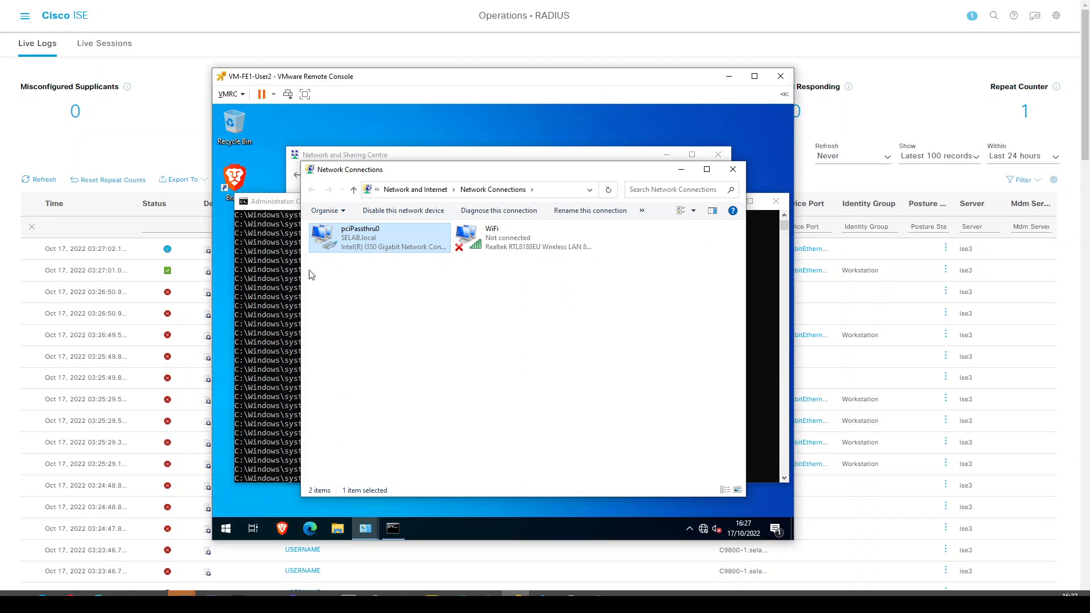
click(287, 332)
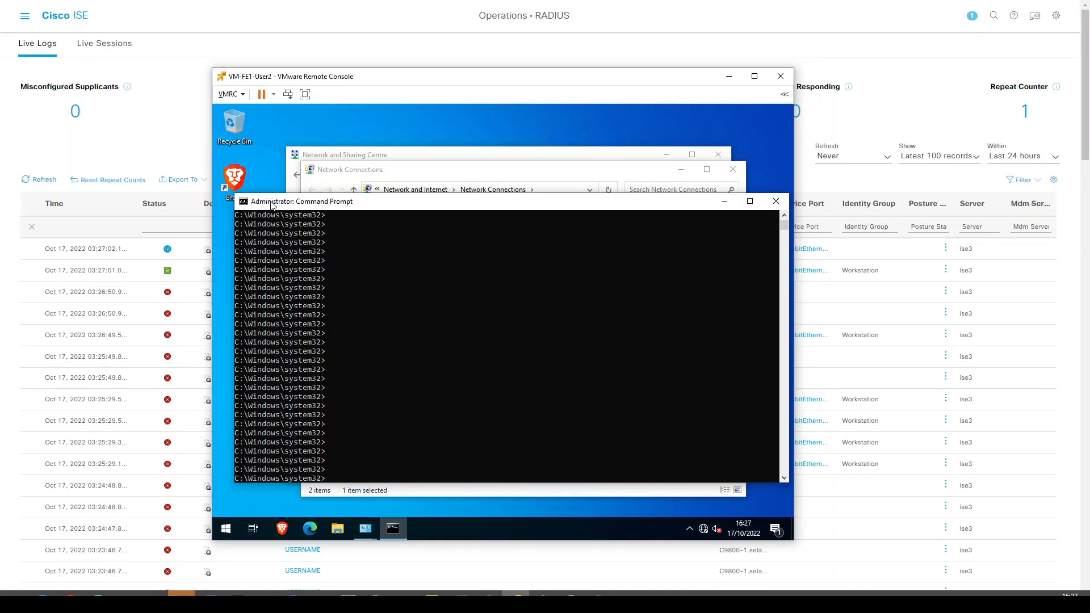
click(355, 288)
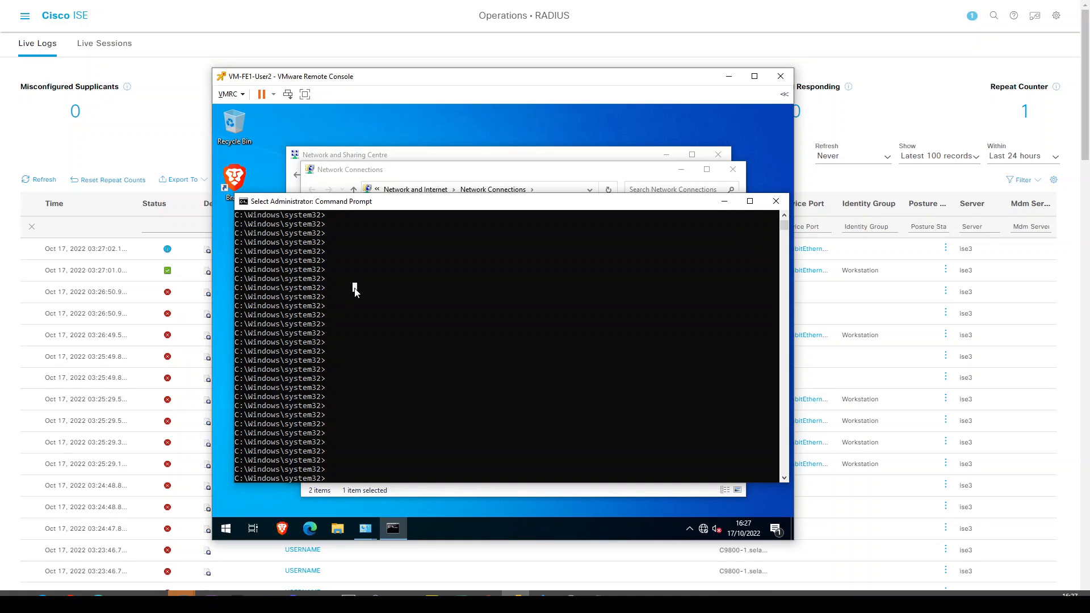
text(gpup)
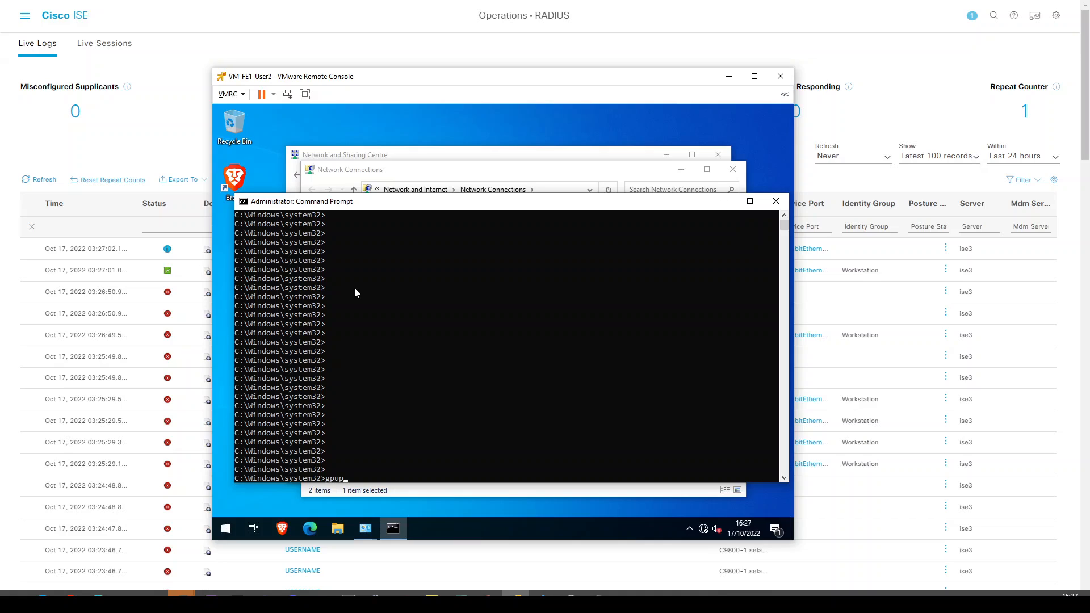
text(date /force)
key(Return)
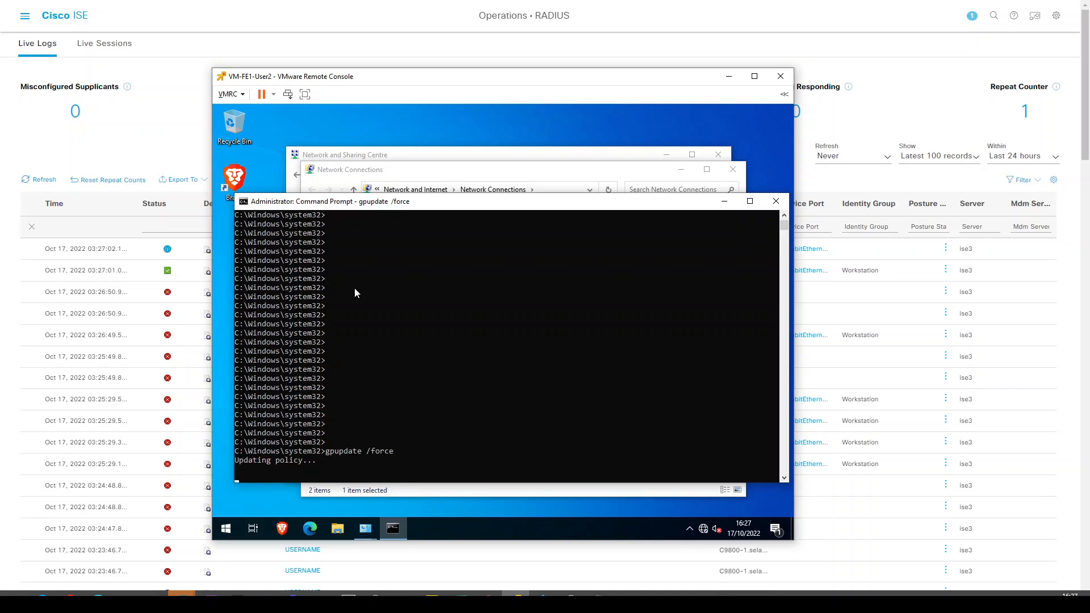
- Disable the pciPassthru0 adapter and turn on WiFi so the client connects to Corp_SSID
click(374, 163)
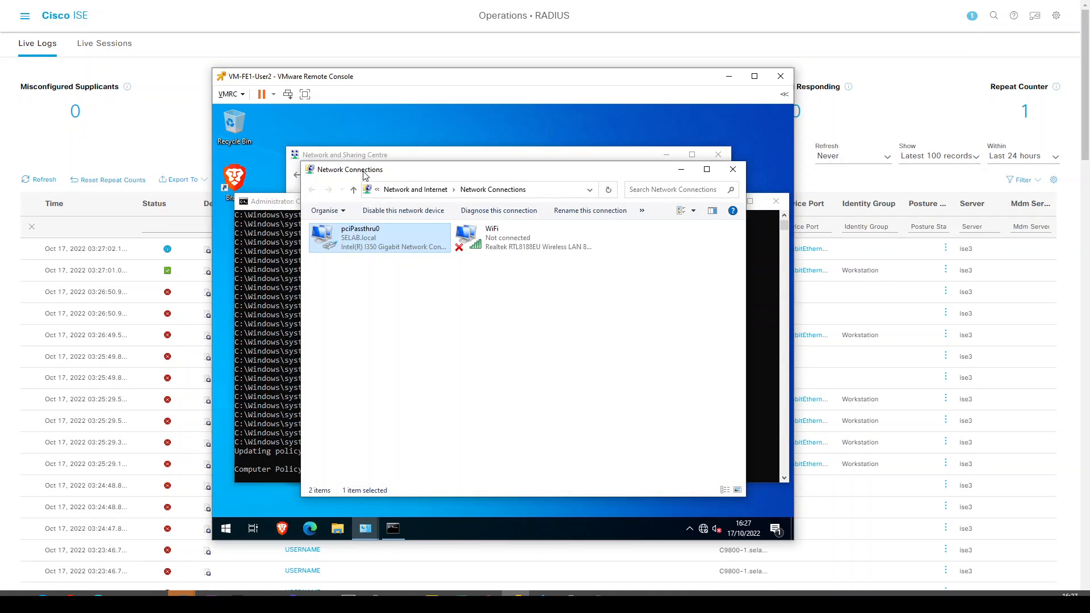
right_click(353, 241)
click(368, 248)
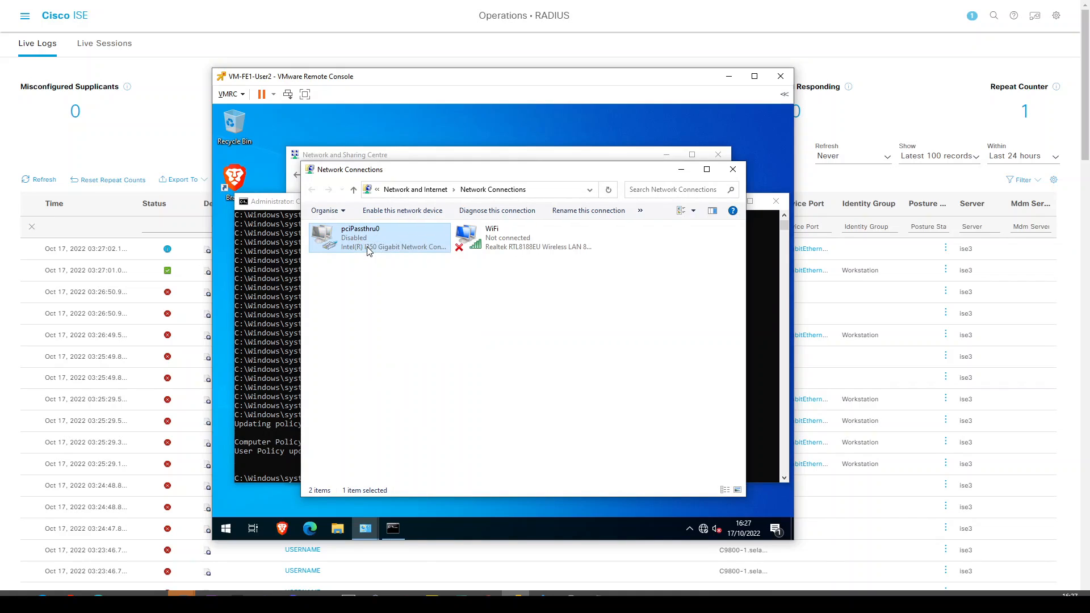
click(704, 528)
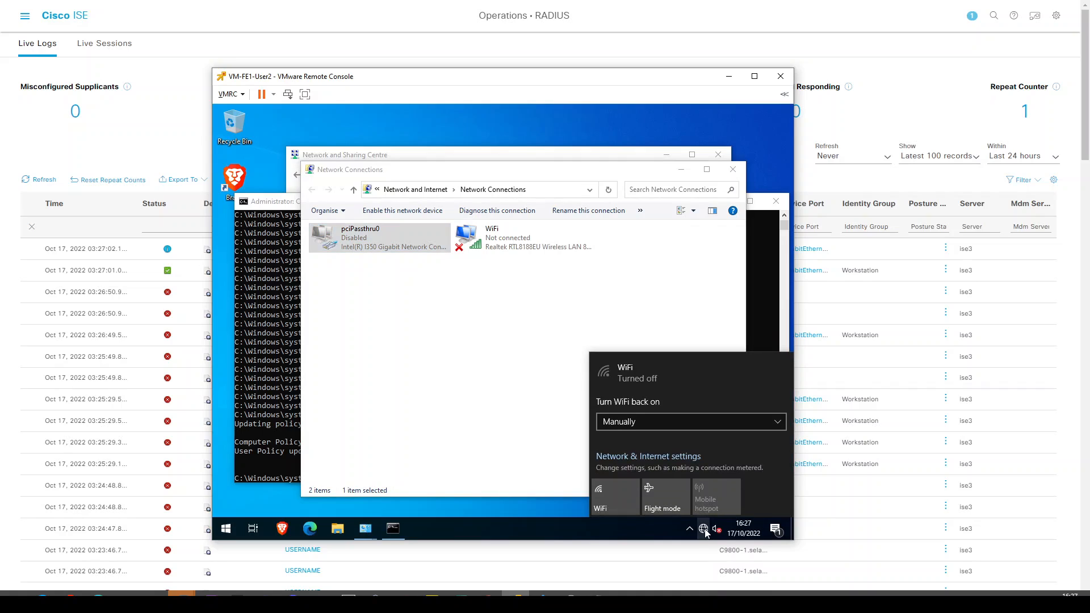
click(615, 496)
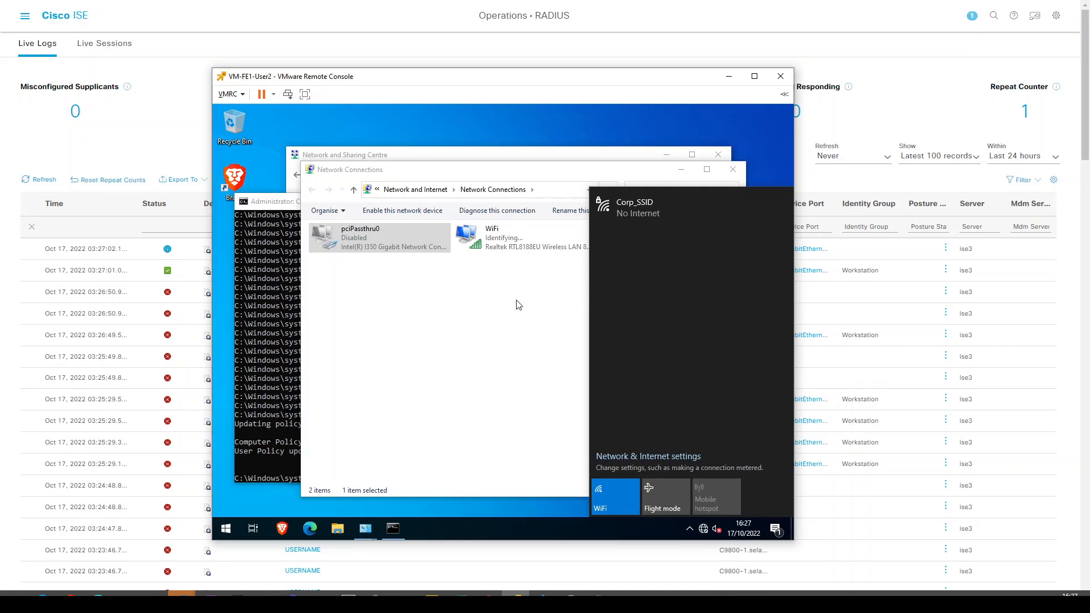
click(459, 342)
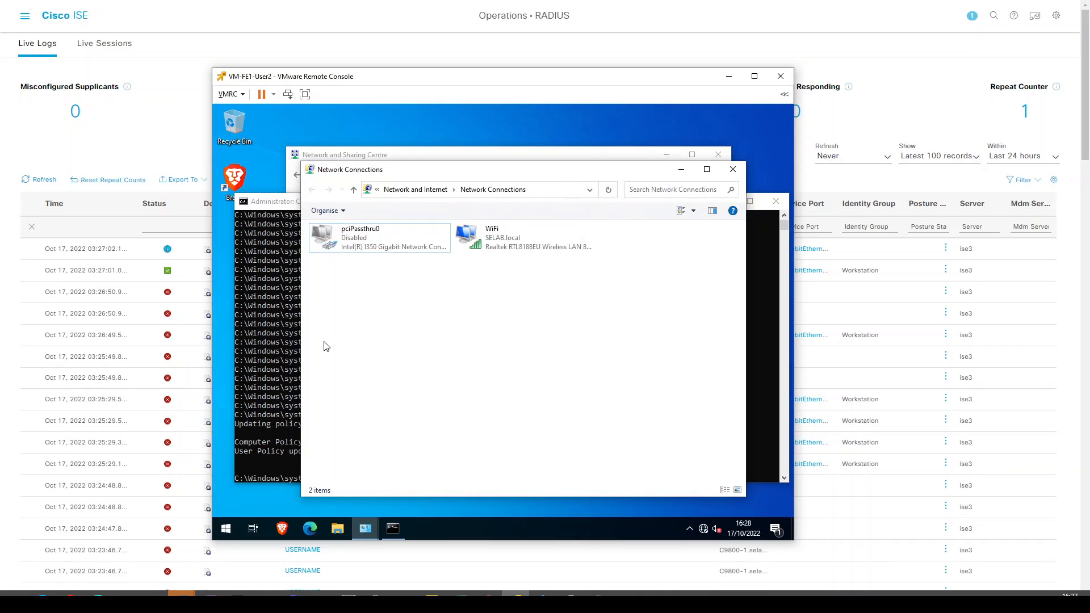
- Run ipconfig in the Command Prompt and check the WiFi adapter's IPv4 address
click(275, 341)
text(ip)
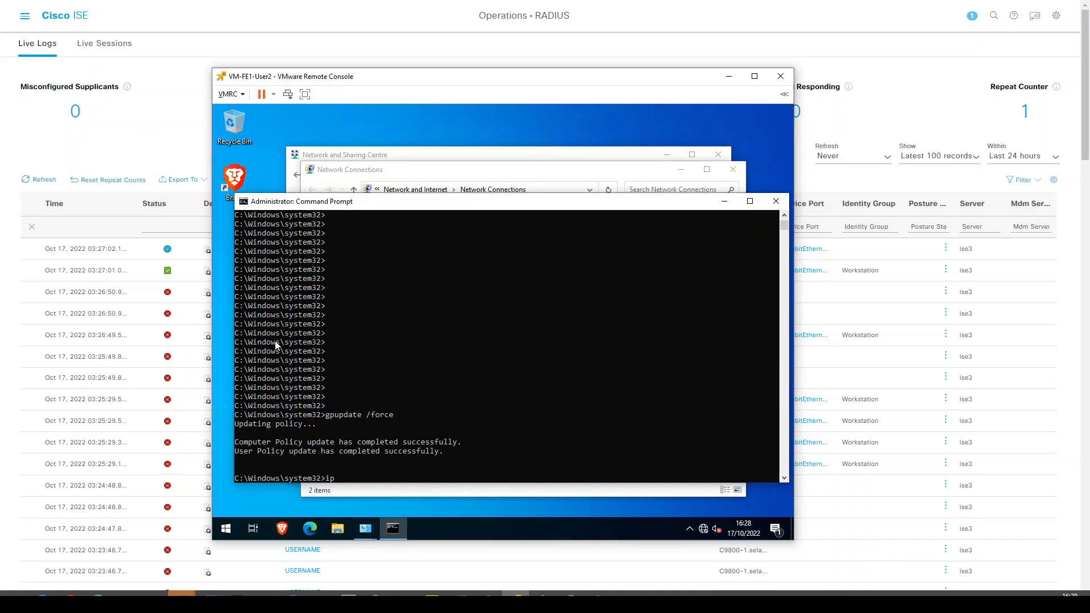
text(config)
key(Return)
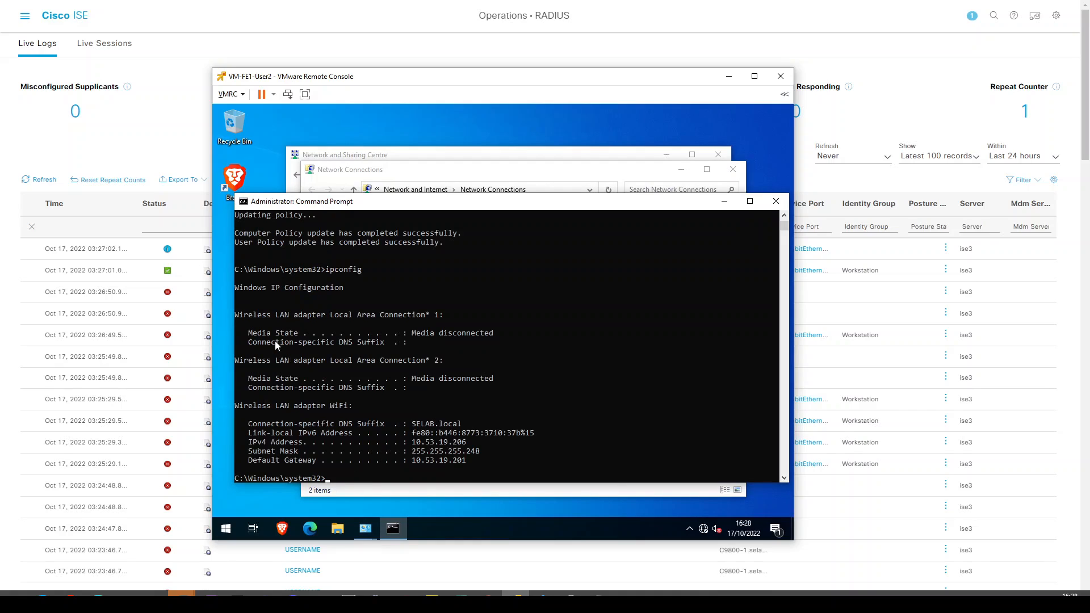
double_click(438, 442)
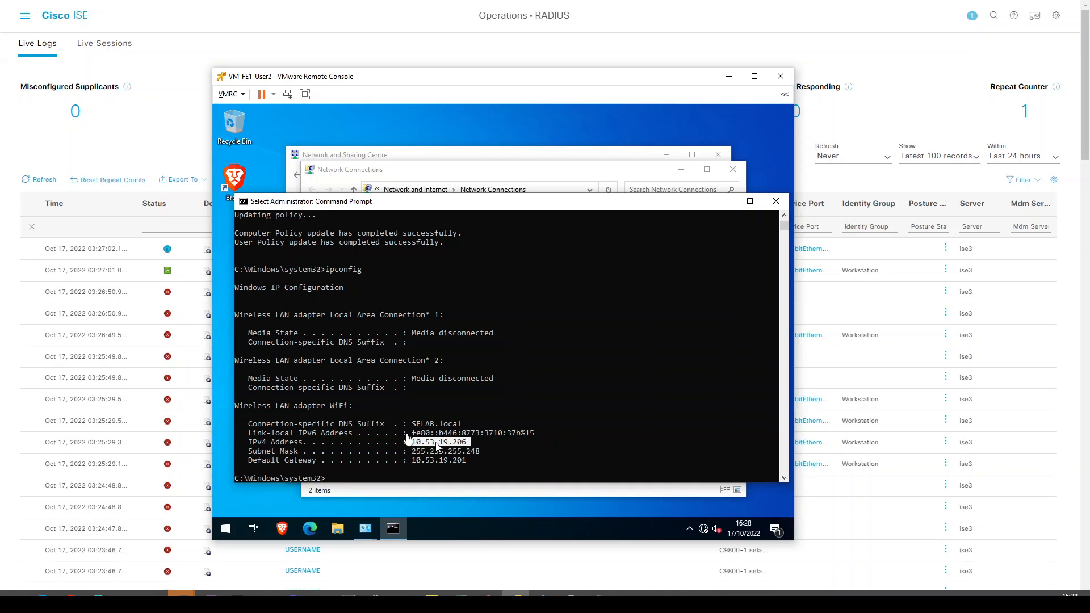
- Return to Cisco ISE and refresh the RADIUS Live Logs to check the wireless client's authorization rule
click(21, 258)
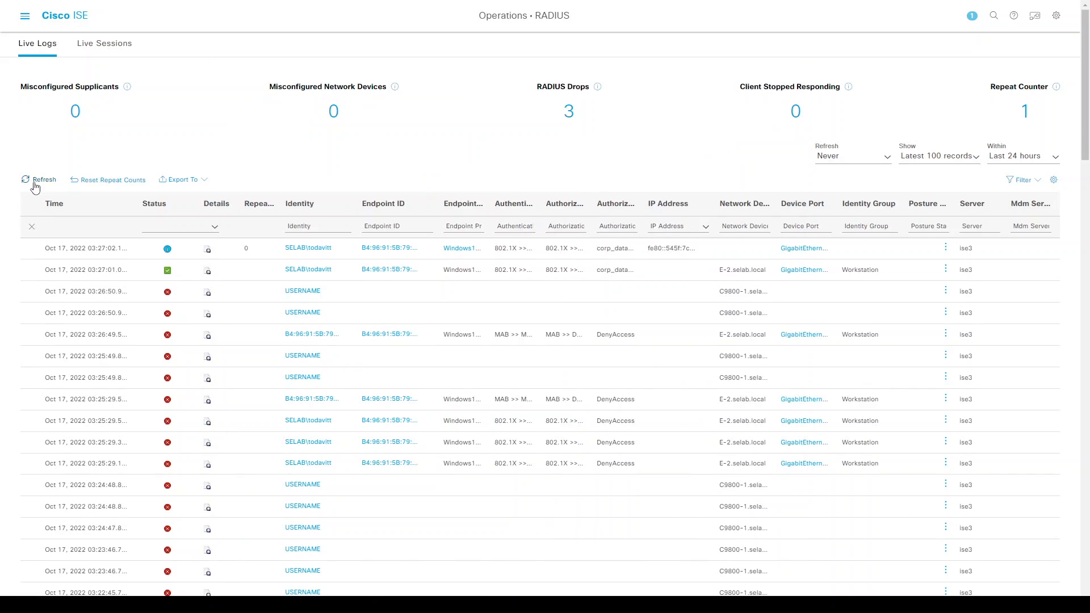
click(36, 180)
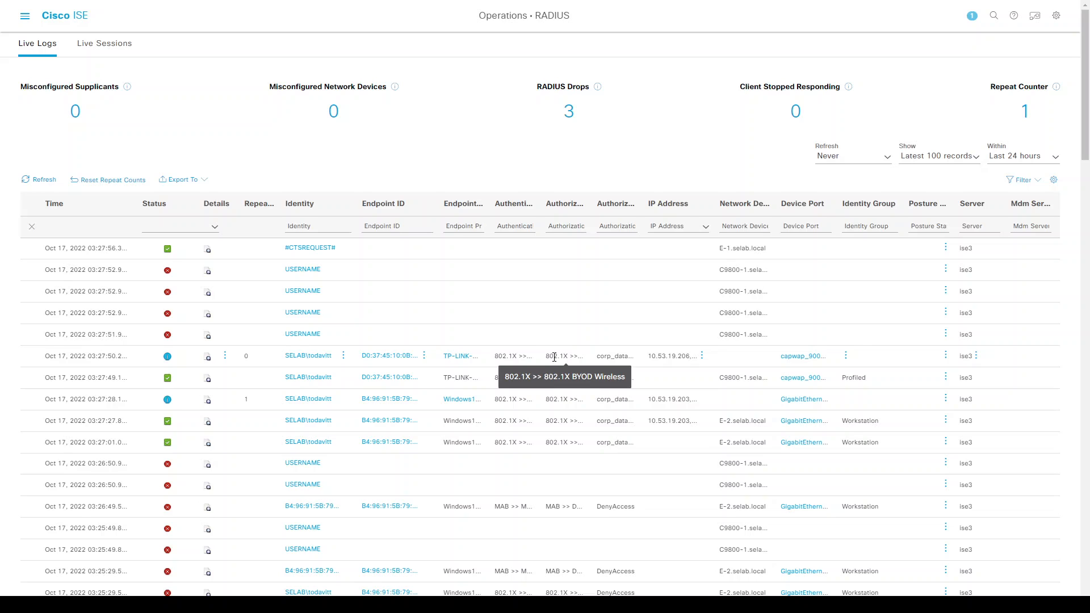
- Open the corp_data_wireless_VN authorization profile and examine its VLAN assignment and attribute details
key(ctrl+slash)
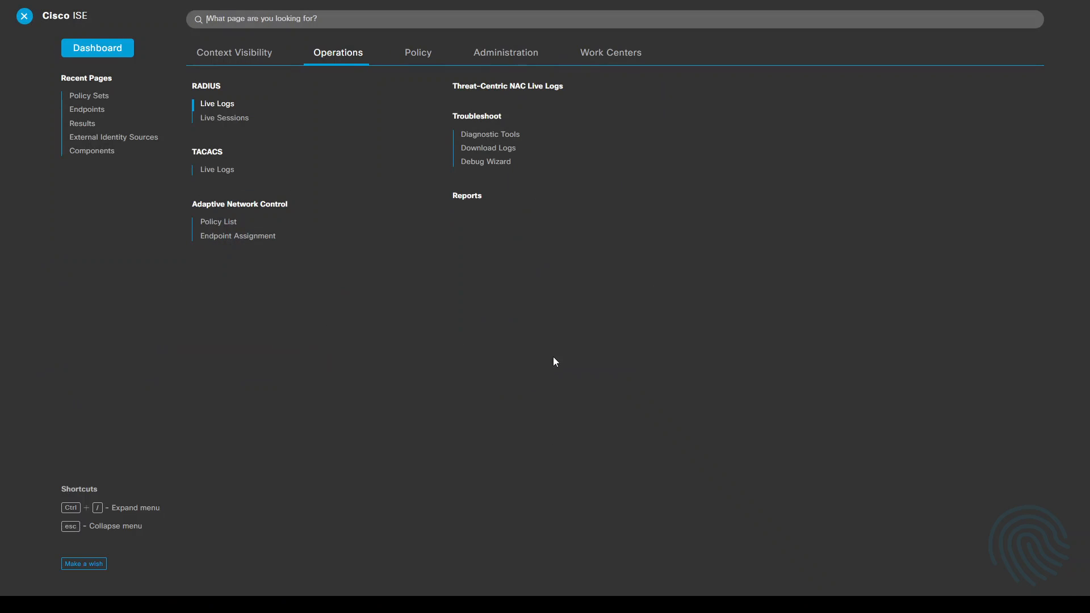
click(414, 50)
click(212, 193)
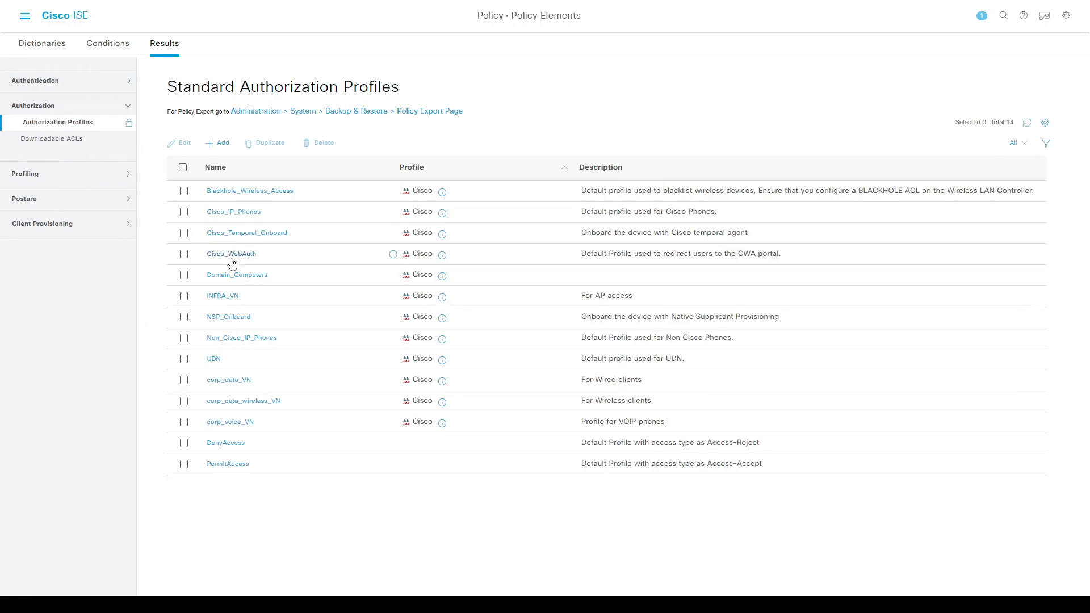
click(238, 403)
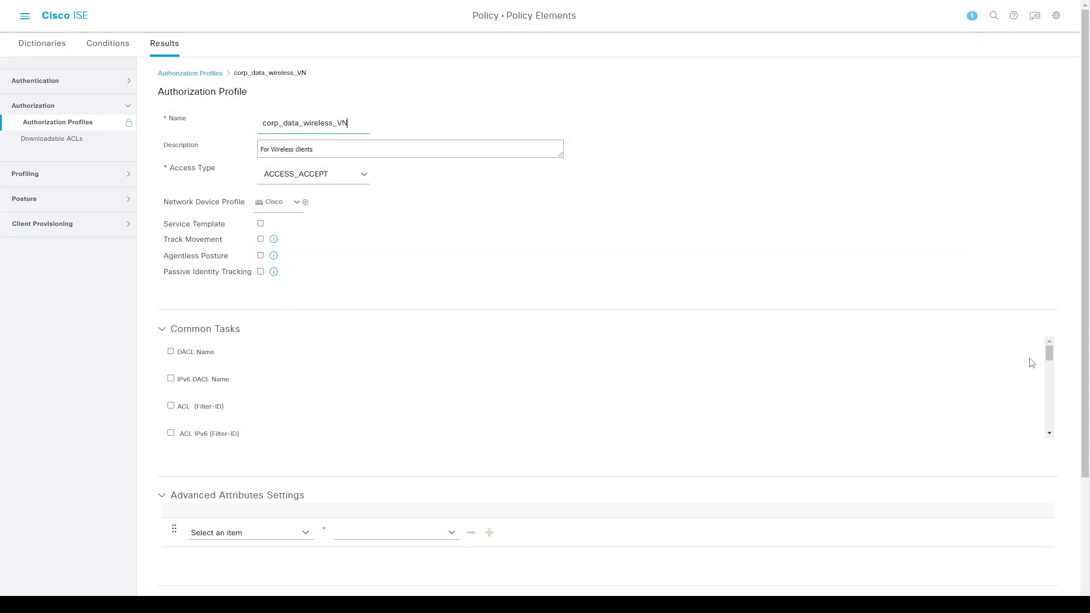
drag(1048, 355, 1049, 375)
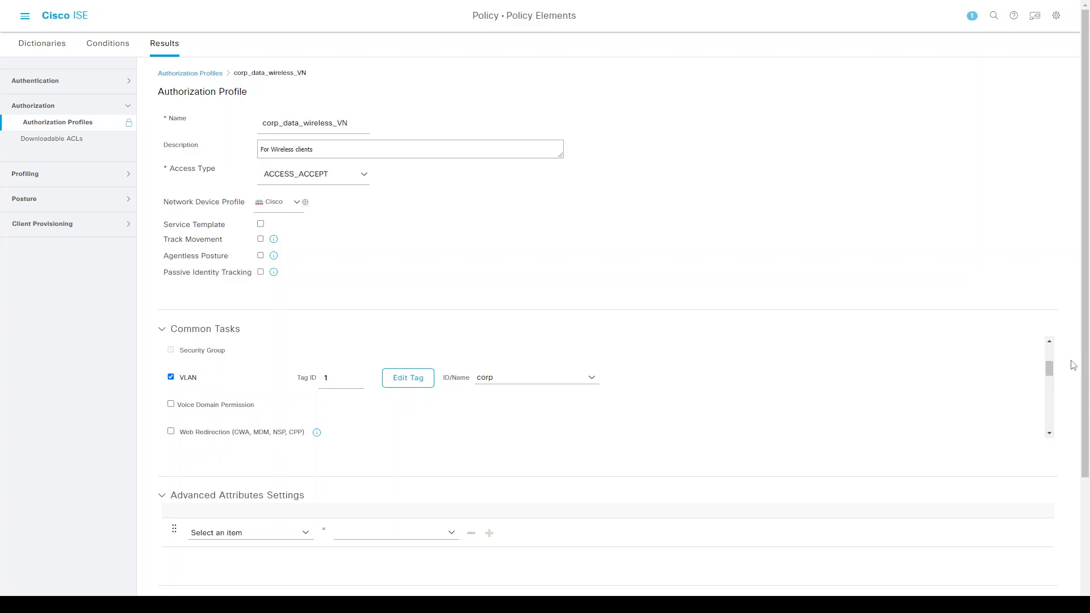
scroll(1073, 365, down, 3)
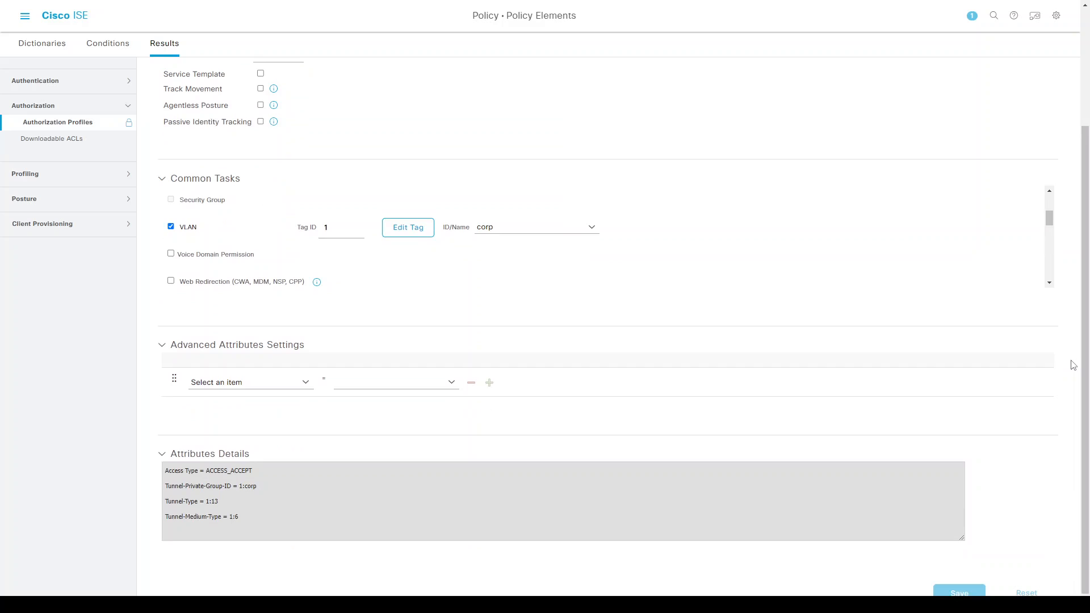
scroll(1073, 366, up, 3)
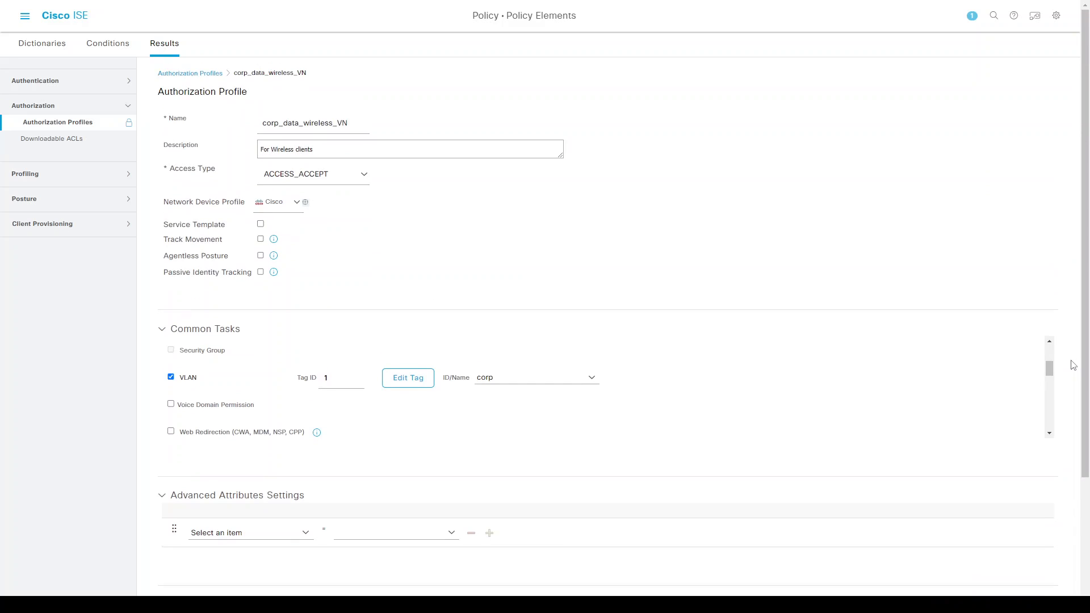
scroll(1073, 366, down, 3)
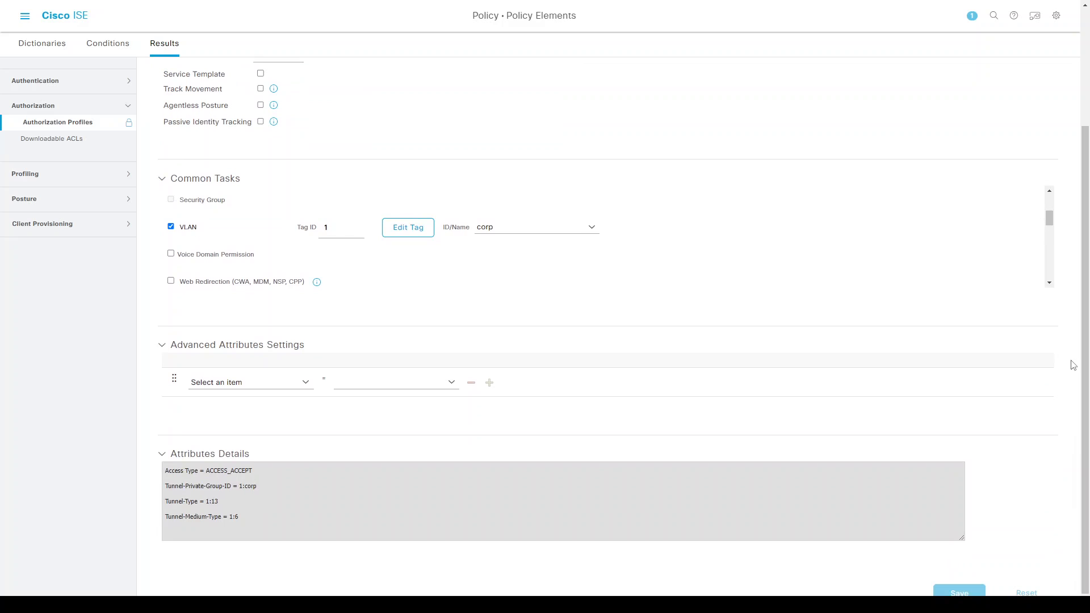
scroll(653, 443, up, 3)
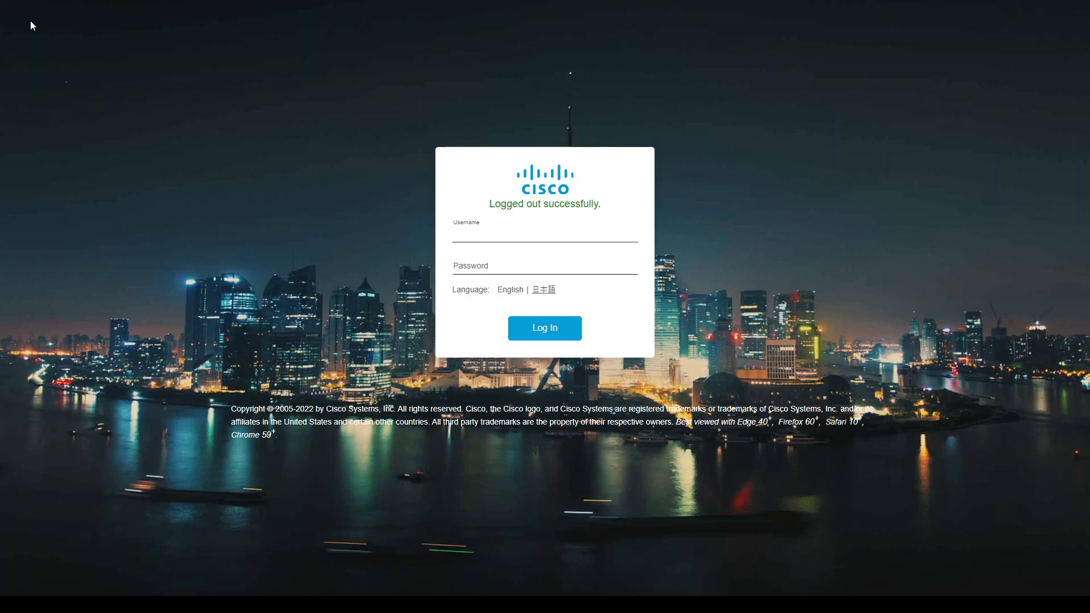
- Log in to the Catalyst 9800-CL Wireless Controller as dnac with the account password and open its wireless clients monitoring page
text(dnac)
key(Tab)
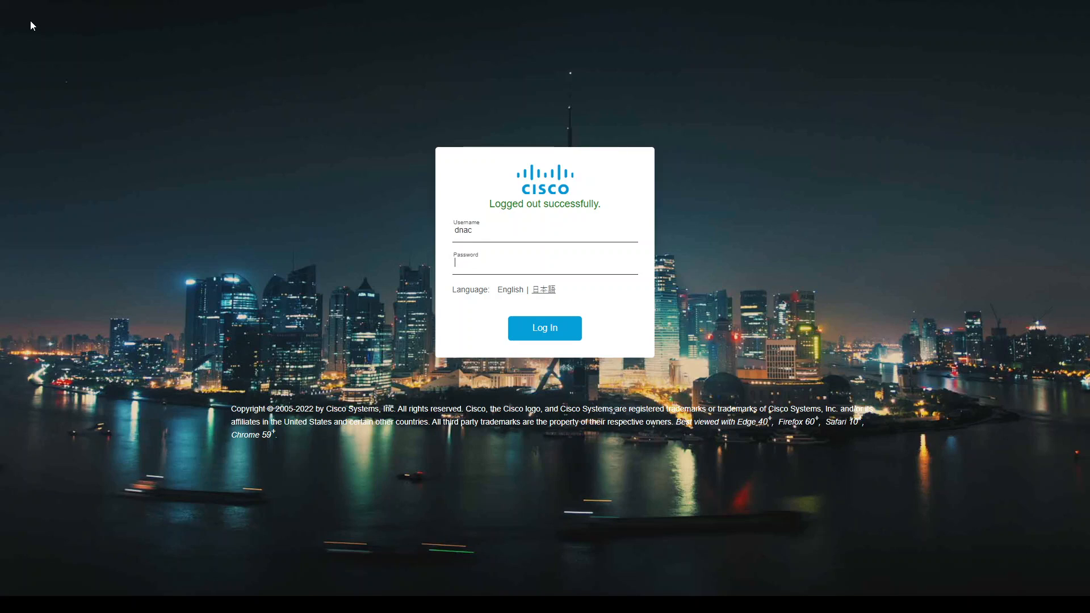
text(*****)
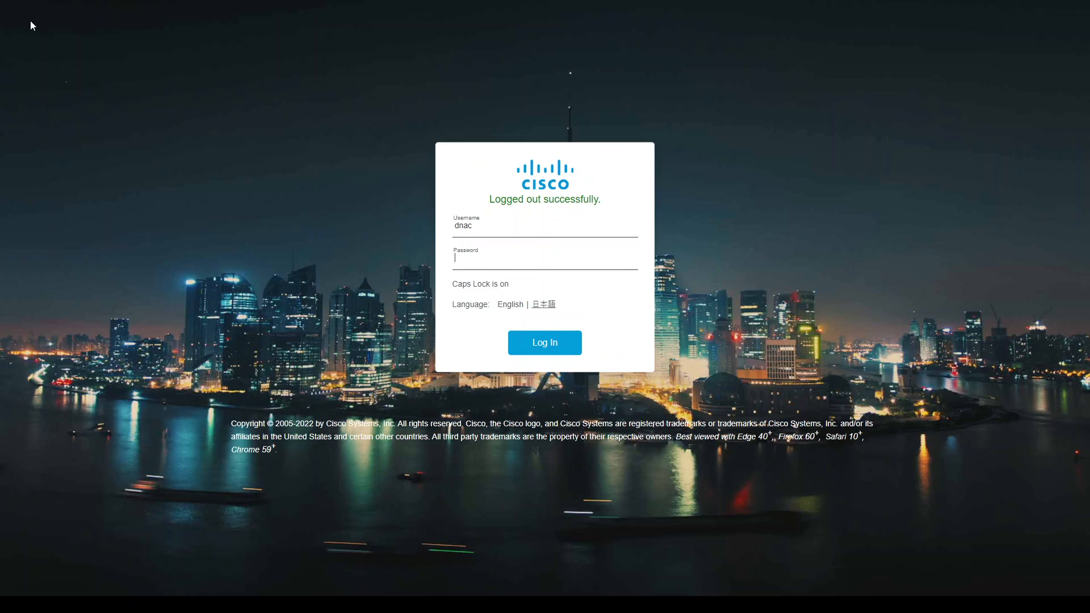
text(********)
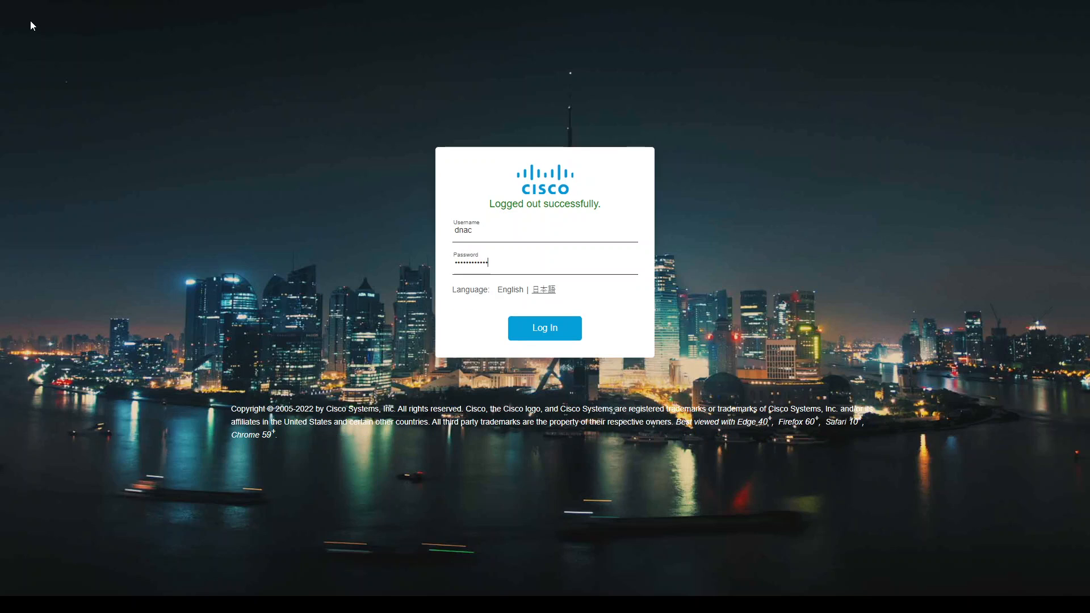
key(Return)
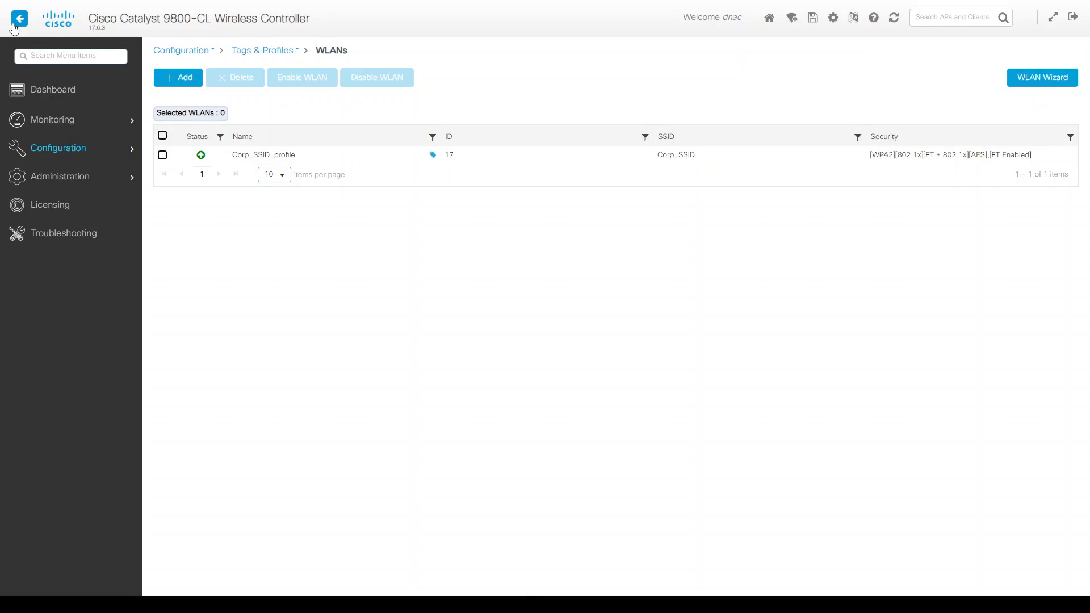
mouse_move(62, 122)
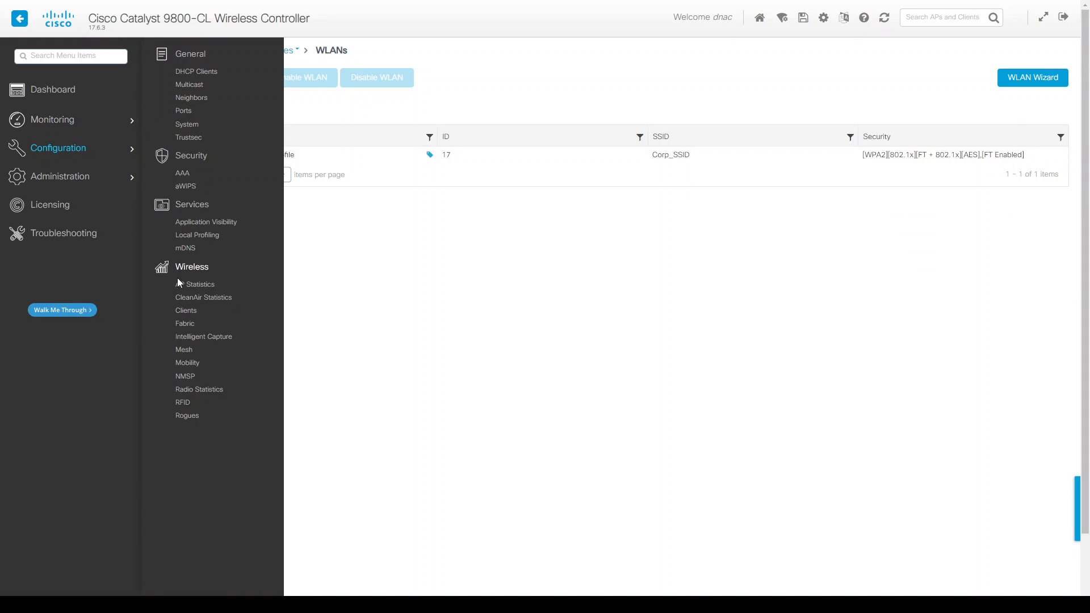
click(184, 311)
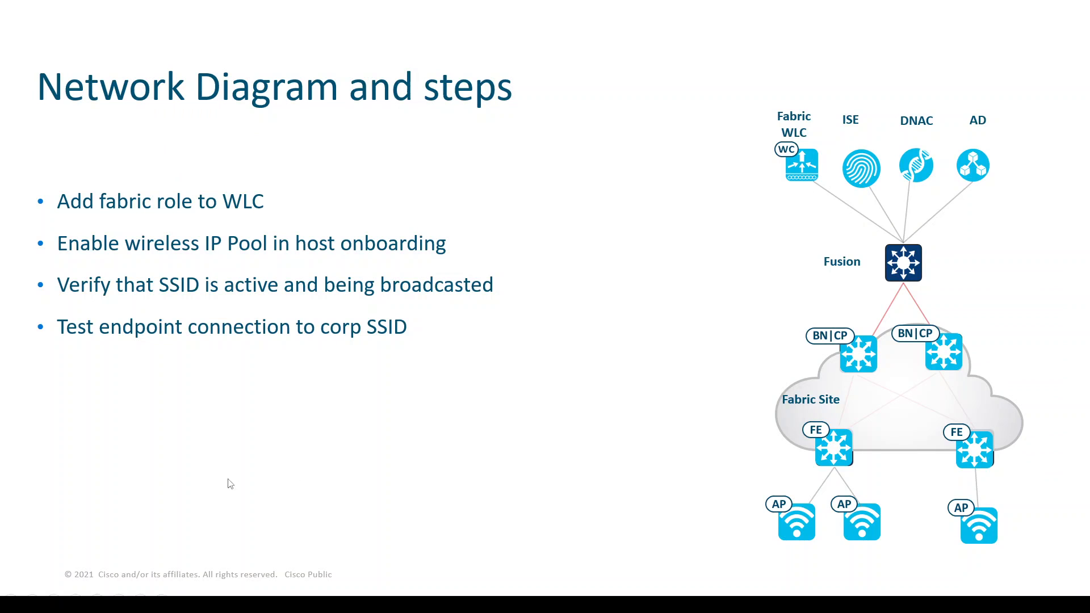
key(b)
key(b)
click(54, 600)
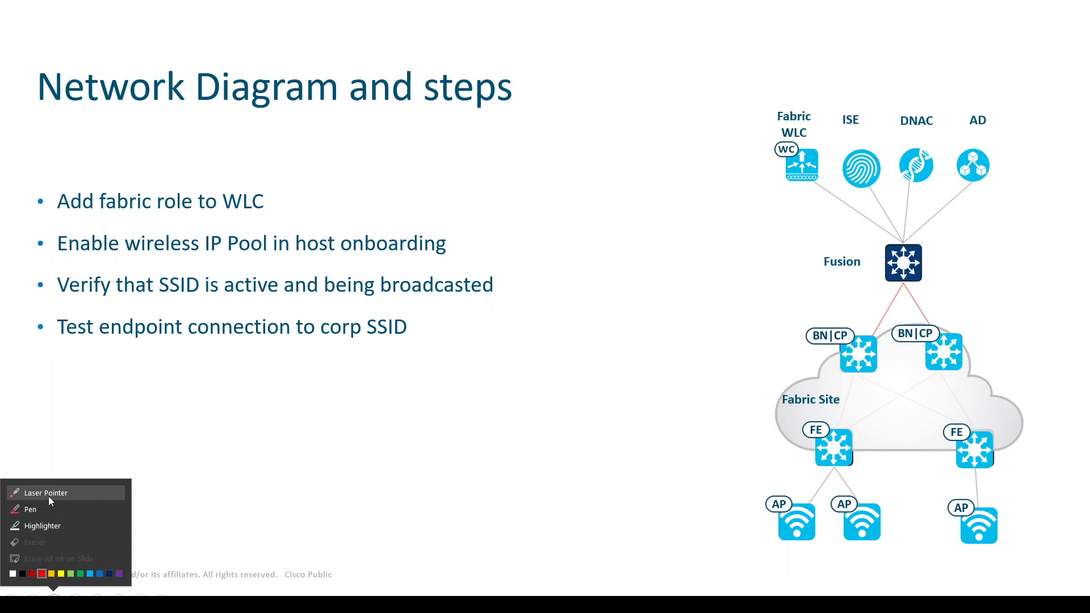
click(49, 496)
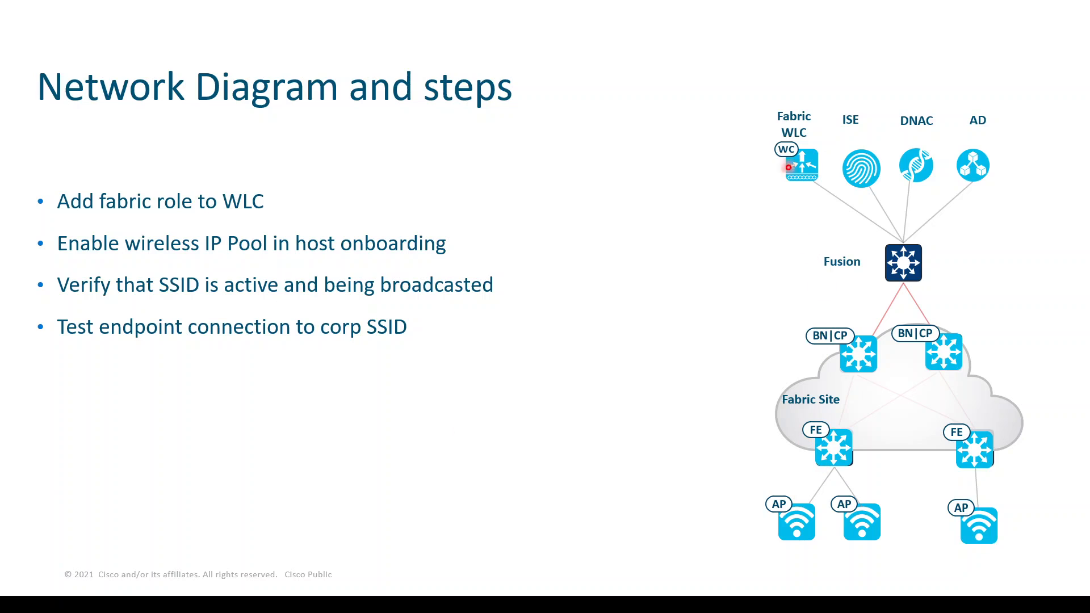